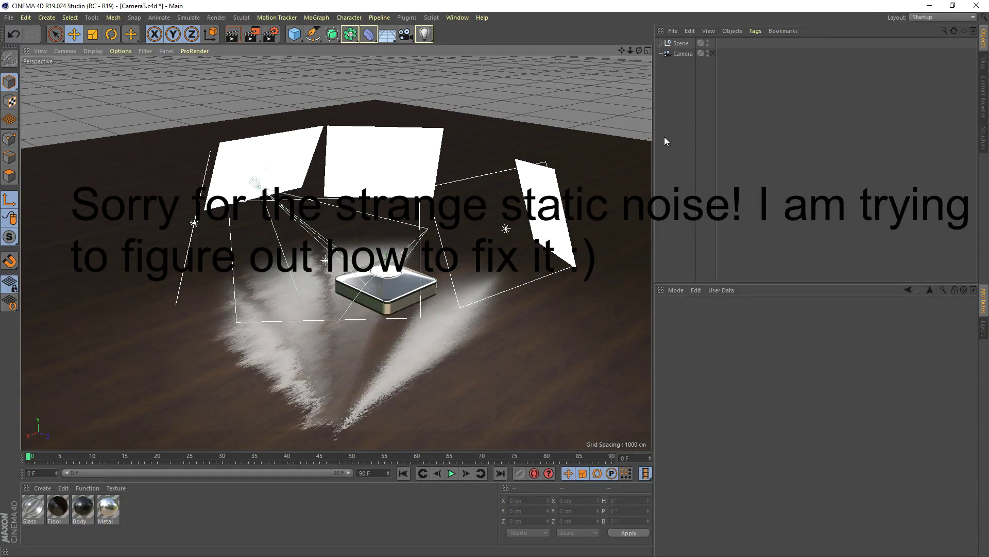
Orbit the view around the chrome box, tilting toward a top-down angle
{"action": "mouse_move", "coordinate": [639, 50]}
{"action": "left_mouse_down"}
{"action": "mouse_move", "coordinate": [575, 66]}
{"action": "mouse_move", "coordinate": [584, 71]}
{"action": "mouse_move", "coordinate": [638, 43]}
{"action": "left_mouse_up"}
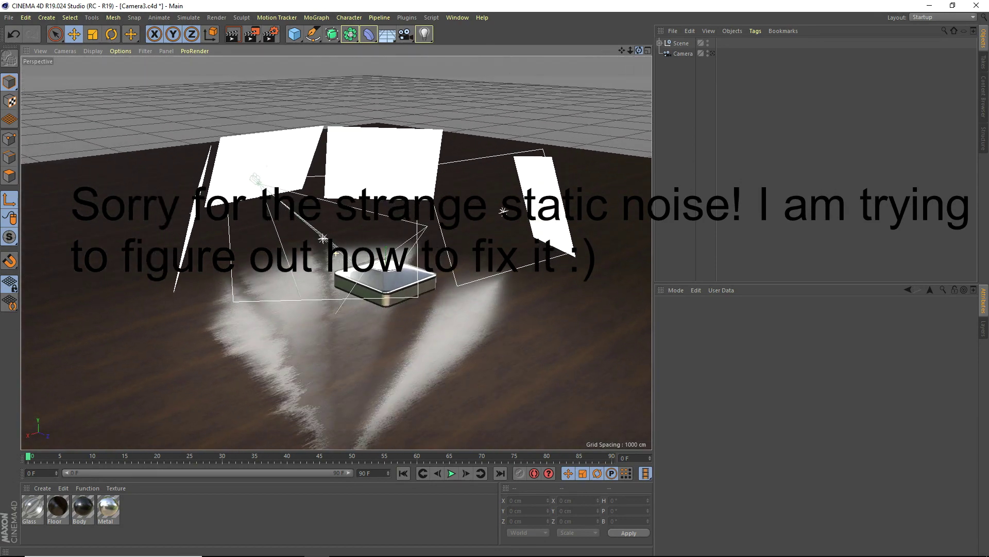
{"action": "left_click_drag", "start_coordinate": [526, 54], "coordinate": [495, 56]}
{"action": "left_click_drag", "start_coordinate": [639, 50], "coordinate": [613, 30]}
{"action": "left_click_drag", "start_coordinate": [417, 58], "coordinate": [637, 62]}
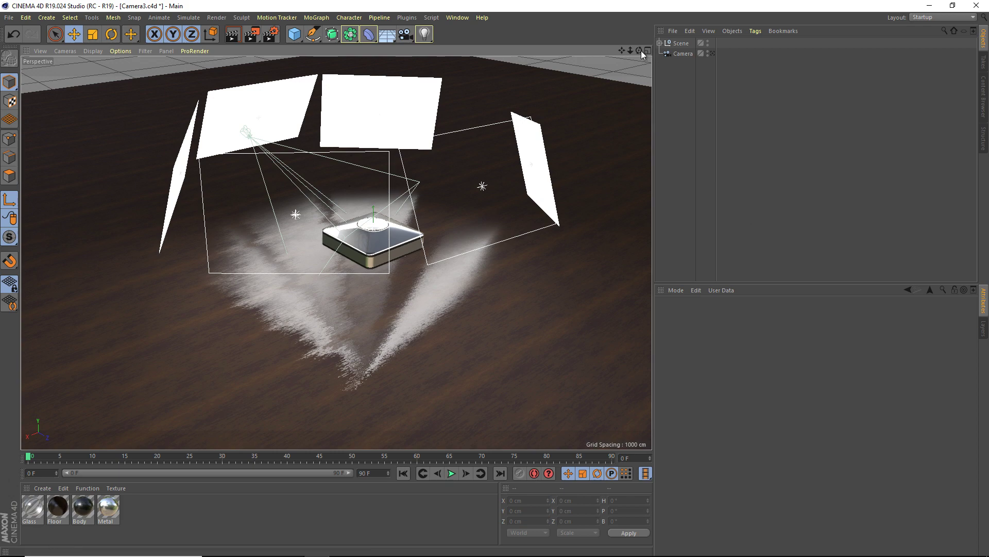
{"action": "mouse_move", "coordinate": [639, 50]}
{"action": "left_mouse_down"}
{"action": "mouse_move", "coordinate": [602, 53]}
{"action": "mouse_move", "coordinate": [716, 62]}
{"action": "mouse_move", "coordinate": [642, 52]}
{"action": "mouse_move", "coordinate": [657, 51]}
{"action": "mouse_move", "coordinate": [613, 33]}
{"action": "mouse_move", "coordinate": [577, 62]}
{"action": "mouse_move", "coordinate": [655, 57]}
{"action": "mouse_move", "coordinate": [659, 39]}
{"action": "mouse_move", "coordinate": [616, 78]}
{"action": "mouse_move", "coordinate": [656, 57]}
{"action": "mouse_move", "coordinate": [635, 48]}
{"action": "left_mouse_up"}
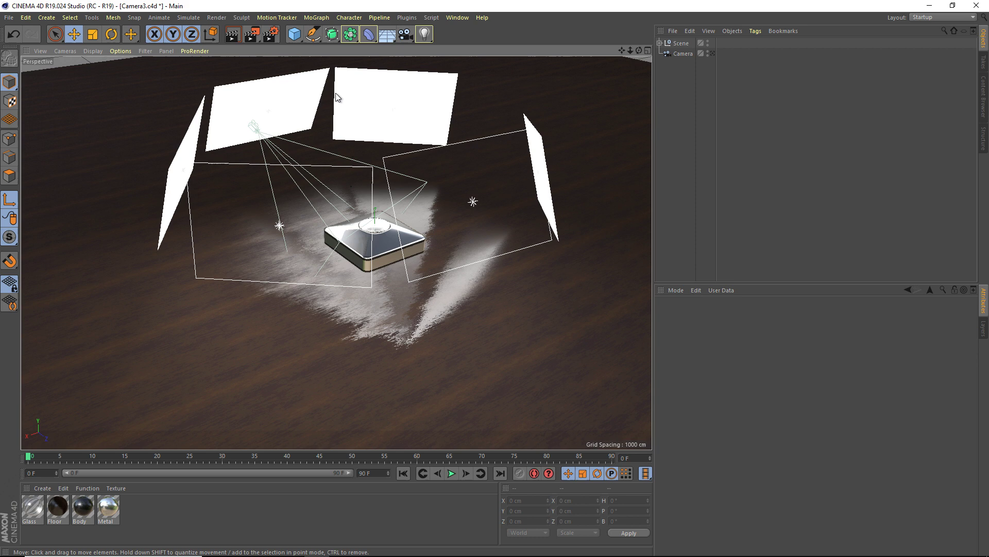
Switch the scene renderer to ProRender, checking its Offline and Preview settings
{"action": "left_click", "coordinate": [272, 35]}
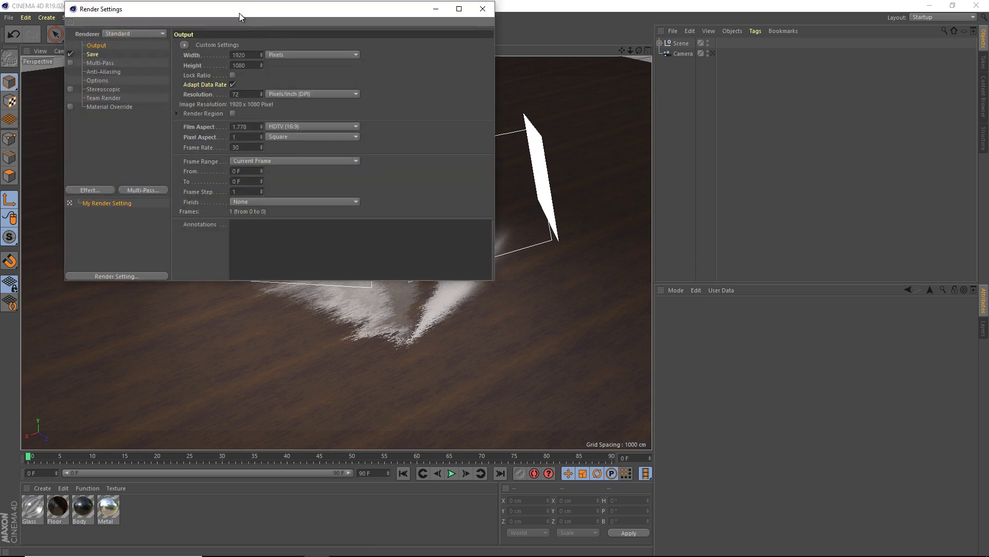
{"action": "left_click_drag", "start_coordinate": [239, 14], "coordinate": [476, 154]}
{"action": "left_click", "coordinate": [372, 174]}
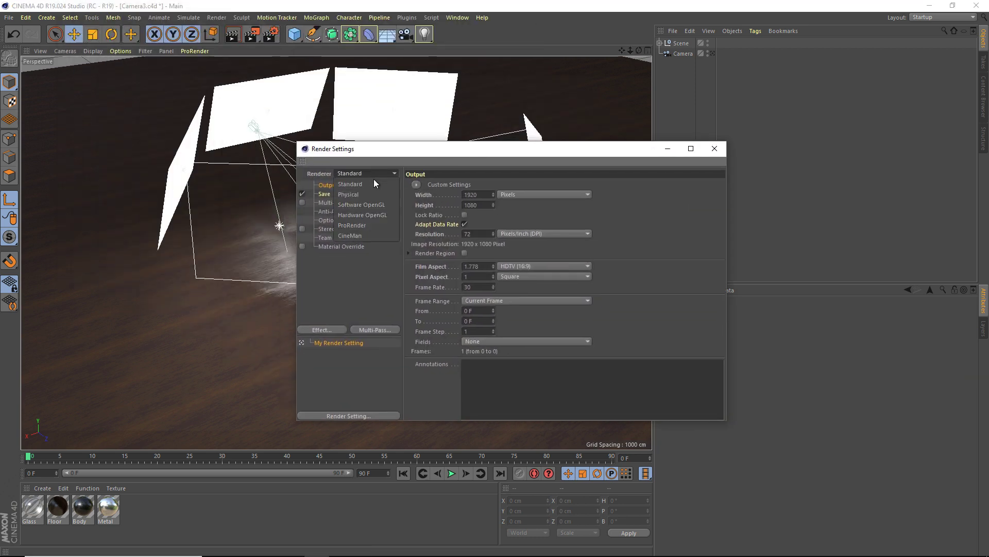
{"action": "left_click", "coordinate": [363, 226]}
{"action": "left_click", "coordinate": [341, 204]}
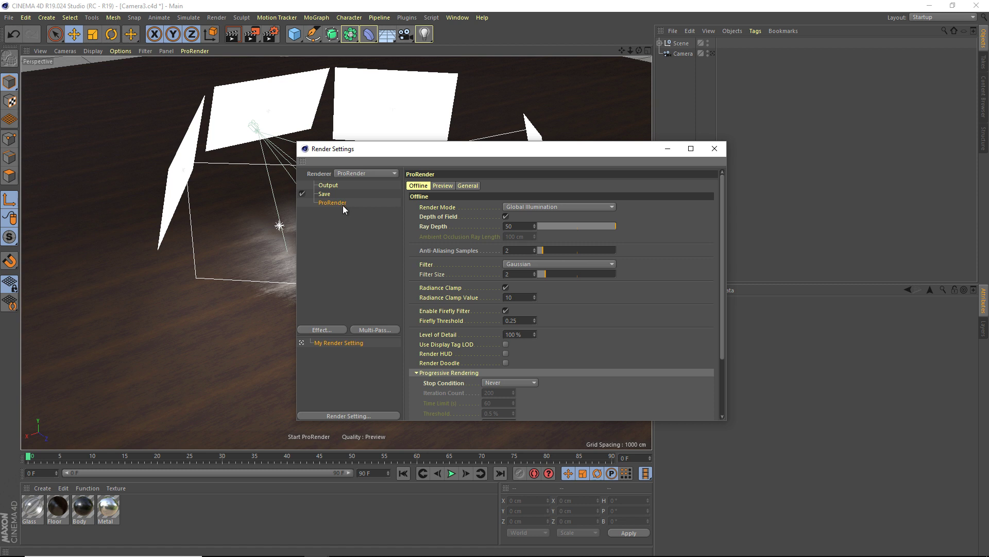
{"action": "left_click", "coordinate": [444, 186]}
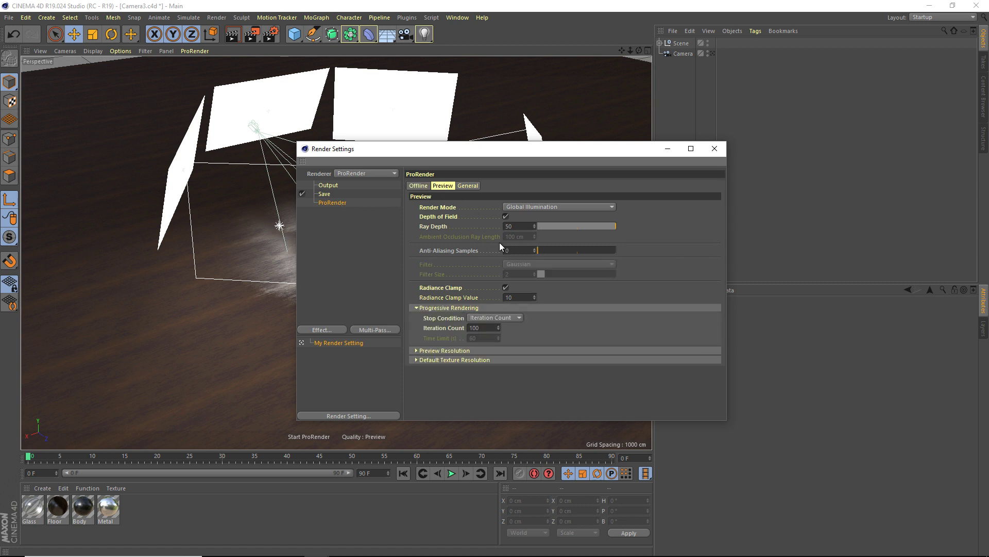
{"action": "left_click", "coordinate": [714, 149]}
Orbit to a higher view and look through the scene's Camera
{"action": "scroll", "coordinate": [287, 88], "scroll_direction": "up", "scroll_amount": 3}
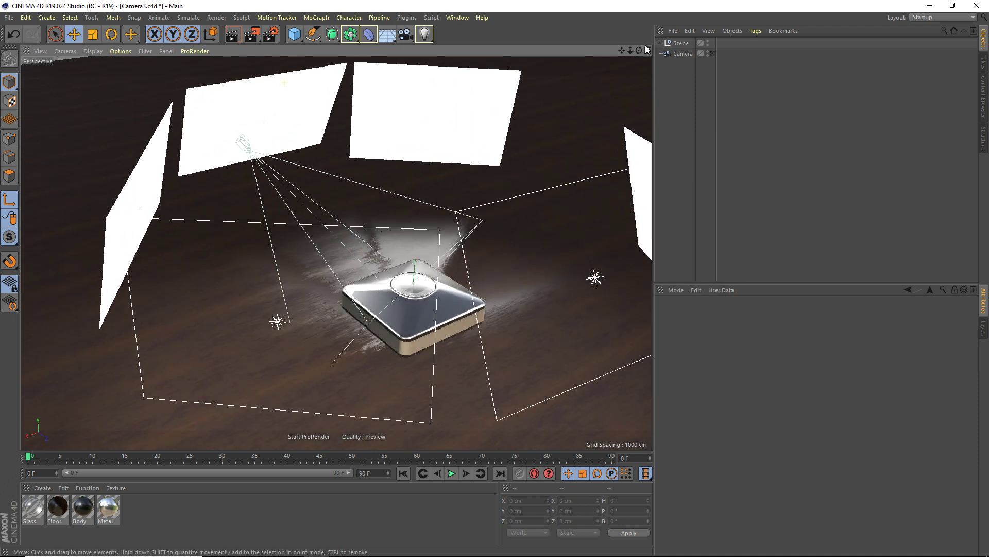
{"action": "left_click_drag", "start_coordinate": [639, 50], "coordinate": [636, 48]}
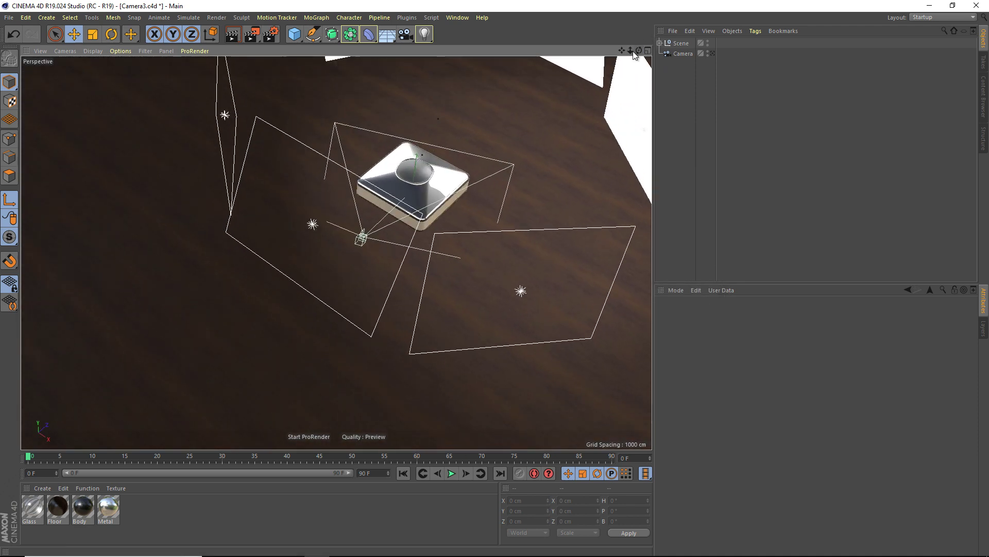
{"action": "left_click", "coordinate": [712, 54]}
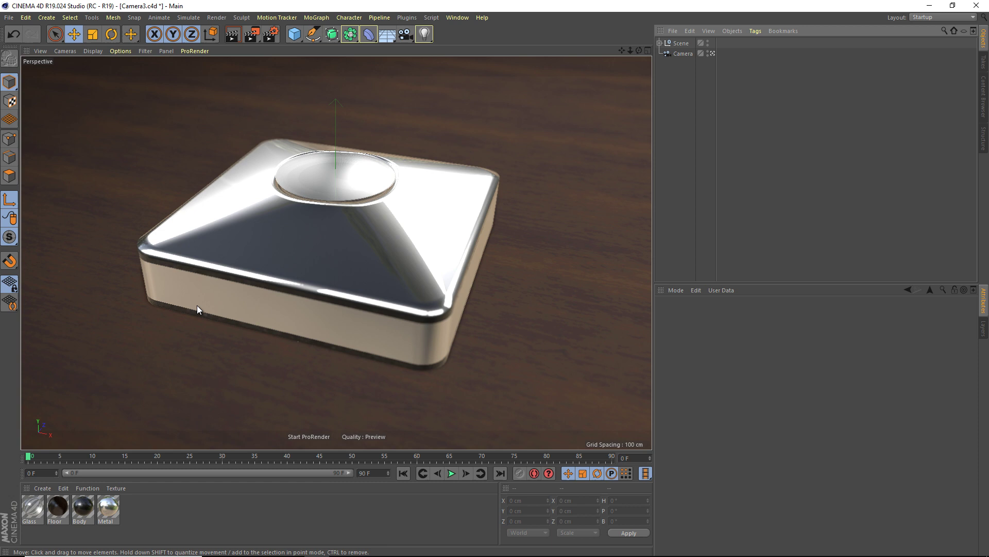
Start ProRender in the marked viewport and bring up its ProRender viewport options
{"action": "left_click_drag", "start_coordinate": [253, 35], "coordinate": [302, 262]}
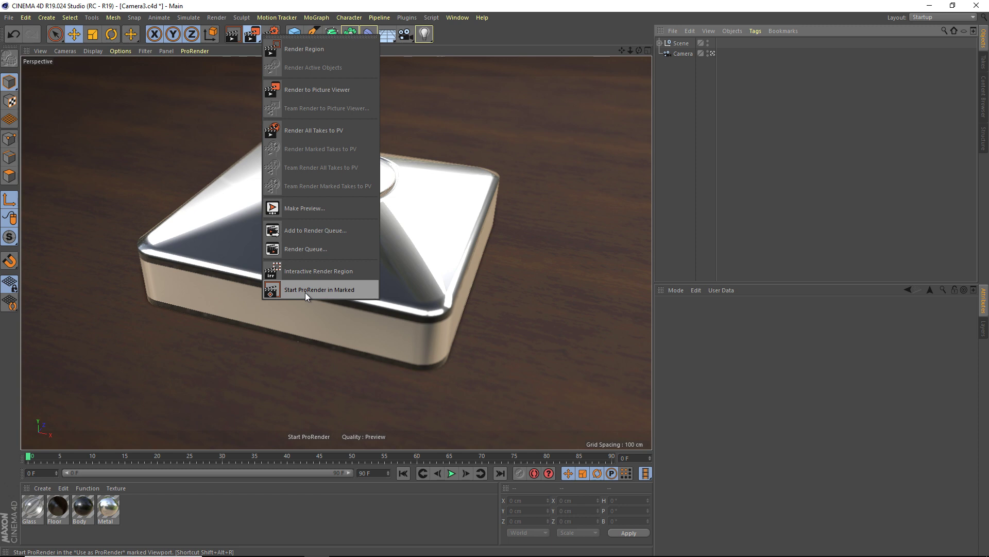
{"action": "left_click_drag", "start_coordinate": [305, 292], "coordinate": [305, 292]}
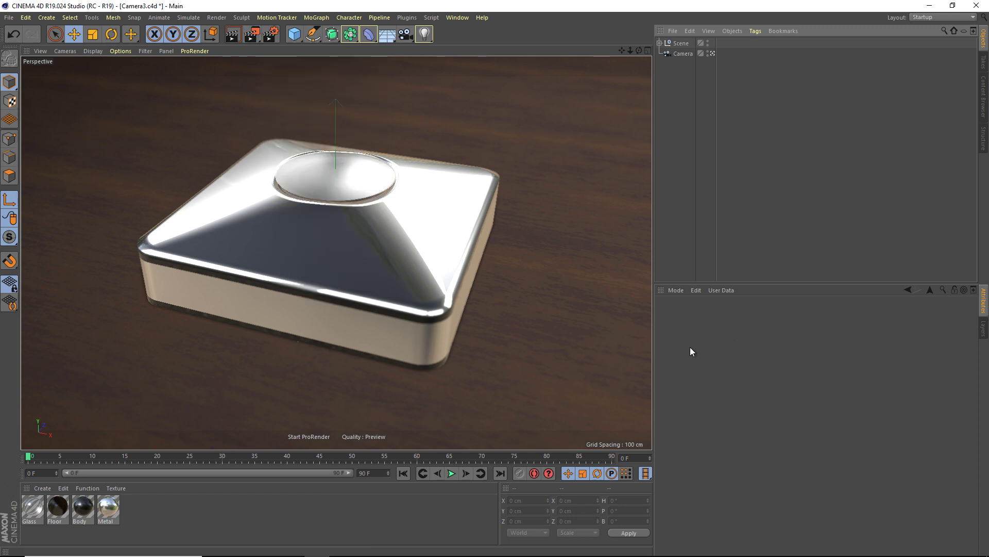
{"action": "left_click", "coordinate": [188, 50]}
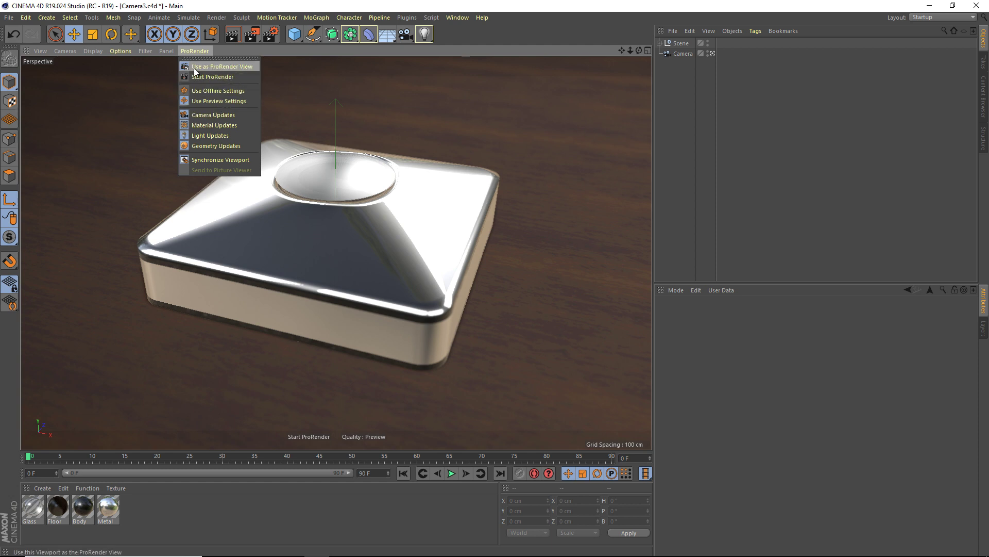
{"action": "left_click", "coordinate": [383, 84]}
{"action": "left_click", "coordinate": [252, 34]}
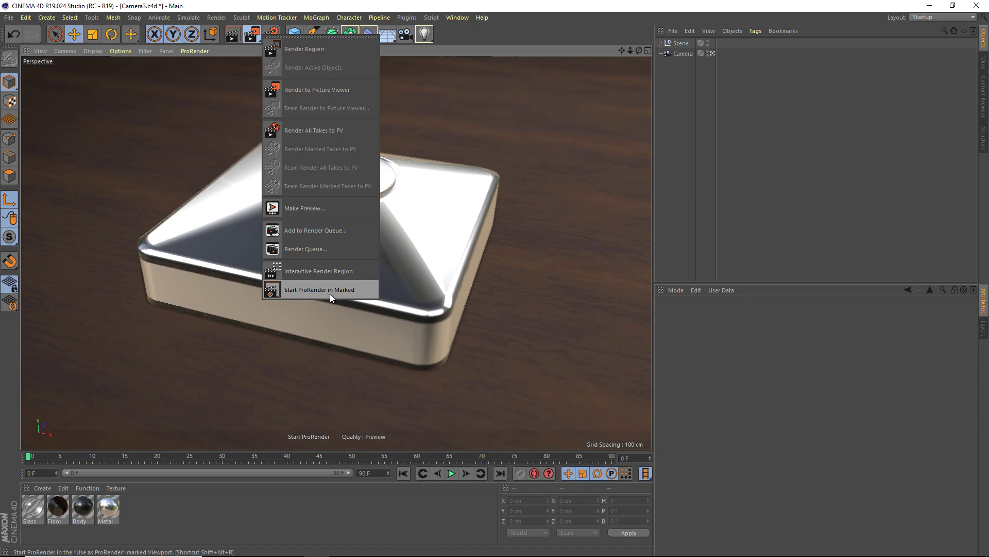
{"action": "left_click", "coordinate": [330, 289]}
{"action": "left_click", "coordinate": [185, 51]}
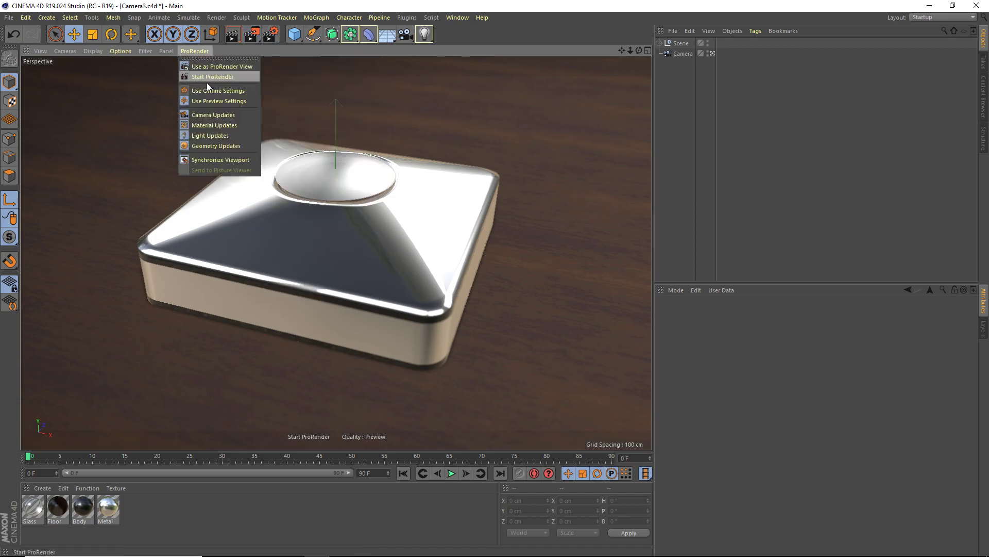
Run the ProRender viewport preview, re-rendering from orbited, pulled-back and closer camera angles
{"action": "left_click", "coordinate": [205, 79]}
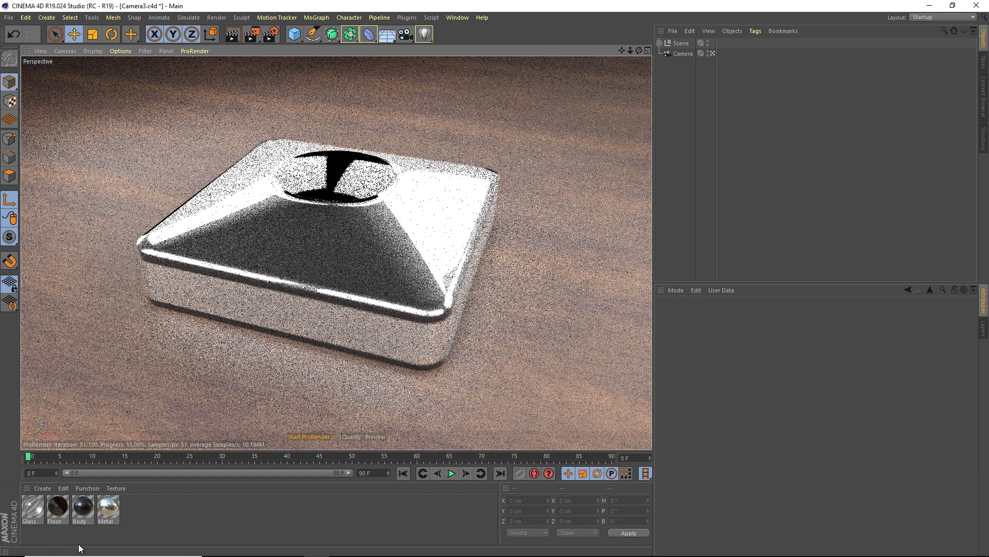
{"action": "mouse_move", "coordinate": [90, 553]}
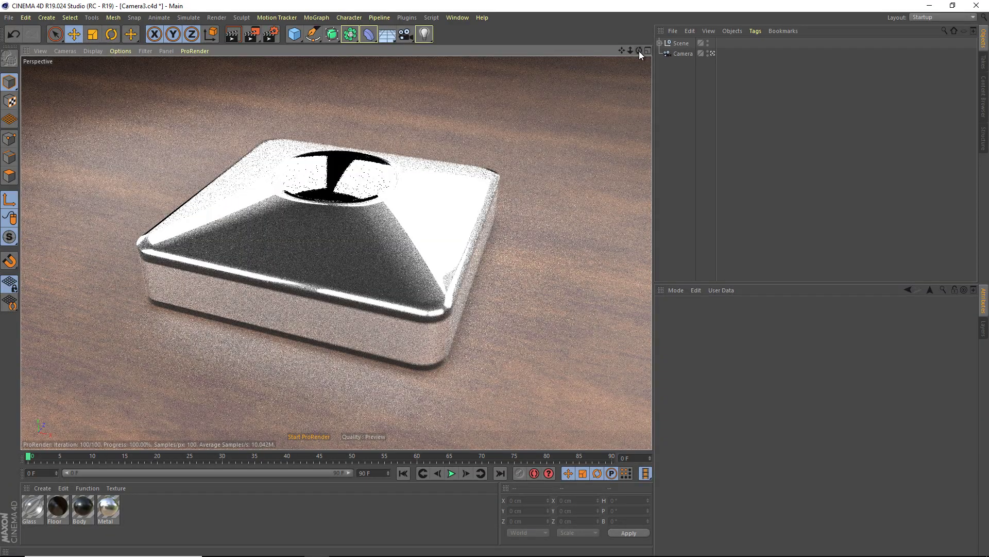
{"action": "left_click_drag", "start_coordinate": [639, 51], "coordinate": [449, 177]}
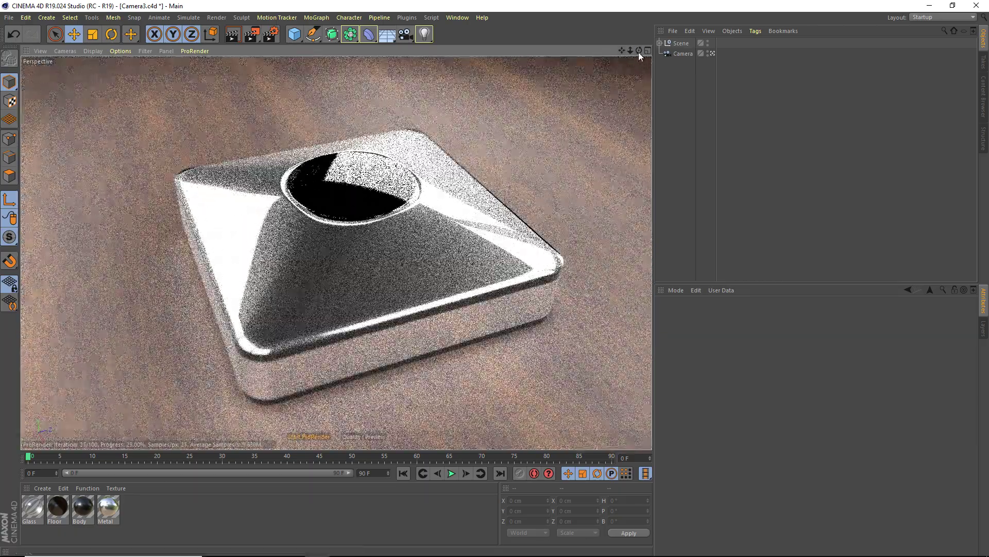
{"action": "mouse_move", "coordinate": [639, 51]}
{"action": "left_mouse_down"}
{"action": "mouse_move", "coordinate": [564, 58]}
{"action": "mouse_move", "coordinate": [620, 51]}
{"action": "left_mouse_up"}
{"action": "left_click_drag", "start_coordinate": [567, 103], "coordinate": [638, 131]}
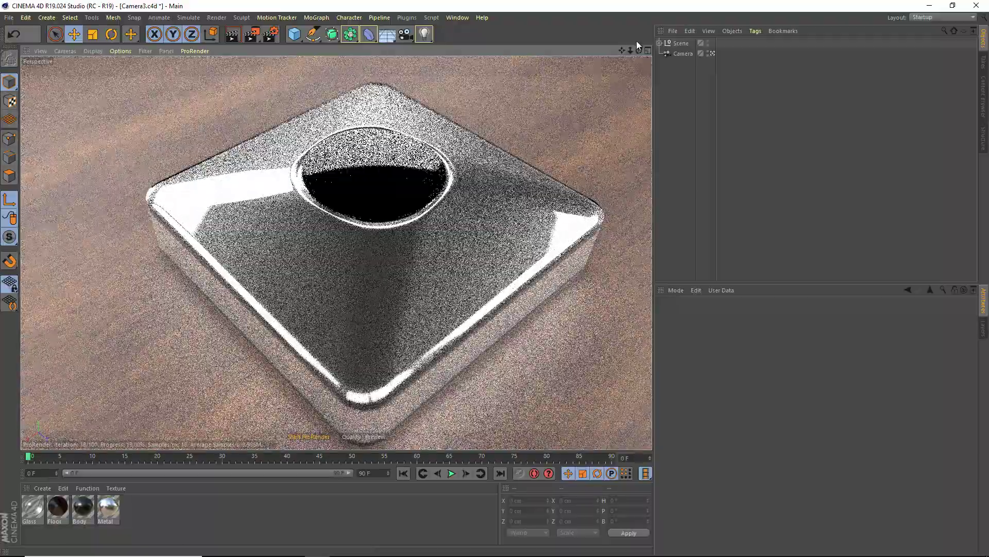
{"action": "left_click_drag", "start_coordinate": [638, 50], "coordinate": [706, 46]}
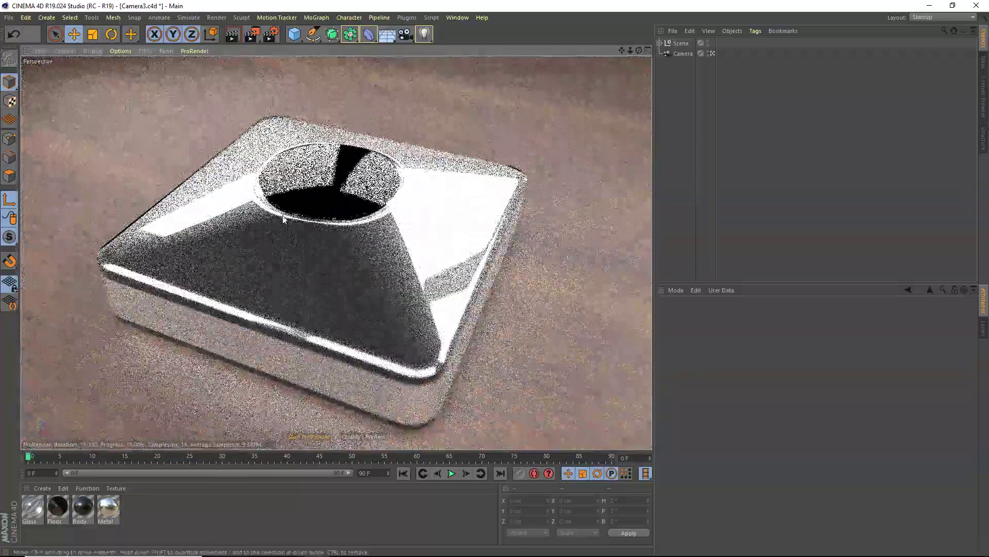
Stop the ProRender preview, leave the Camera view, and pan and orbit out over the scene
{"action": "mouse_move", "coordinate": [251, 43]}
{"action": "left_mouse_down"}
{"action": "mouse_move", "coordinate": [316, 146]}
{"action": "mouse_move", "coordinate": [327, 295]}
{"action": "mouse_move", "coordinate": [326, 286]}
{"action": "left_mouse_up"}
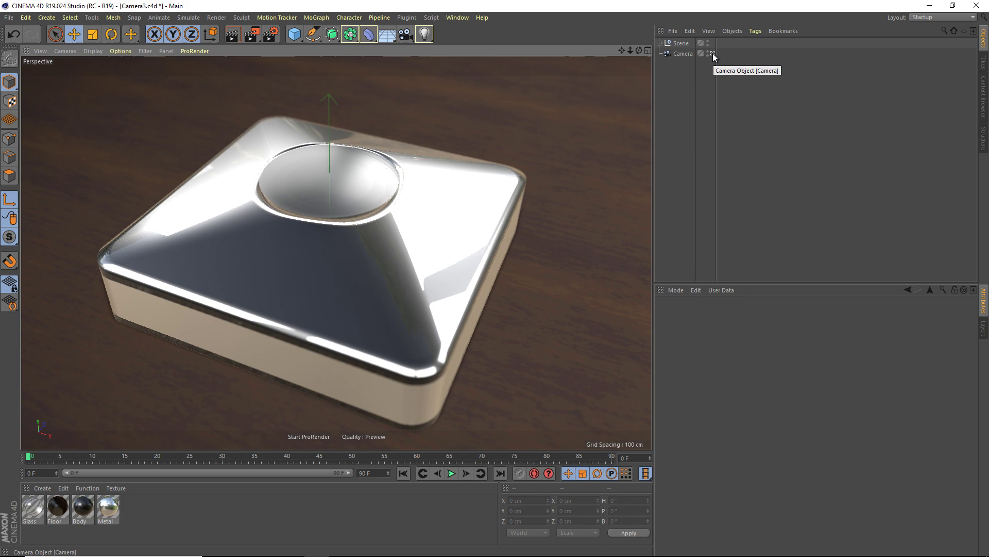
{"action": "left_click", "coordinate": [713, 53]}
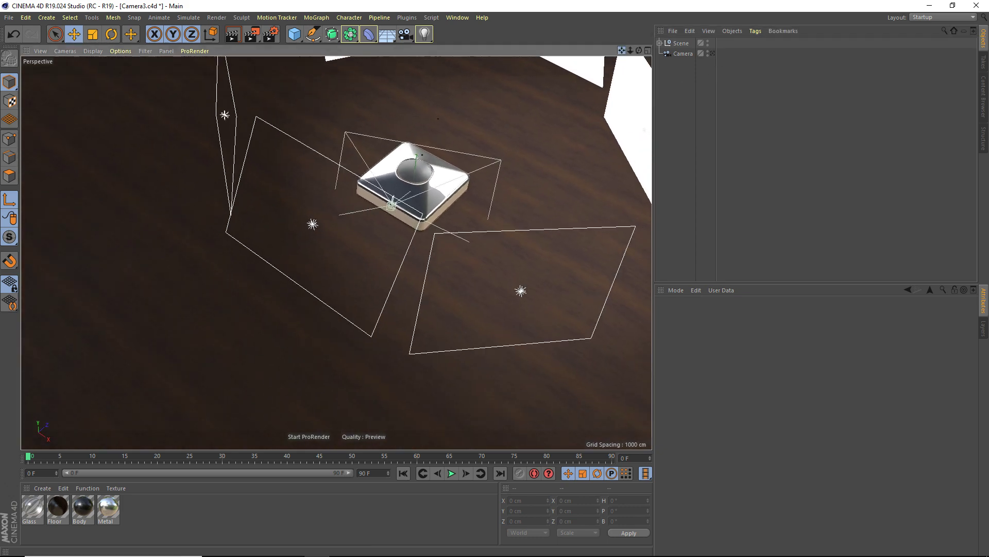
{"action": "left_click_drag", "start_coordinate": [622, 51], "coordinate": [570, 126]}
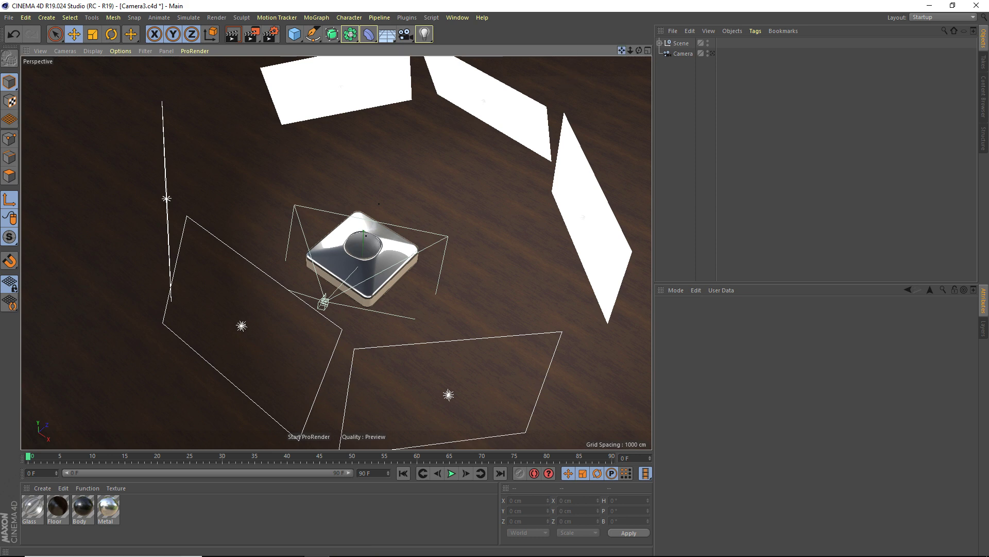
{"action": "left_click_drag", "start_coordinate": [639, 50], "coordinate": [620, 52]}
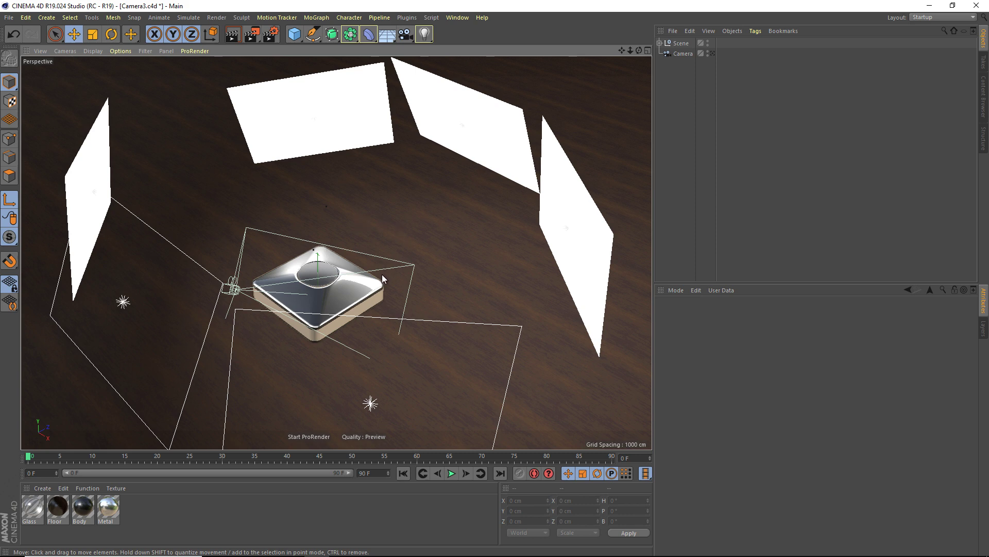
{"action": "left_click_drag", "start_coordinate": [382, 278], "coordinate": [459, 298], "text": "alt"}
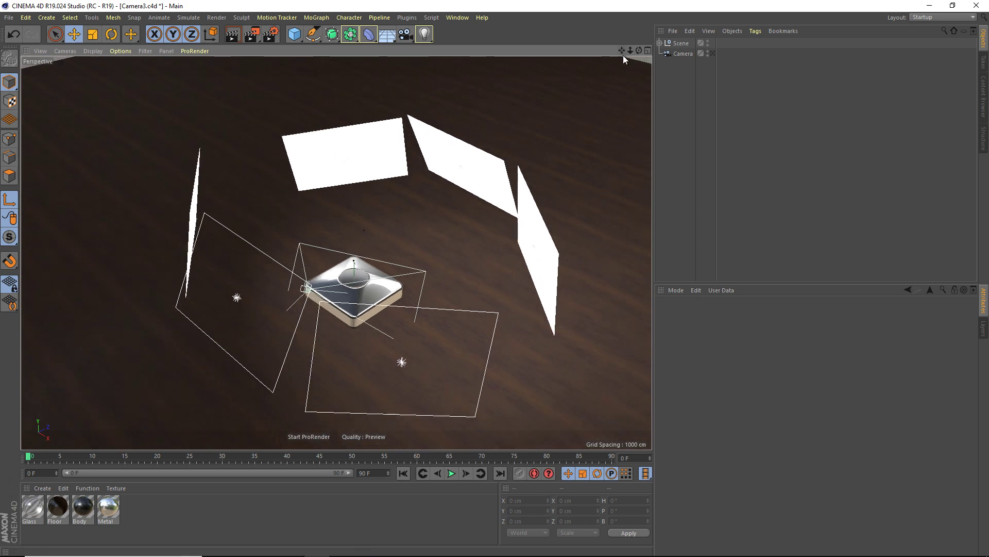
{"action": "mouse_move", "coordinate": [622, 53]}
{"action": "left_mouse_down"}
{"action": "mouse_move", "coordinate": [611, 50]}
{"action": "mouse_move", "coordinate": [620, 49]}
{"action": "left_mouse_up"}
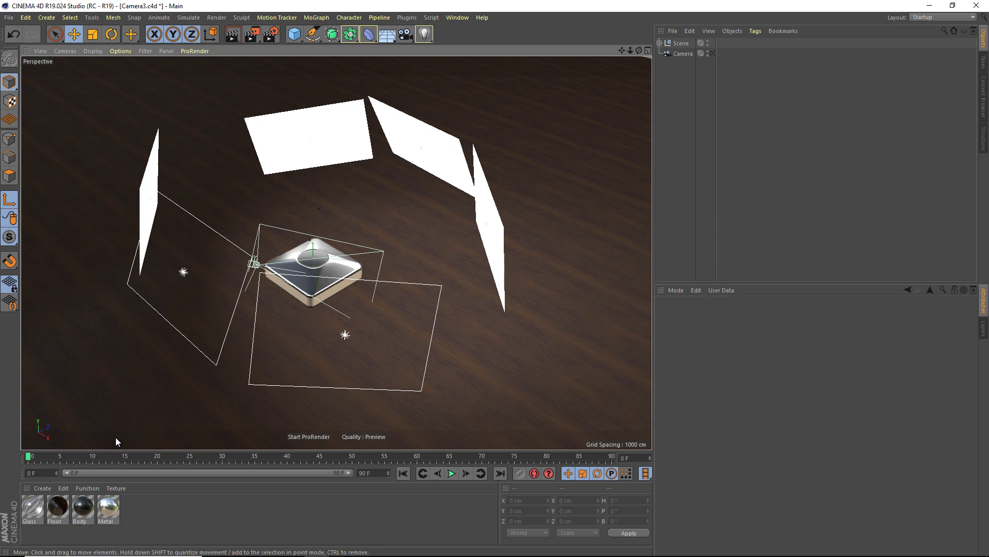
Create a test material, open and close its editor, then delete it
{"action": "double_click", "coordinate": [158, 521]}
{"action": "double_click", "coordinate": [23, 502]}
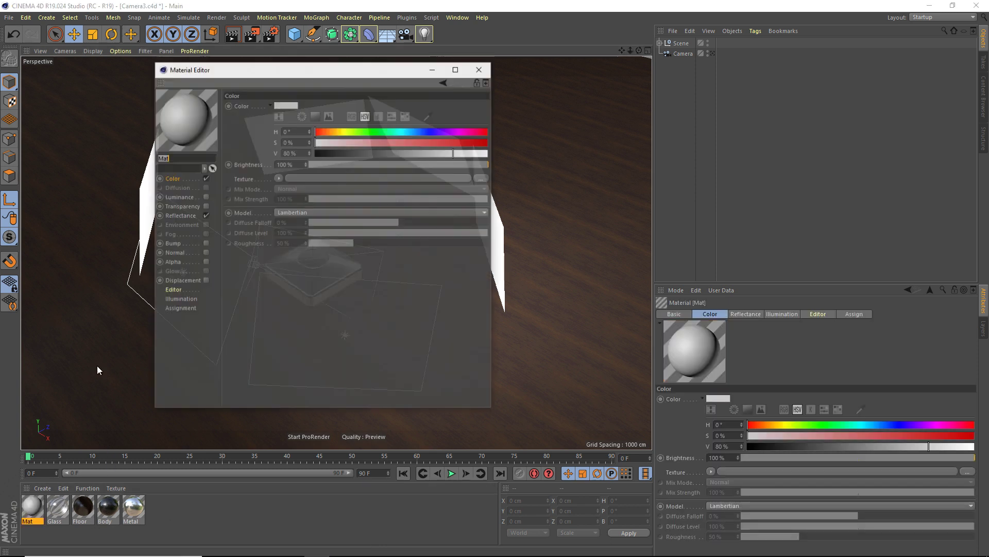
{"action": "left_click", "coordinate": [200, 177]}
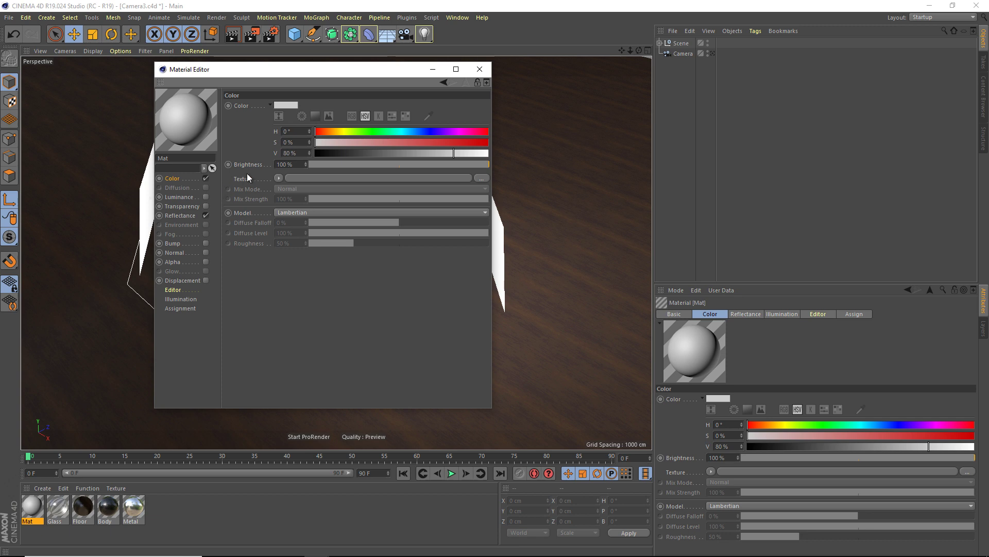
{"action": "left_click", "coordinate": [479, 69]}
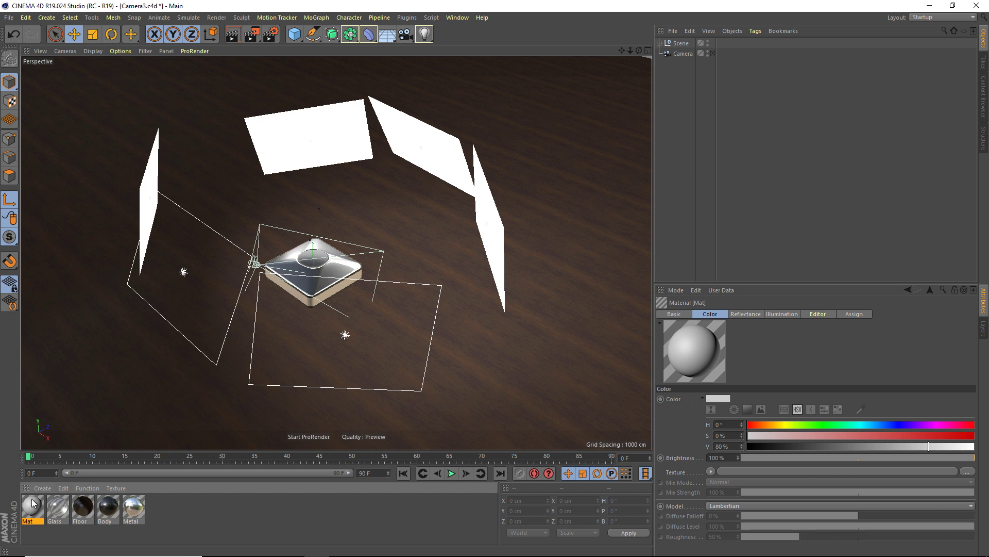
{"action": "key", "text": "Delete"}
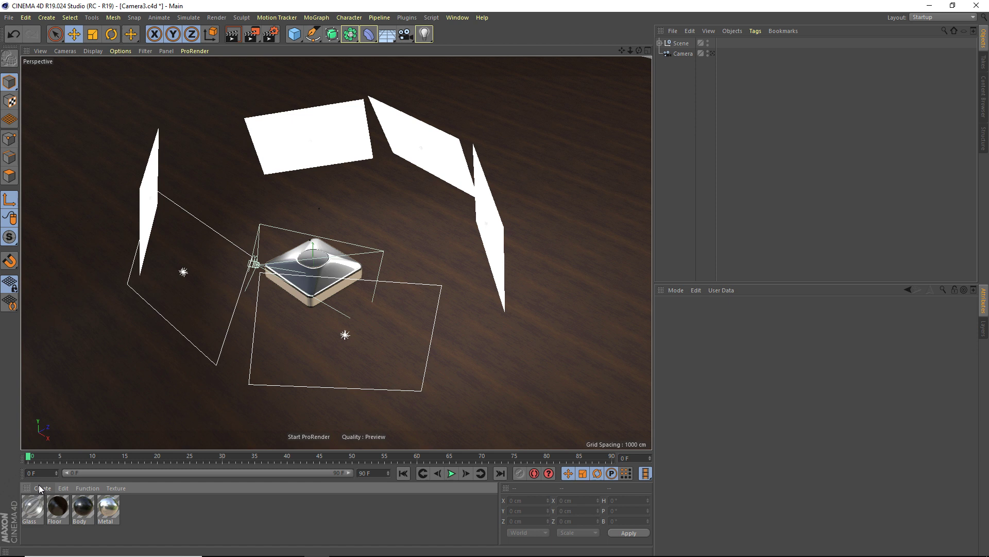
Create material Mat and start loading a texture for its Reflectance Default Diffuse layer colour
{"action": "left_click", "coordinate": [40, 486]}
{"action": "left_click", "coordinate": [39, 485]}
{"action": "left_click", "coordinate": [40, 485]}
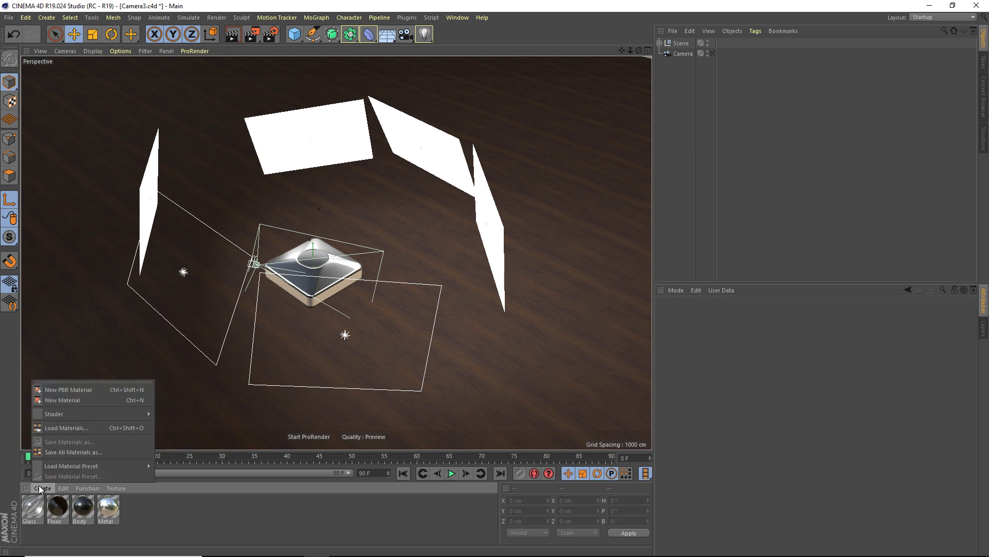
{"action": "left_click", "coordinate": [45, 391]}
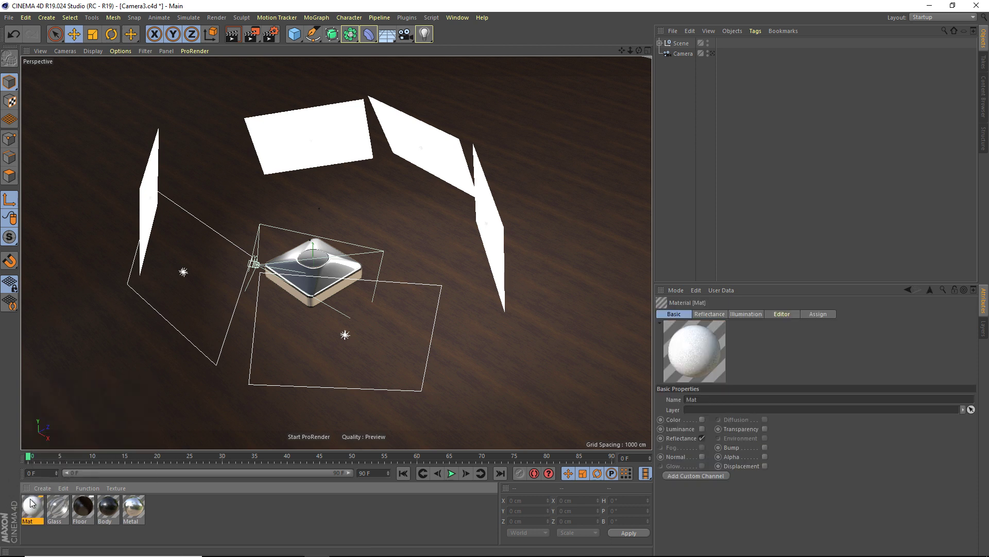
{"action": "double_click", "coordinate": [32, 502]}
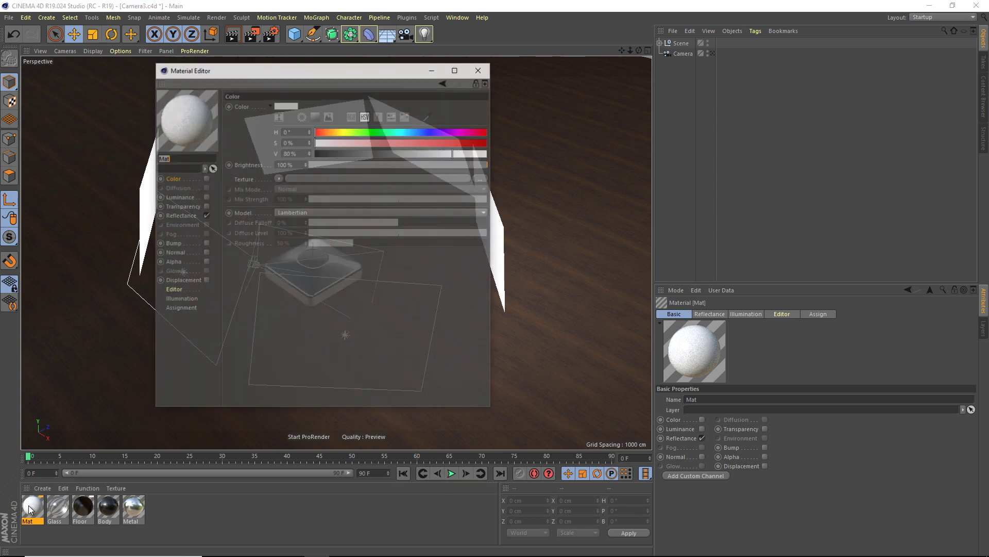
{"action": "left_click", "coordinate": [177, 215]}
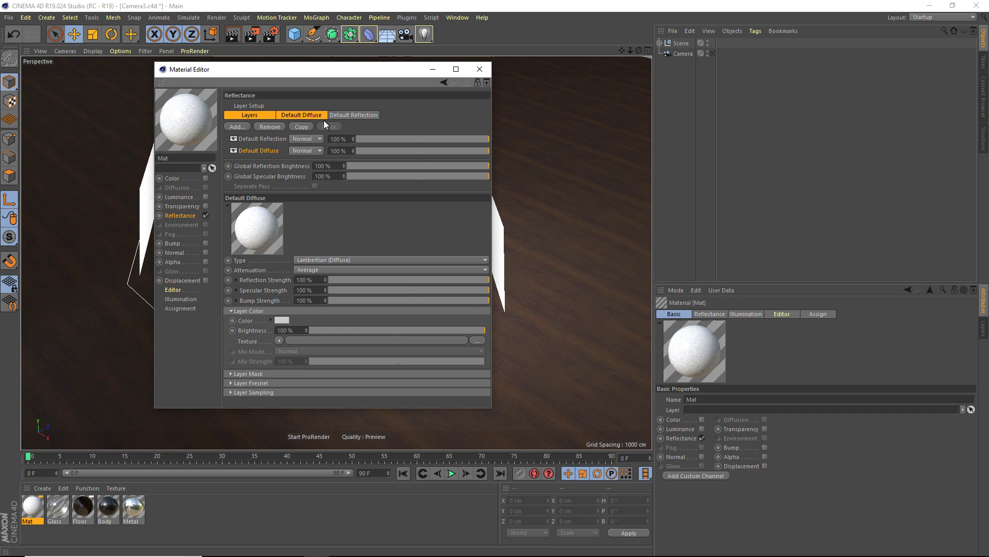
{"action": "left_click", "coordinate": [304, 115]}
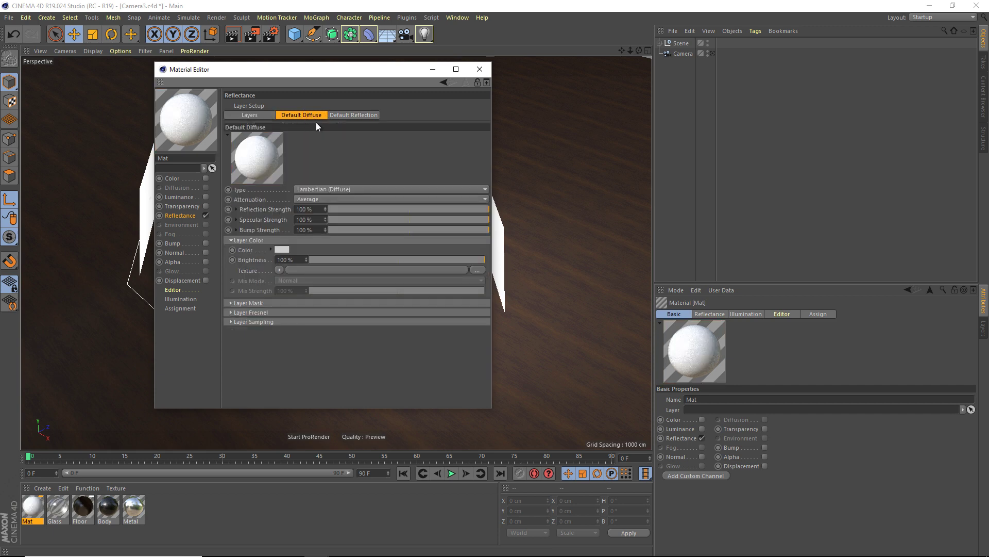
{"action": "left_click", "coordinate": [326, 269]}
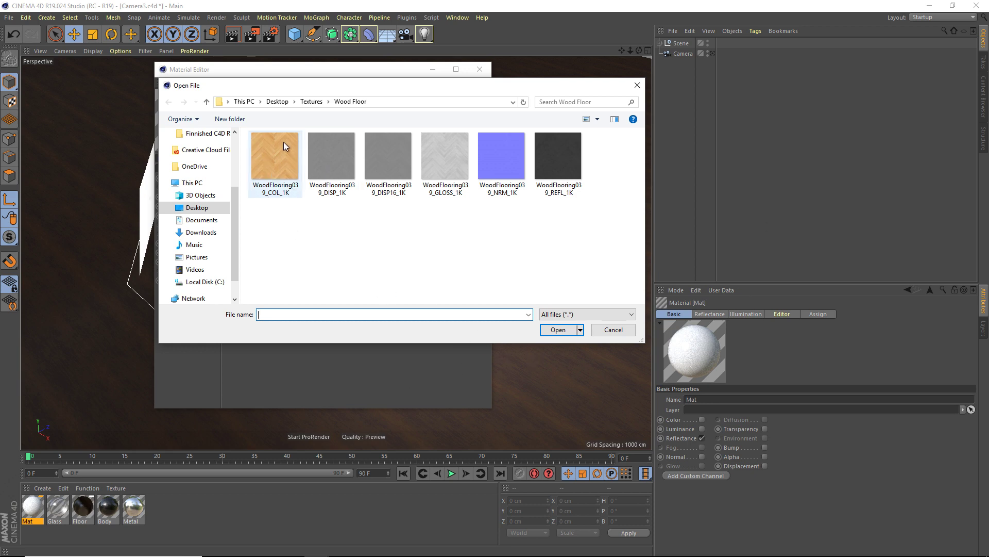
Load WoodFlooring039_COL_1K as the diffuse texture, then clear it again
{"action": "left_click", "coordinate": [277, 173]}
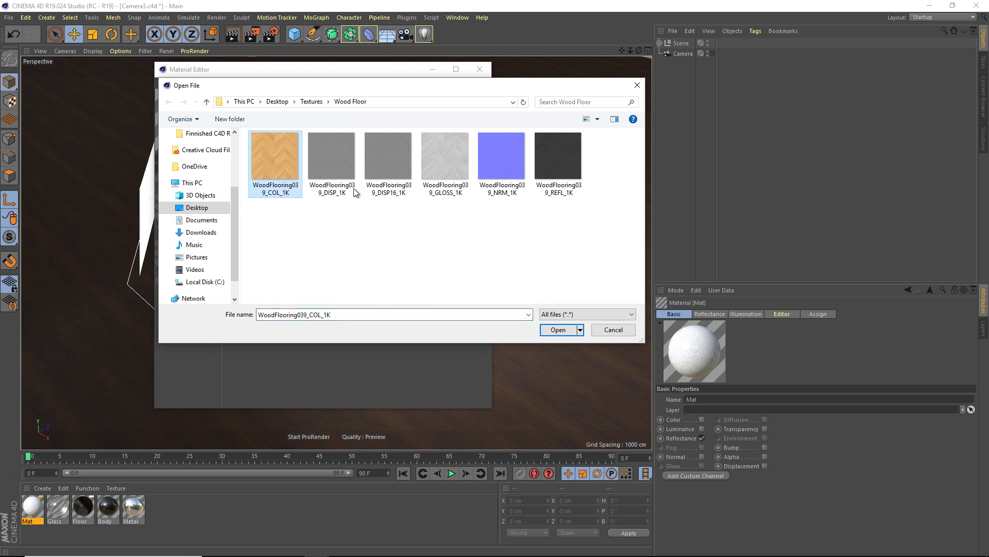
{"action": "left_click", "coordinate": [557, 331]}
{"action": "left_click", "coordinate": [547, 318]}
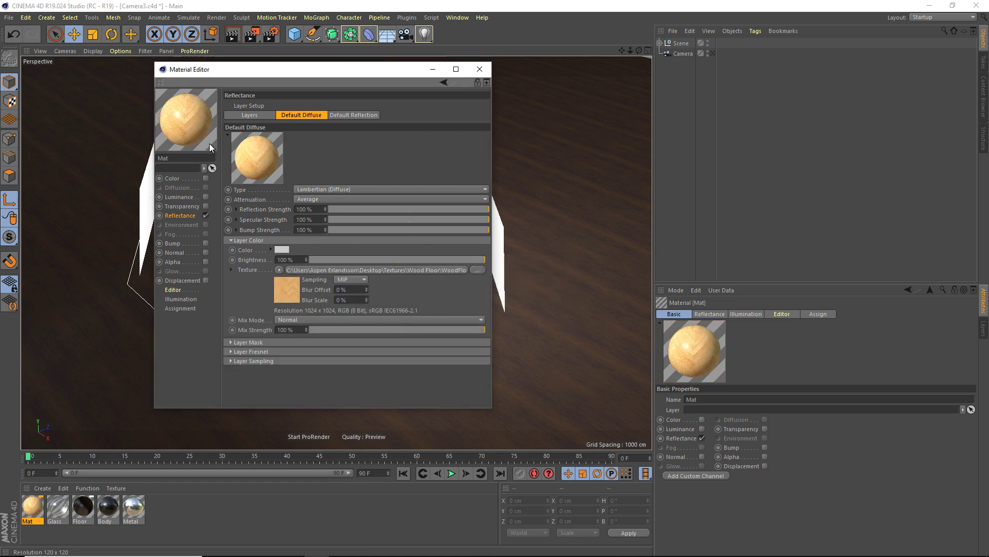
{"action": "left_click", "coordinate": [278, 269]}
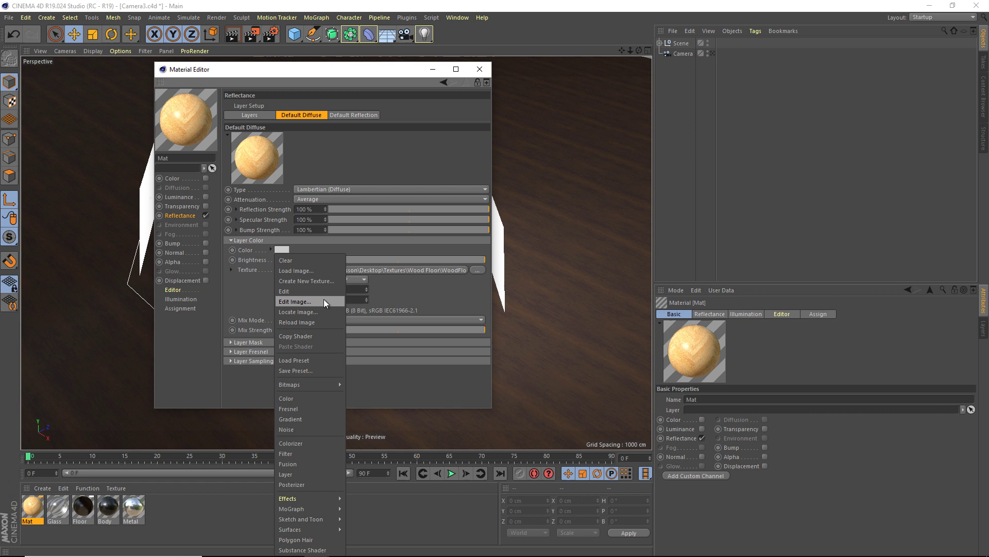
{"action": "left_click", "coordinate": [298, 258]}
Set the diffuse layer colour to green with hue 150° and saturation 52%
{"action": "left_click", "coordinate": [281, 250]}
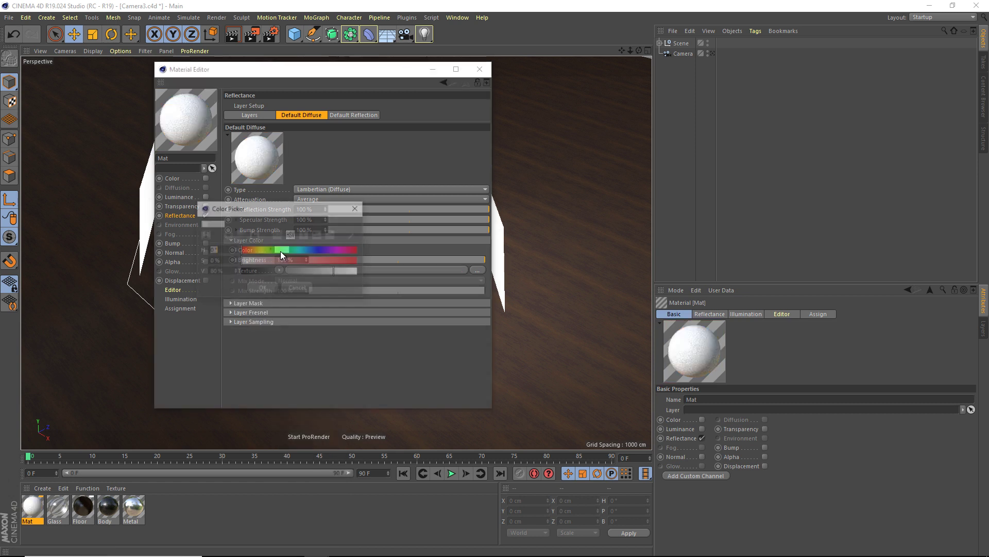
{"action": "left_click", "coordinate": [289, 250]}
{"action": "left_click", "coordinate": [302, 261]}
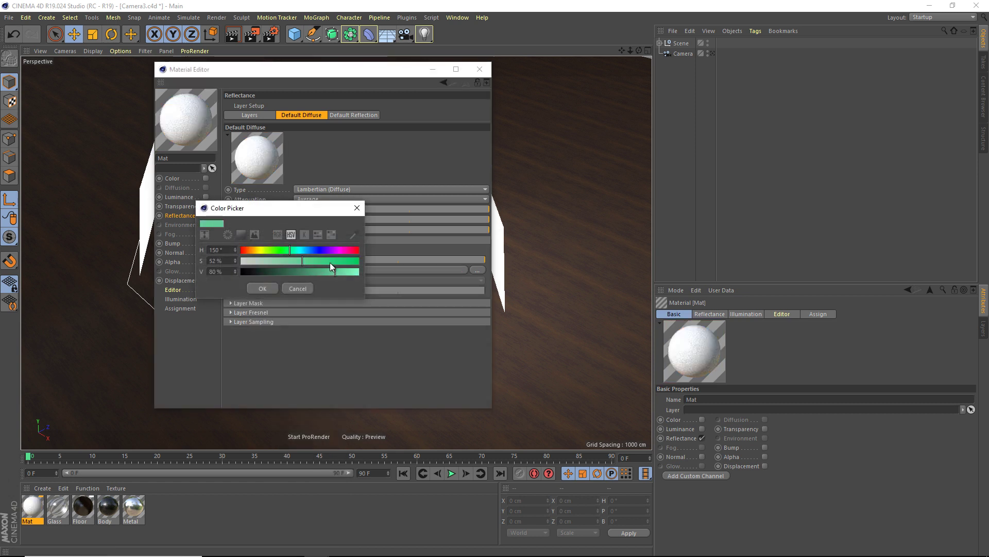
{"action": "left_click", "coordinate": [264, 292]}
{"action": "left_click", "coordinate": [270, 249]}
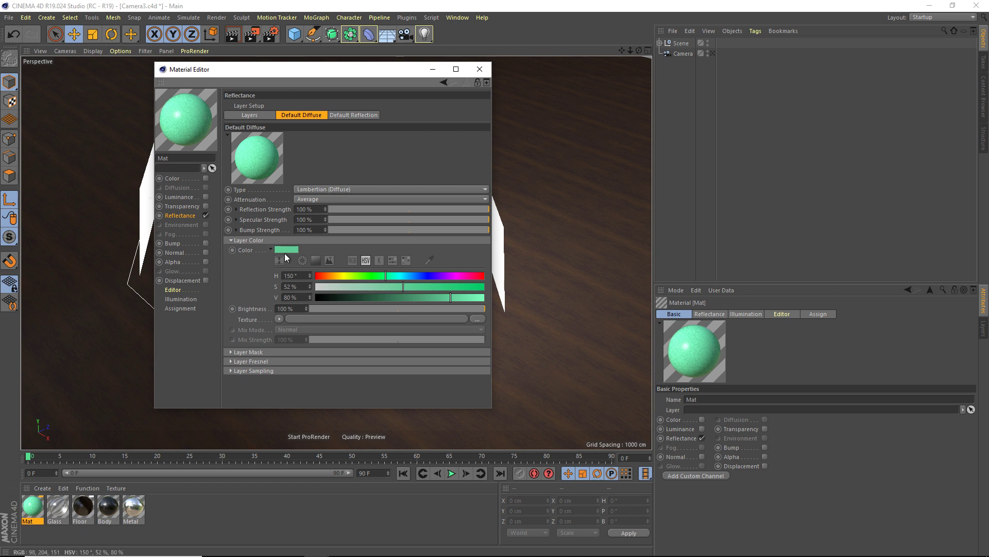
{"action": "left_click", "coordinate": [270, 249]}
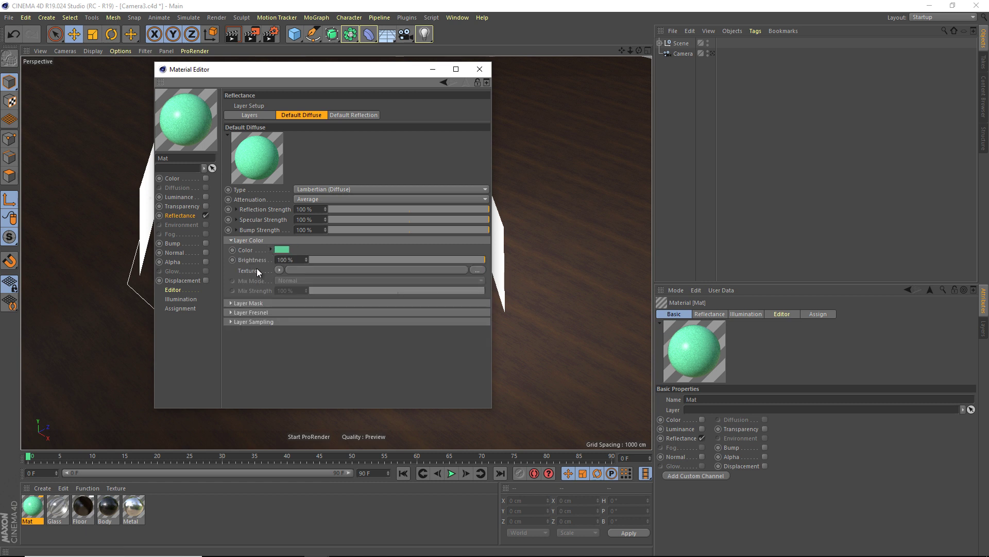
Drop the layer colour saturation to 0% for a neutral white
{"action": "left_click", "coordinate": [282, 249]}
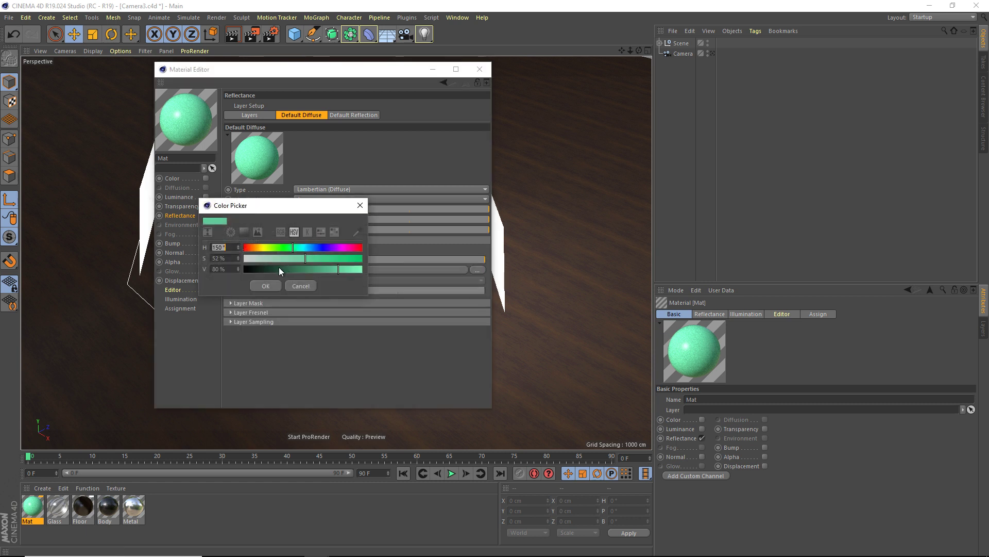
{"action": "left_click", "coordinate": [244, 258]}
{"action": "left_click", "coordinate": [267, 283]}
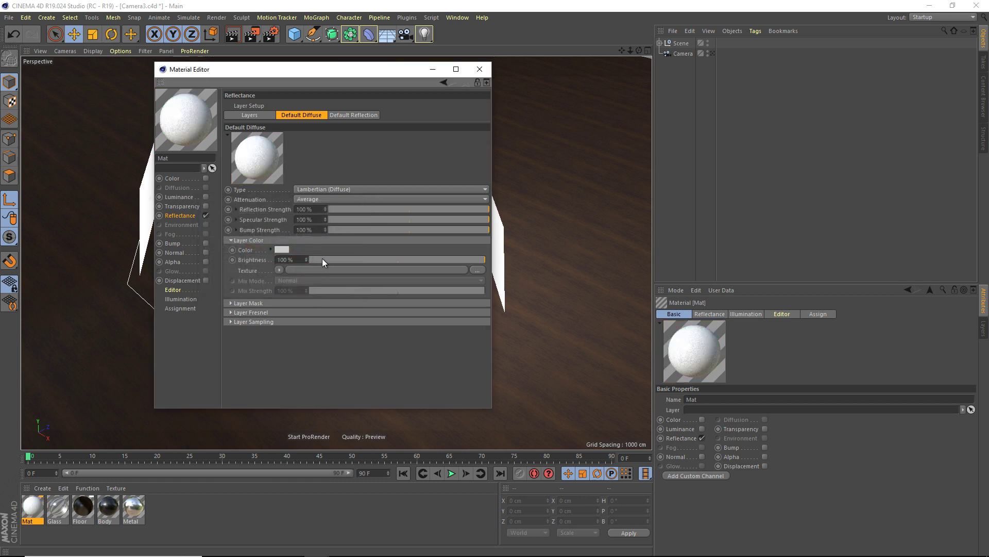
{"action": "left_click", "coordinate": [280, 270]}
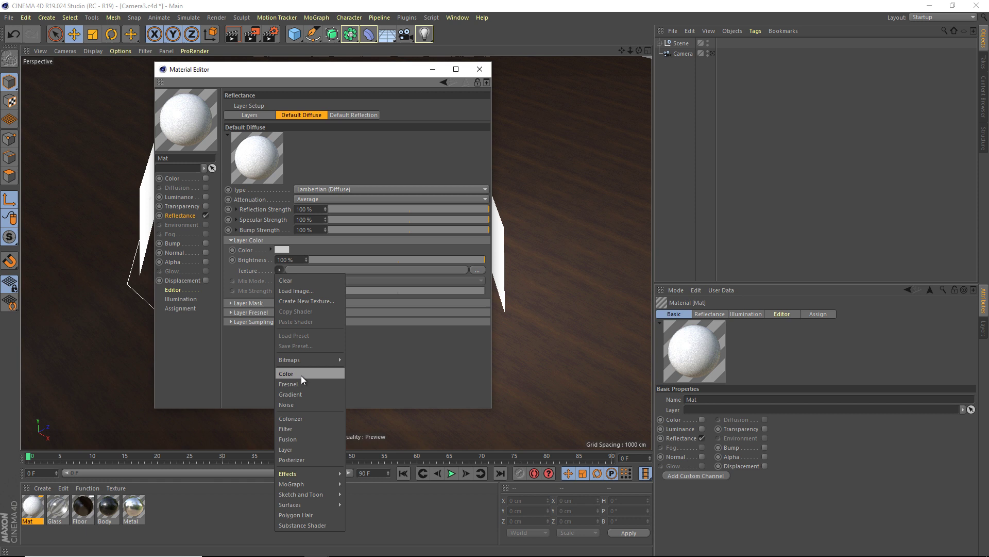
{"action": "left_click", "coordinate": [395, 163]}
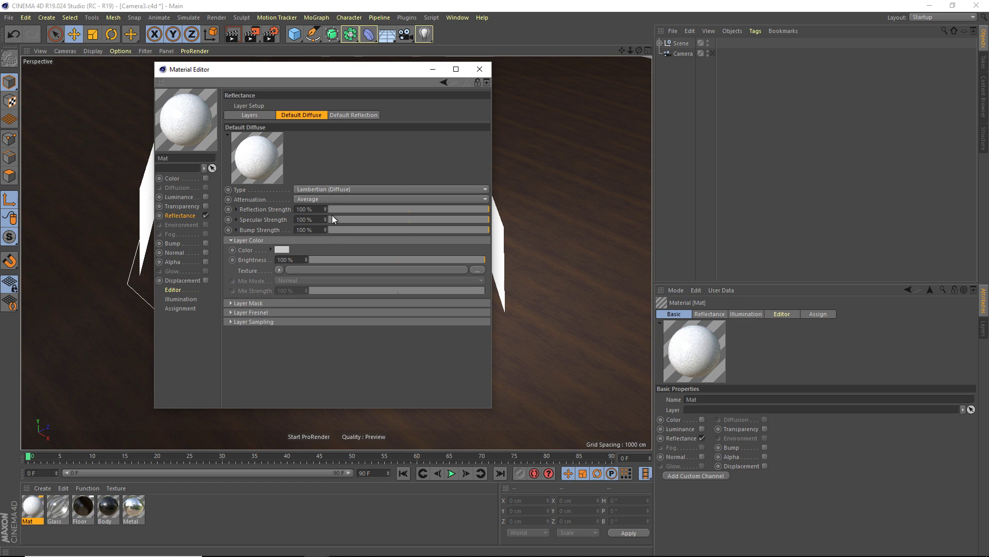
Inspect Default Reflection's Fresnel settings, then remove the layer and undo to restore it
{"action": "left_click", "coordinate": [344, 114]}
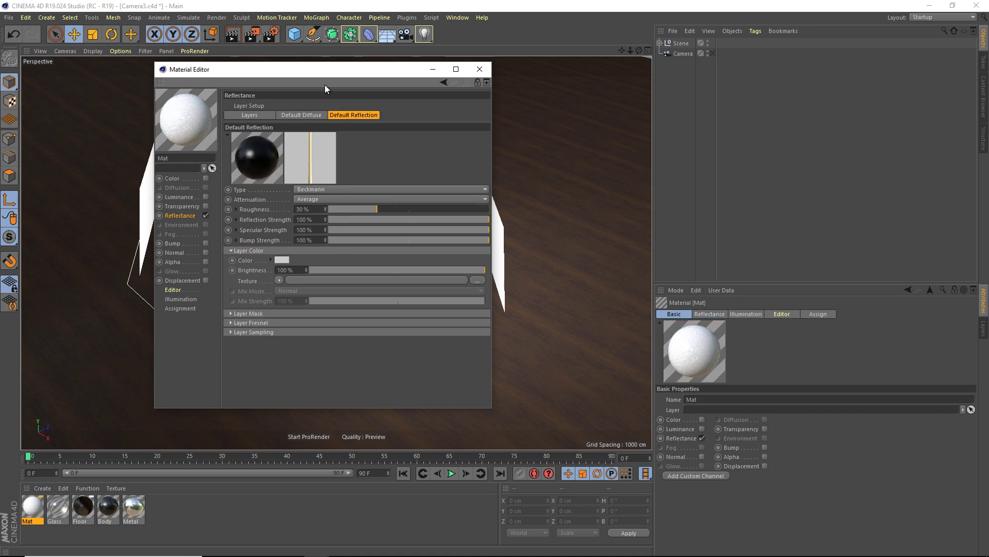
{"action": "left_click_drag", "start_coordinate": [322, 72], "coordinate": [448, 123]}
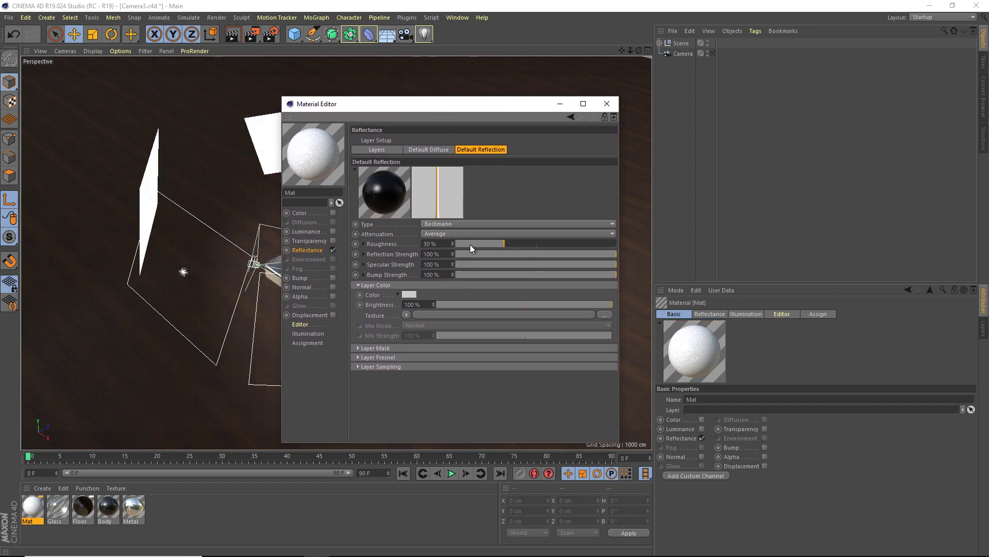
{"action": "left_click", "coordinate": [372, 357]}
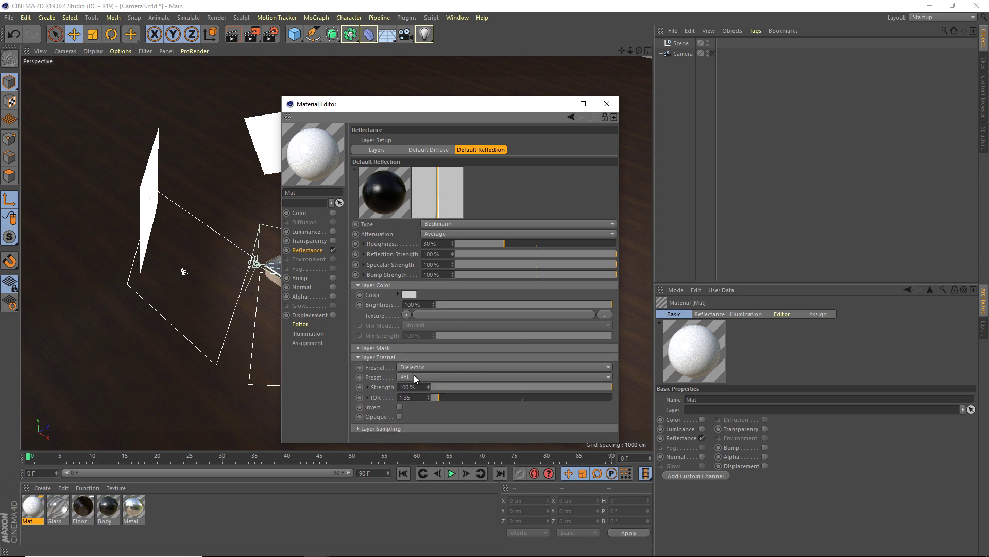
{"action": "left_click", "coordinate": [363, 357]}
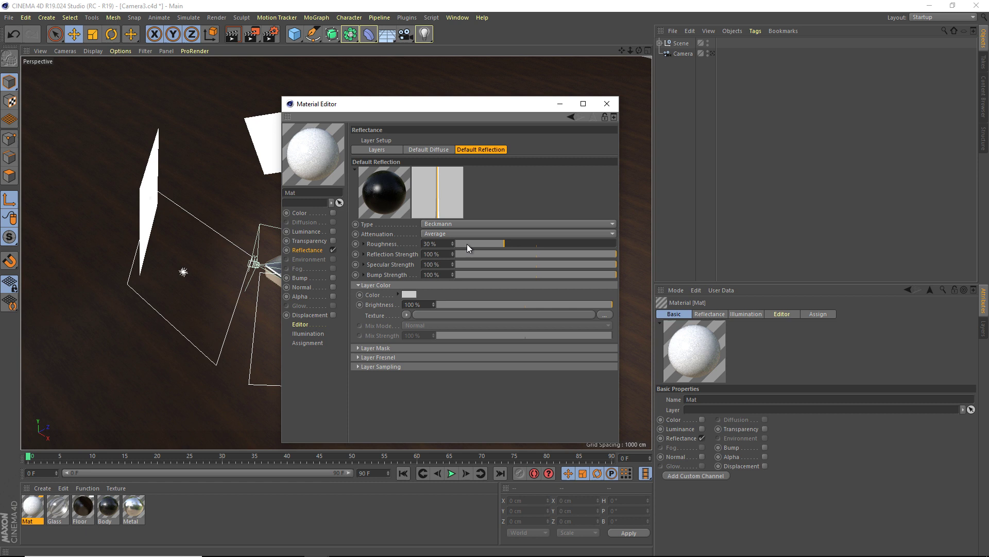
{"action": "left_click", "coordinate": [386, 150]}
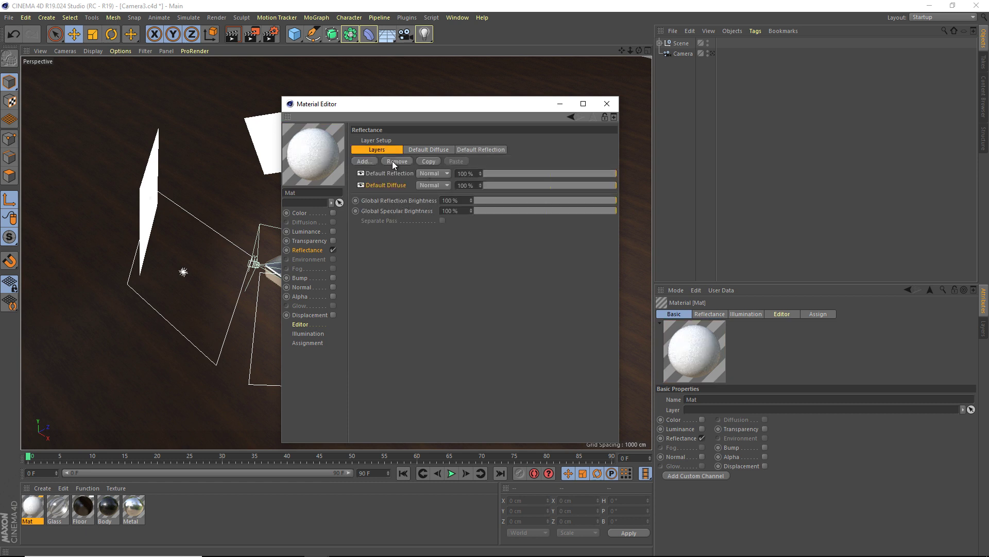
{"action": "left_click", "coordinate": [394, 171]}
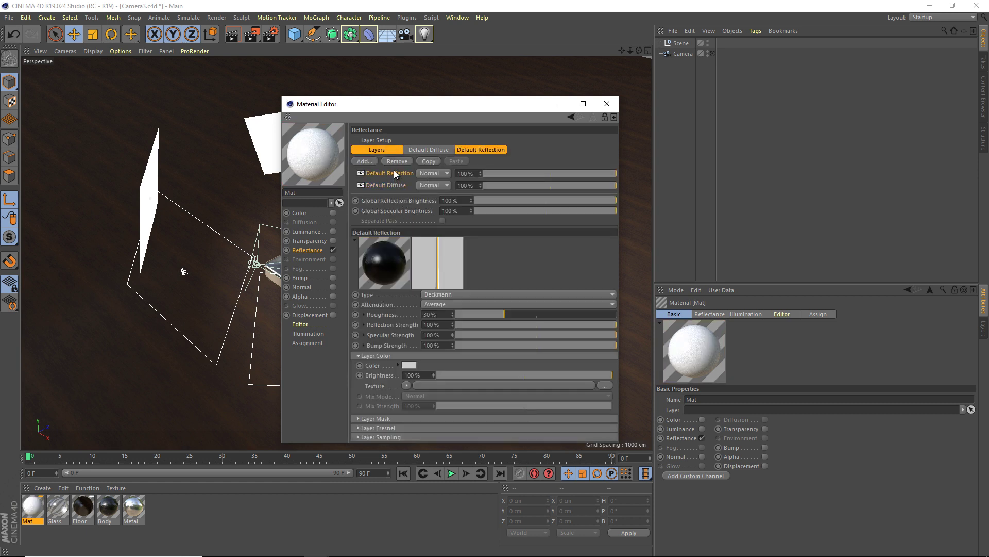
{"action": "left_click", "coordinate": [397, 160]}
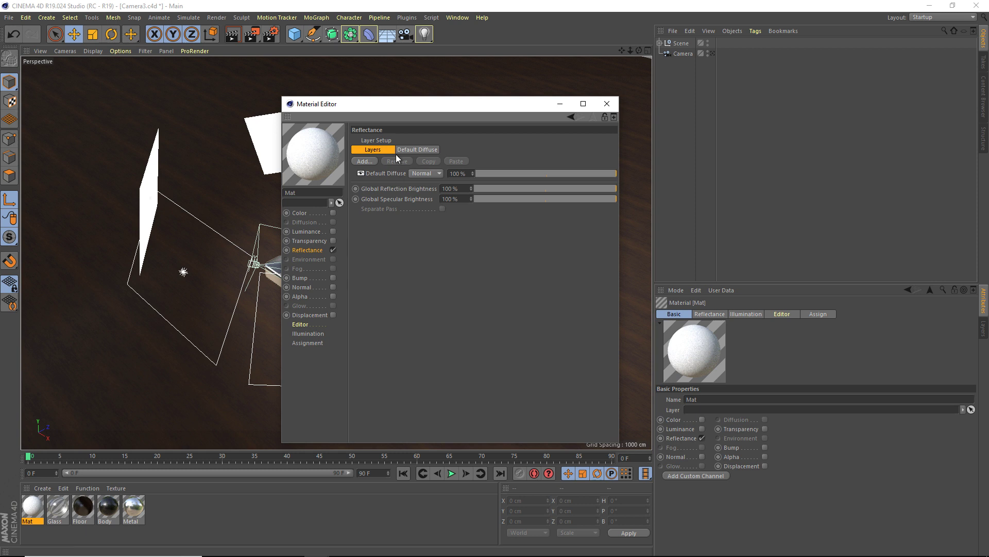
{"action": "key", "text": "ctrl+z"}
View Mat in an enlarged floating preview window, then close it and the Material Editor
{"action": "right_click", "coordinate": [319, 180]}
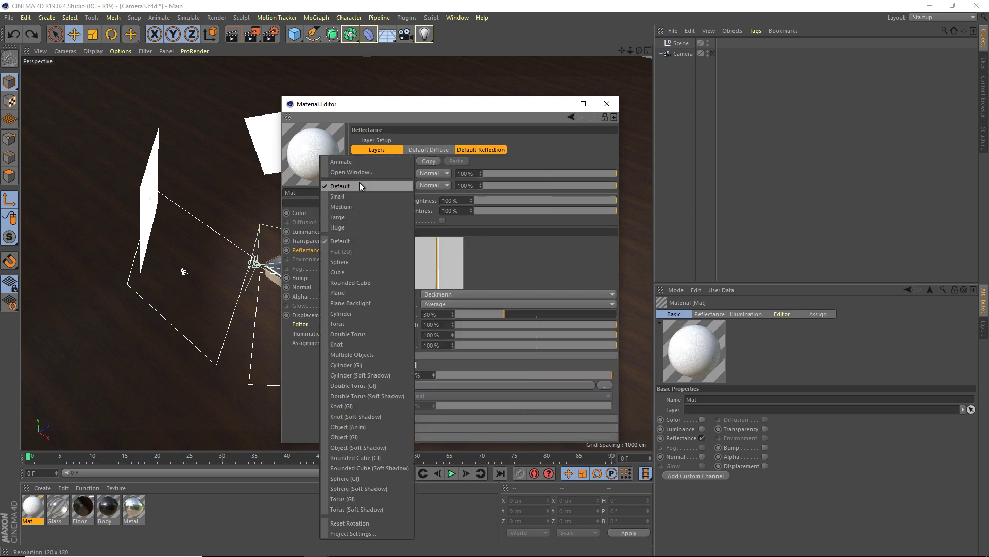
{"action": "left_click", "coordinate": [352, 176]}
{"action": "left_click_drag", "start_coordinate": [382, 217], "coordinate": [686, 428]}
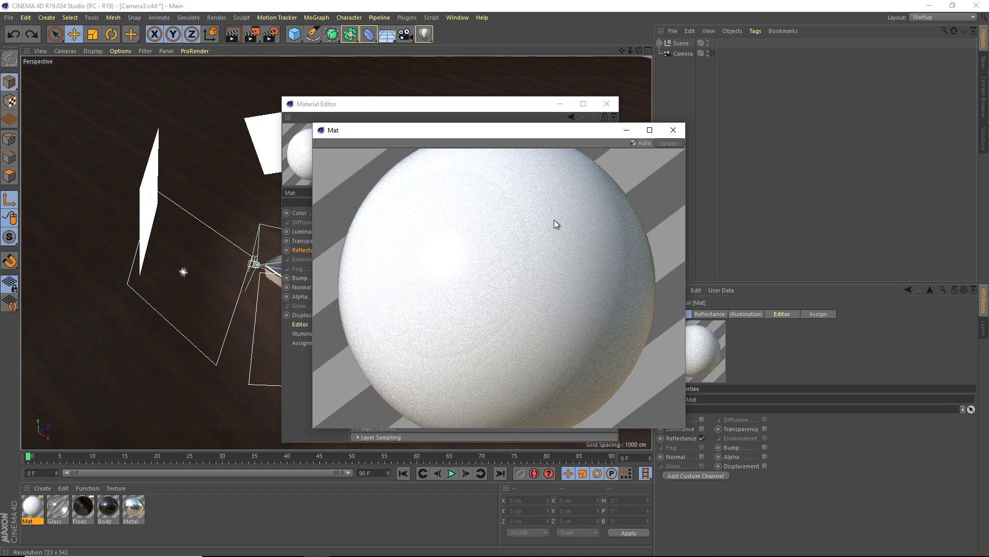
{"action": "left_click", "coordinate": [674, 130]}
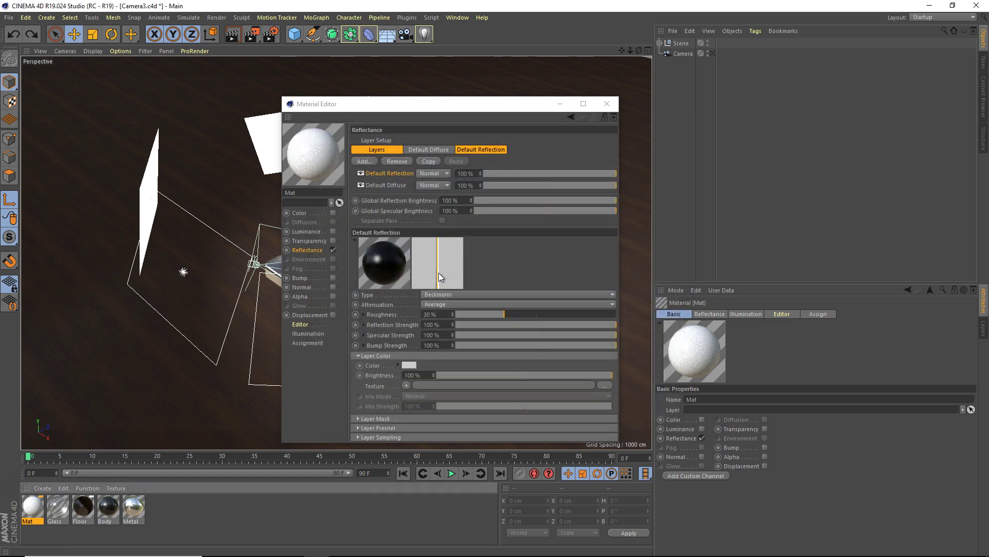
{"action": "left_click", "coordinate": [428, 149]}
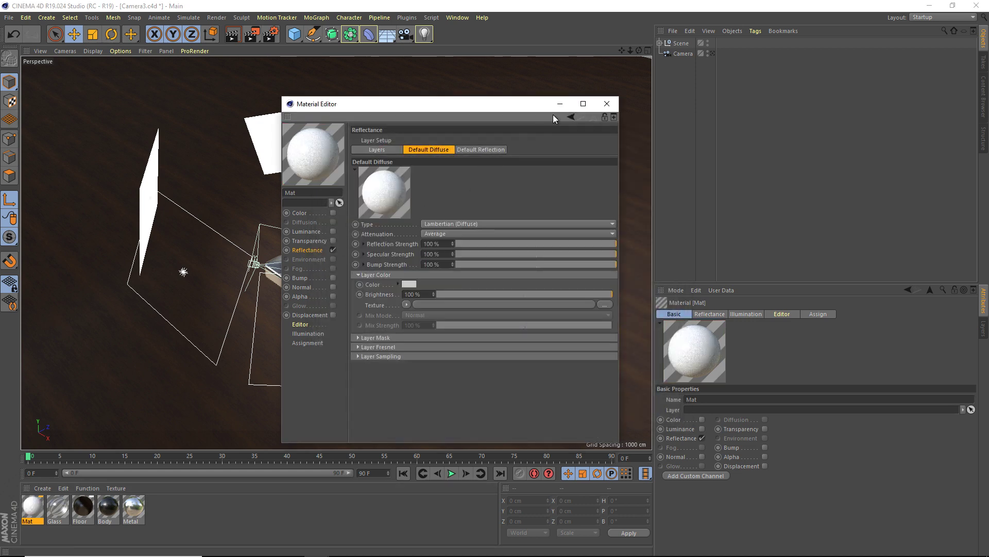
{"action": "left_click", "coordinate": [607, 104]}
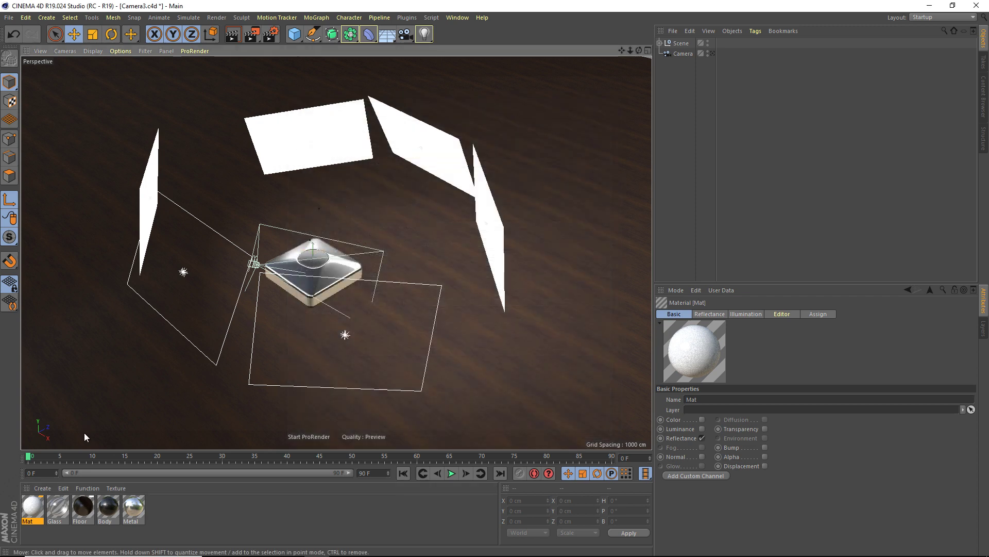
Delete Mat, add a Floor raised to about 298 cm, and start a ProRender preview
{"action": "key", "text": "Delete"}
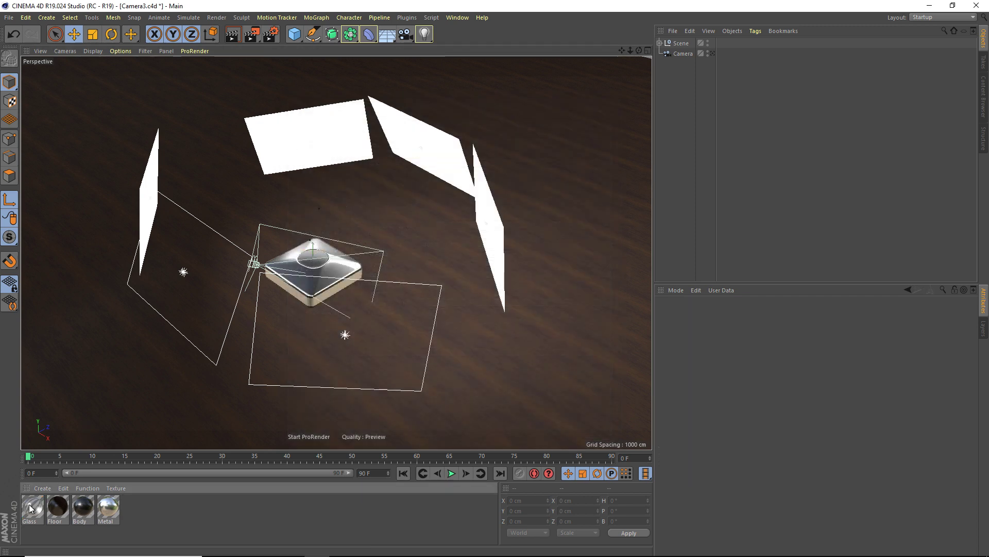
{"action": "left_click_drag", "start_coordinate": [639, 50], "coordinate": [606, 52]}
{"action": "left_click_drag", "start_coordinate": [396, 34], "coordinate": [433, 51]}
{"action": "scroll", "coordinate": [506, 100], "scroll_direction": "down", "scroll_amount": 6}
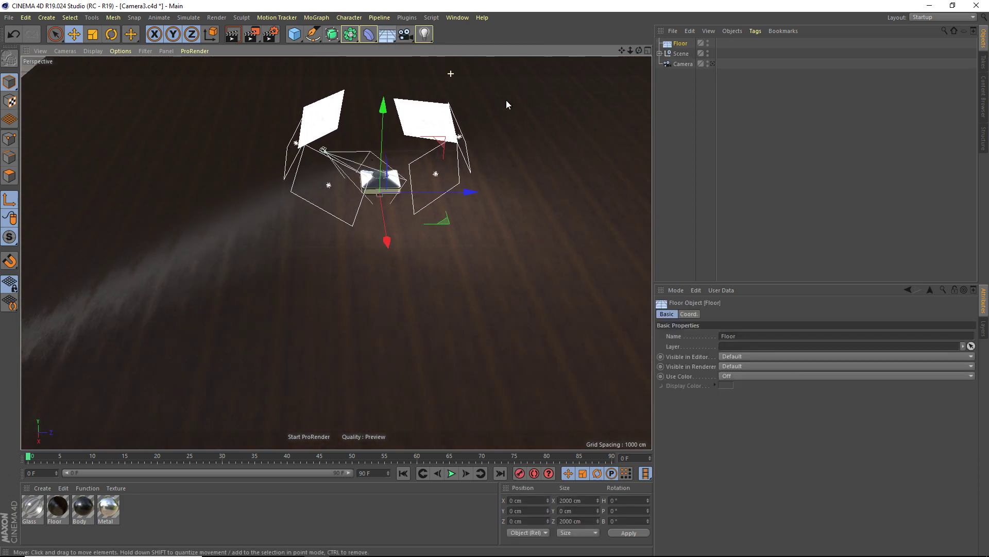
{"action": "left_click_drag", "start_coordinate": [623, 51], "coordinate": [566, 88]}
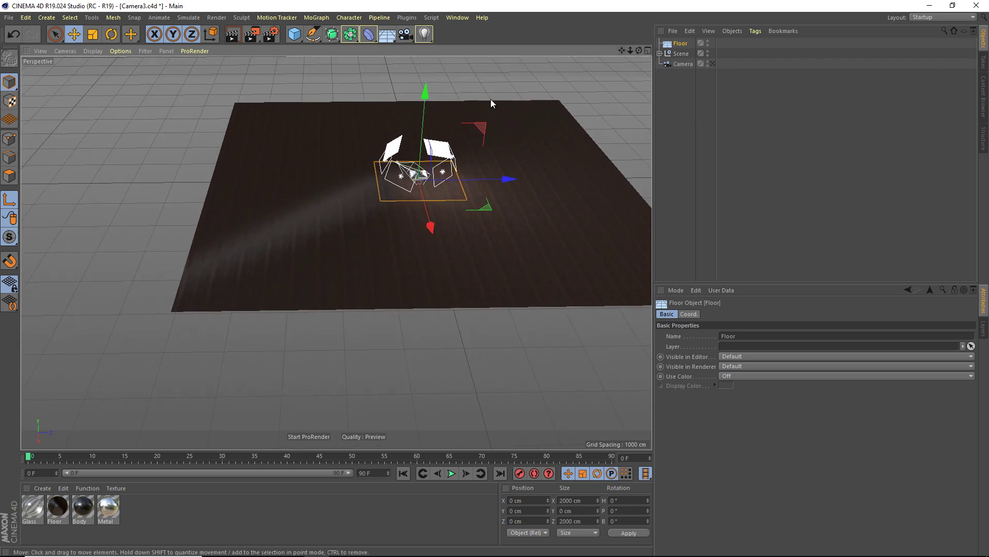
{"action": "left_click_drag", "start_coordinate": [424, 112], "coordinate": [435, 93]}
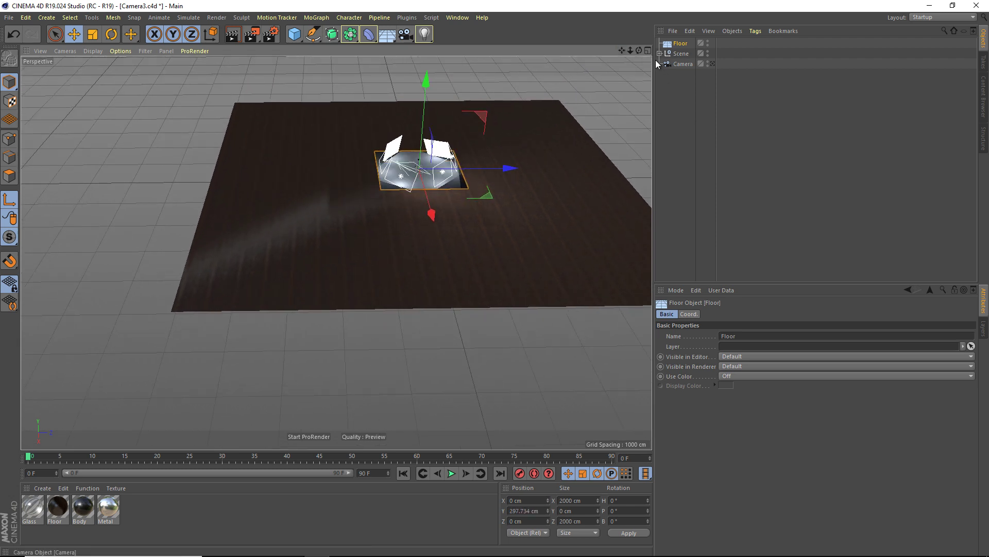
{"action": "left_click_drag", "start_coordinate": [639, 50], "coordinate": [678, 43]}
{"action": "left_click_drag", "start_coordinate": [252, 35], "coordinate": [326, 289]}
{"action": "left_click_drag", "start_coordinate": [621, 50], "coordinate": [410, 254]}
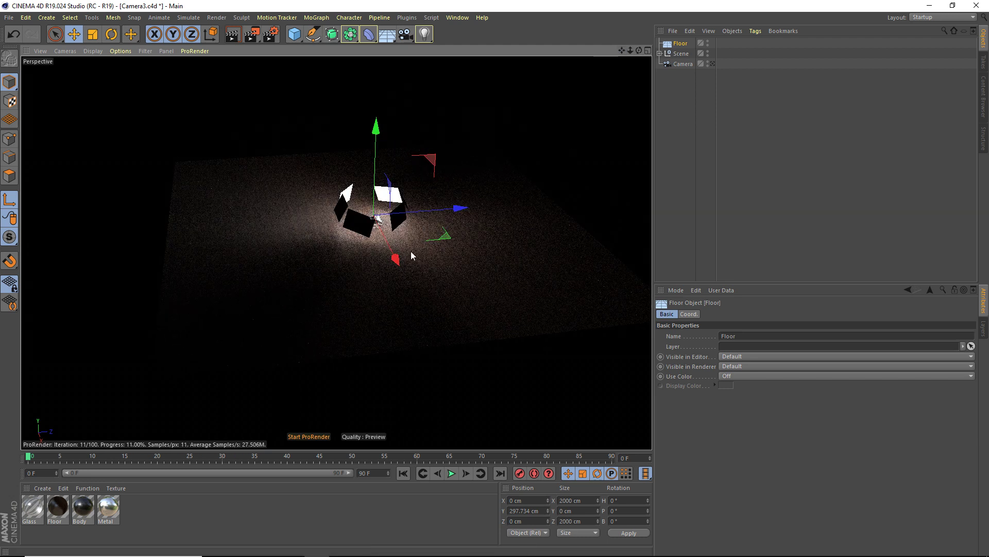
Create PBR material Mat, apply it to Floor, preview with ProRender, then delete Floor
{"action": "double_click", "coordinate": [152, 510]}
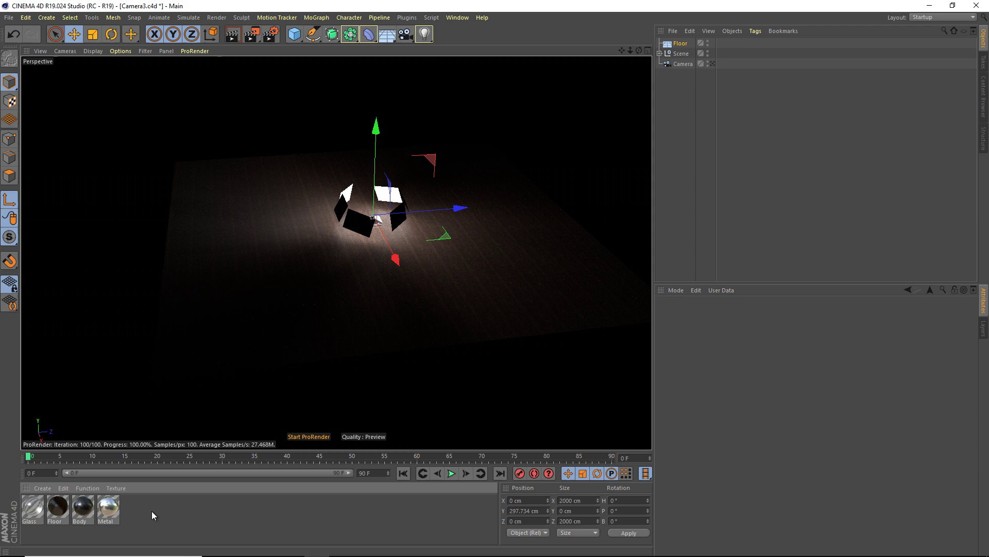
{"action": "key", "text": "Delete"}
{"action": "left_click", "coordinate": [39, 489]}
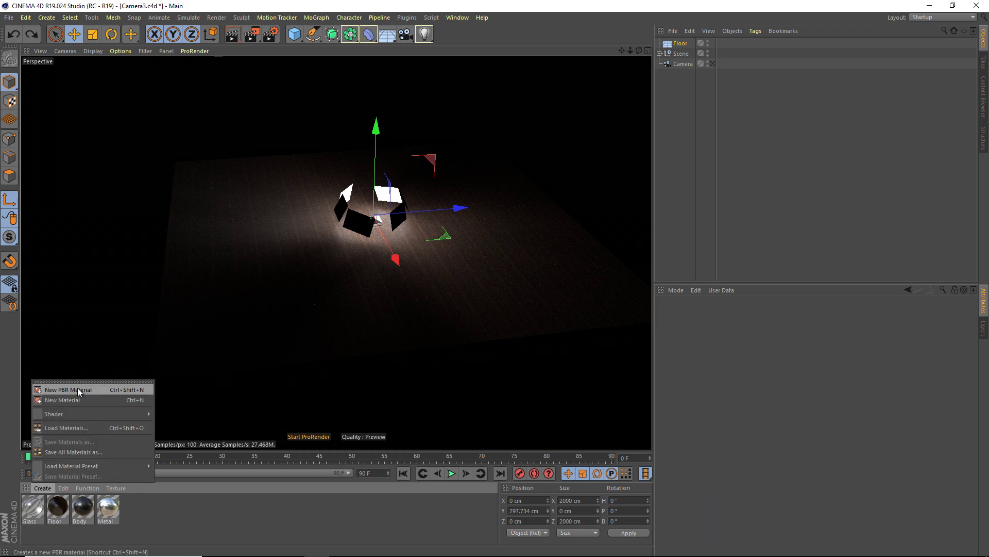
{"action": "left_click", "coordinate": [78, 389]}
{"action": "left_click_drag", "start_coordinate": [35, 511], "coordinate": [679, 44]}
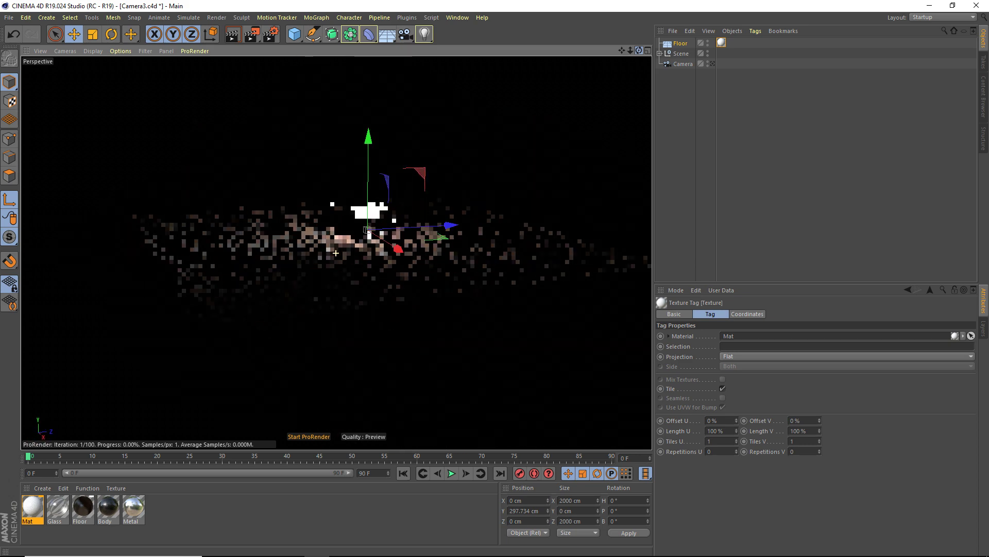
{"action": "left_click_drag", "start_coordinate": [253, 36], "coordinate": [313, 290]}
{"action": "left_click", "coordinate": [680, 45]}
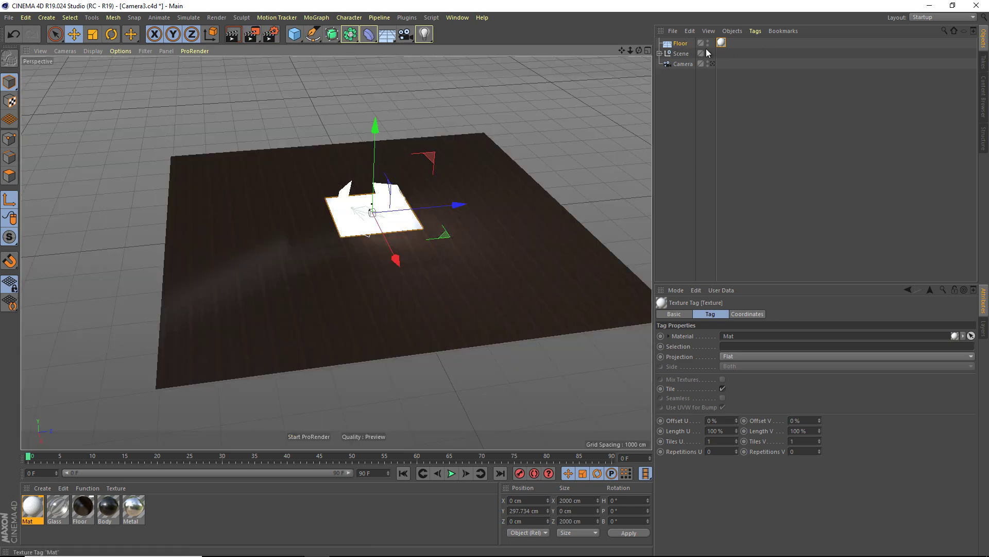
{"action": "key", "text": "Delete"}
Add a PBR Light, raise it high above the chrome box, then delete it
{"action": "left_click_drag", "start_coordinate": [424, 34], "coordinate": [531, 103]}
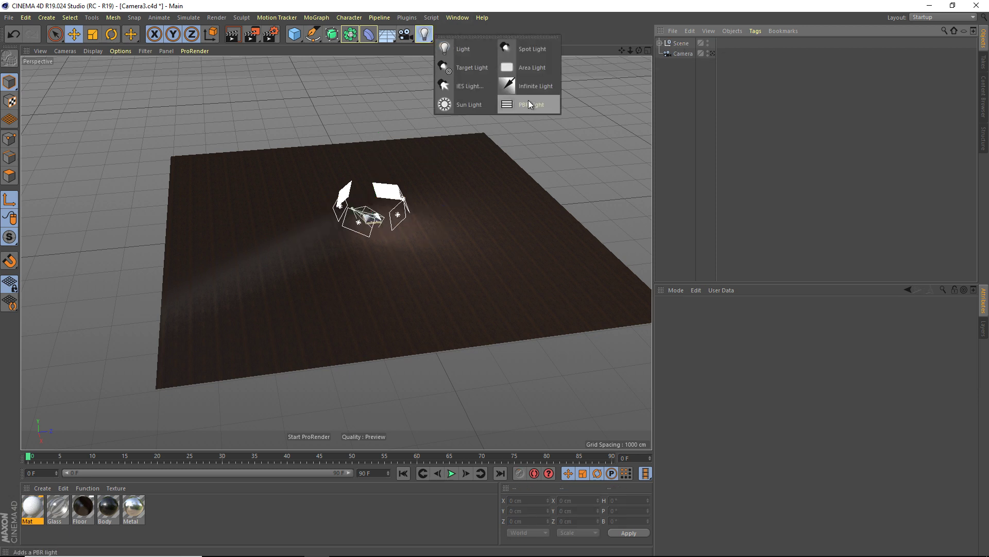
{"action": "left_click_drag", "start_coordinate": [535, 103], "coordinate": [536, 102]}
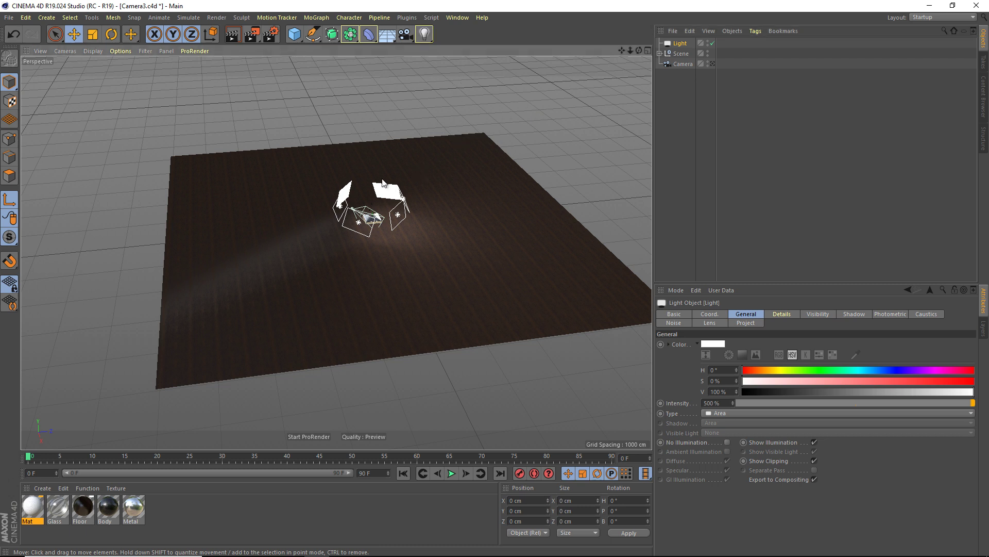
{"action": "scroll", "coordinate": [454, 100], "scroll_direction": "up", "scroll_amount": 1}
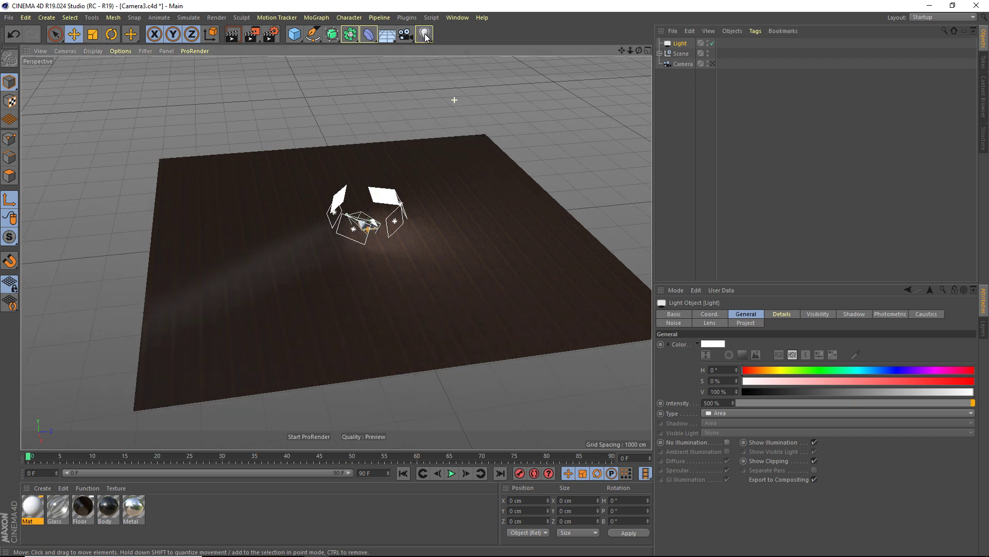
{"action": "left_click", "coordinate": [426, 35]}
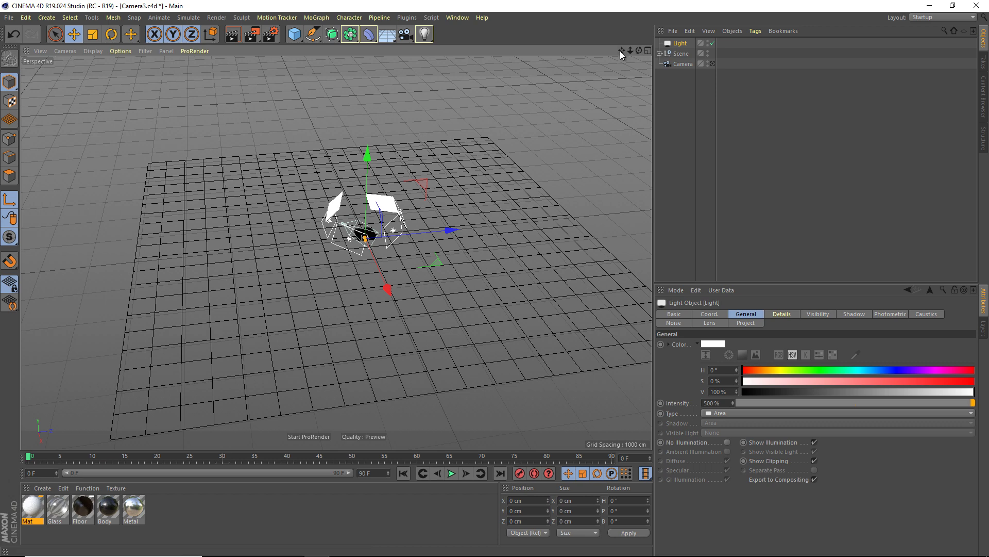
{"action": "left_click_drag", "start_coordinate": [639, 51], "coordinate": [637, 75]}
{"action": "scroll", "coordinate": [378, 200], "scroll_direction": "up", "scroll_amount": 6}
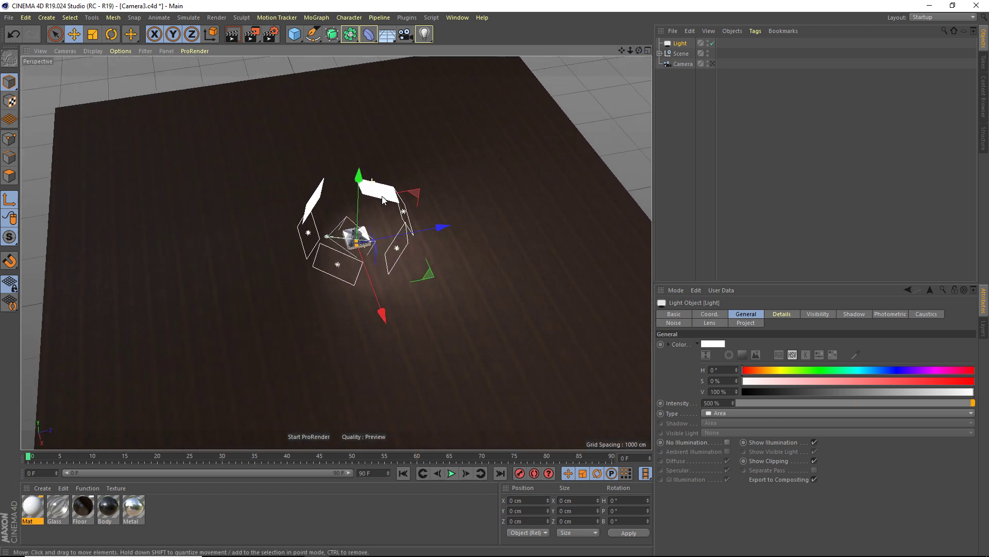
{"action": "left_click_drag", "start_coordinate": [354, 200], "coordinate": [355, 130]}
{"action": "scroll", "coordinate": [386, 130], "scroll_direction": "up", "scroll_amount": 5}
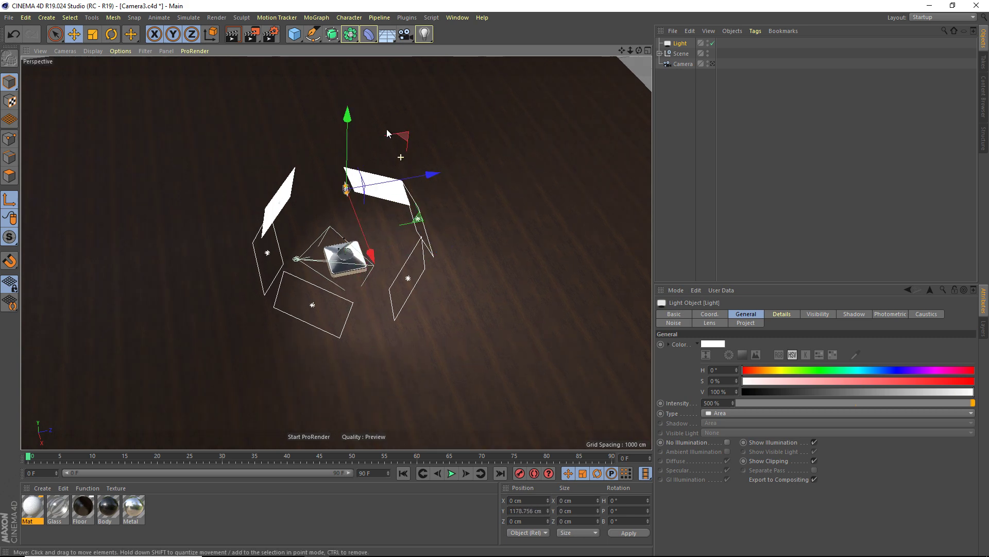
{"action": "left_click_drag", "start_coordinate": [639, 51], "coordinate": [593, 55]}
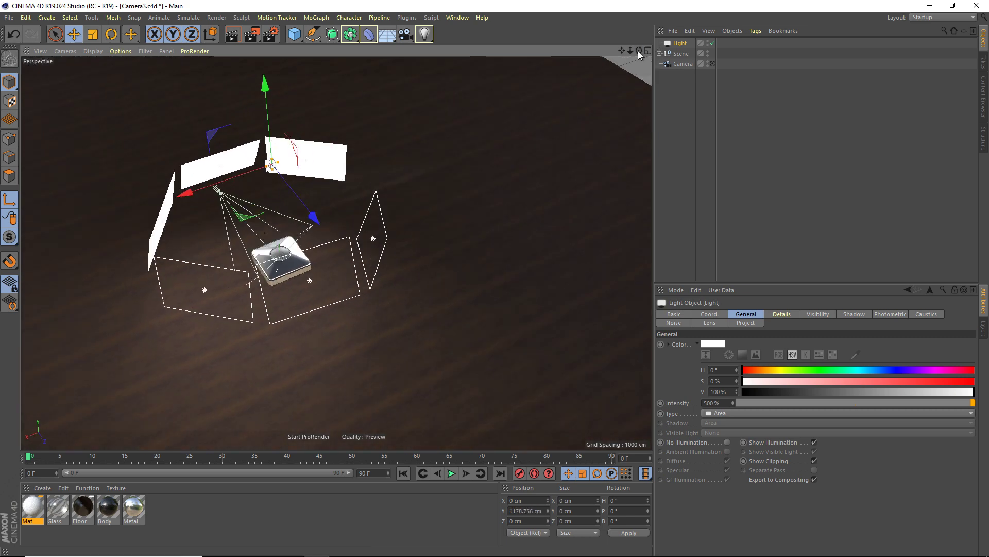
{"action": "key", "text": "Delete"}
Add a PBR area light and raise it to 690.526 cm on Y
{"action": "left_click", "coordinate": [427, 33]}
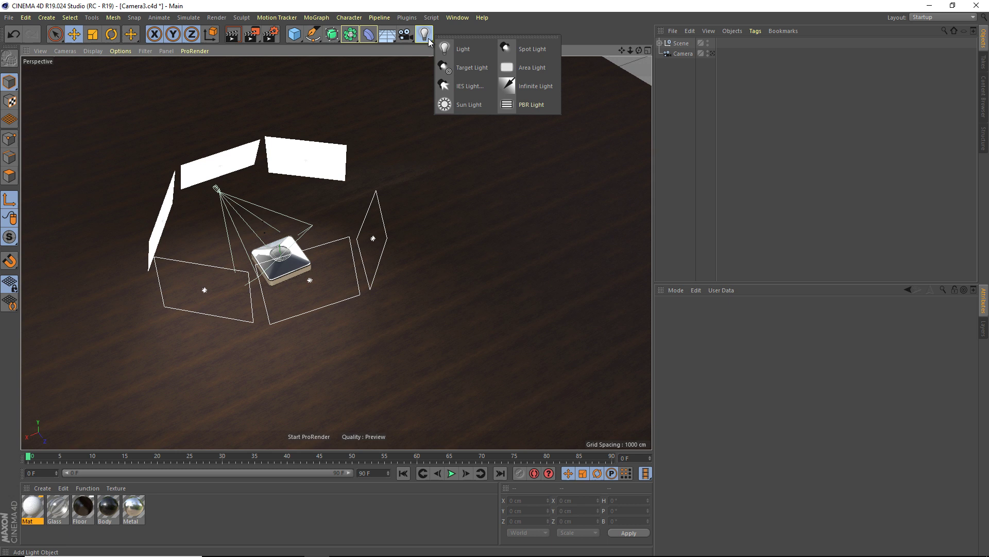
{"action": "left_click", "coordinate": [528, 68]}
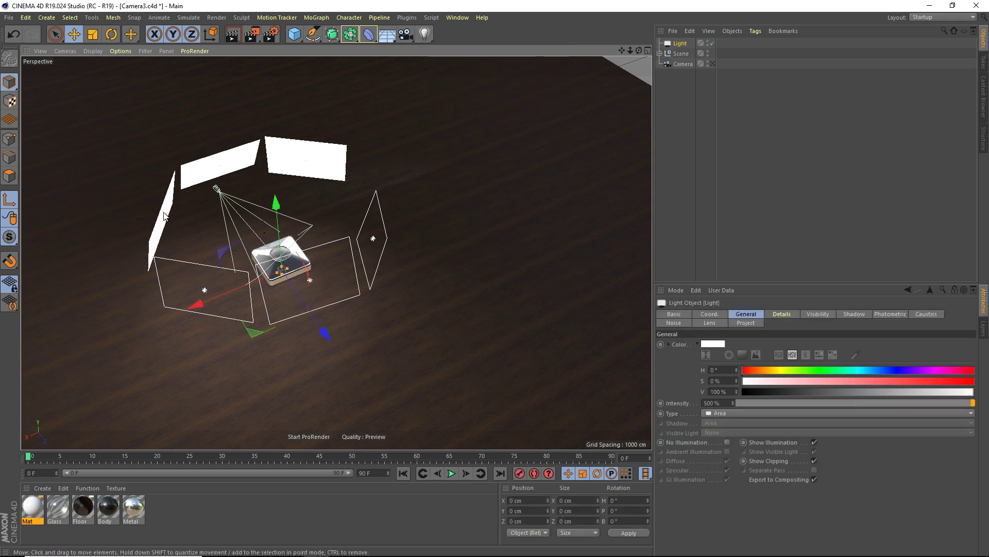
{"action": "left_click_drag", "start_coordinate": [277, 202], "coordinate": [277, 146]}
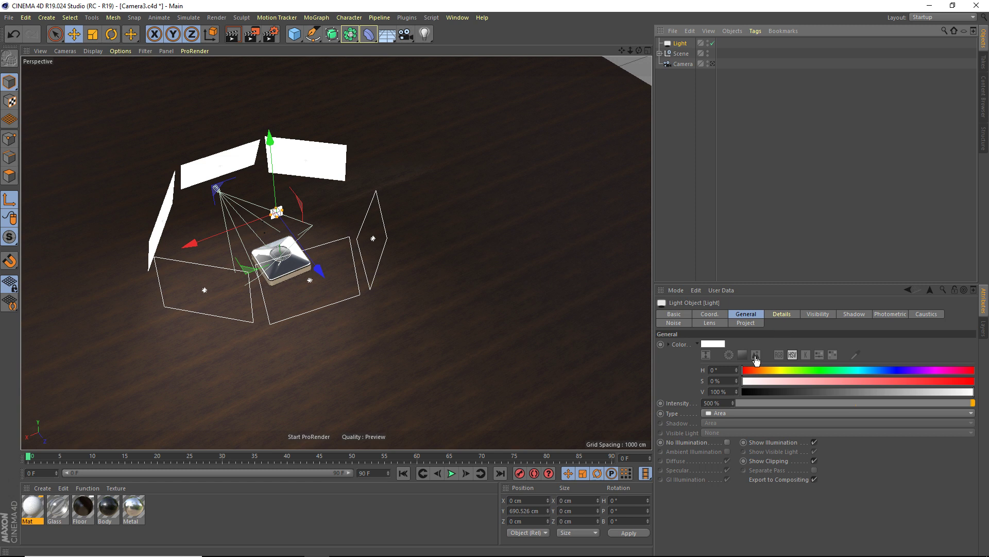
Browse the light's Attributes tabs, ending on its Details settings
{"action": "left_click", "coordinate": [777, 317]}
{"action": "left_click", "coordinate": [818, 316]}
{"action": "left_click", "coordinate": [857, 315]}
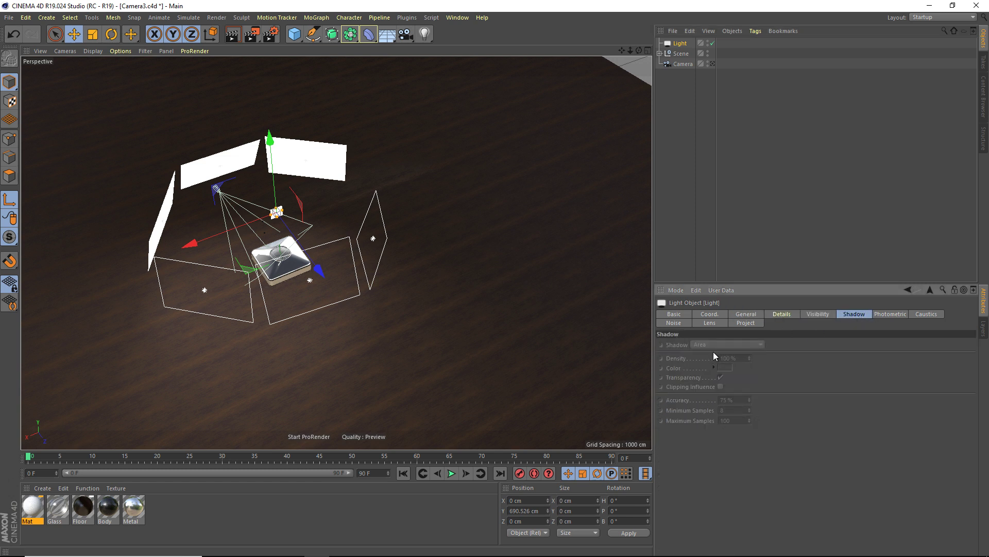
{"action": "left_click", "coordinate": [888, 317]}
{"action": "left_click", "coordinate": [746, 325]}
{"action": "left_click", "coordinate": [713, 324]}
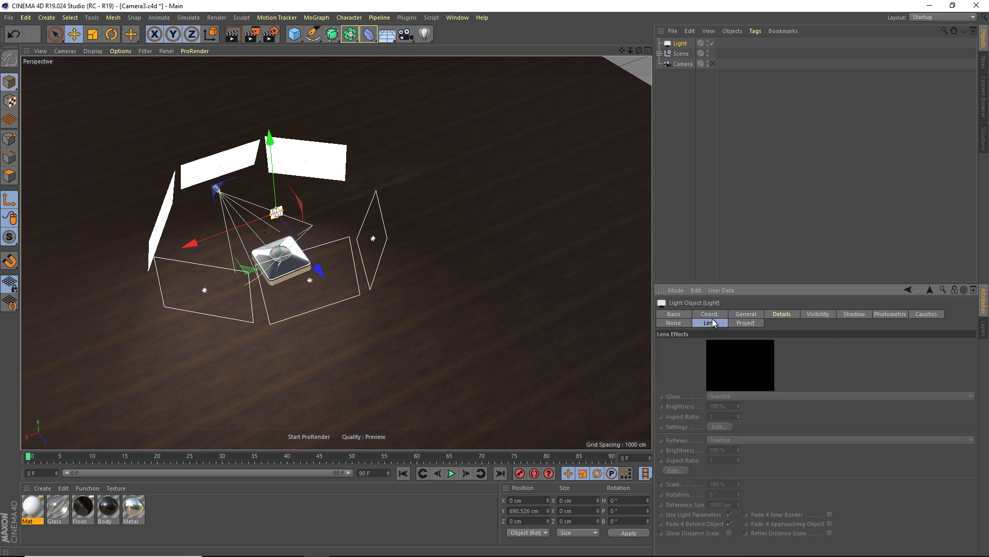
{"action": "left_click", "coordinate": [681, 323]}
{"action": "left_click", "coordinate": [712, 315]}
{"action": "left_click", "coordinate": [740, 314]}
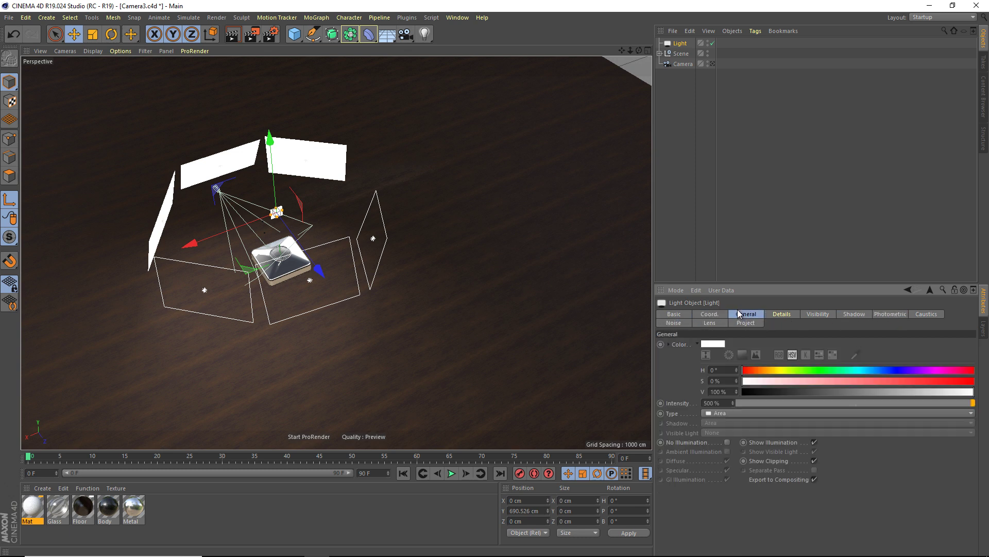
{"action": "left_click", "coordinate": [792, 319]}
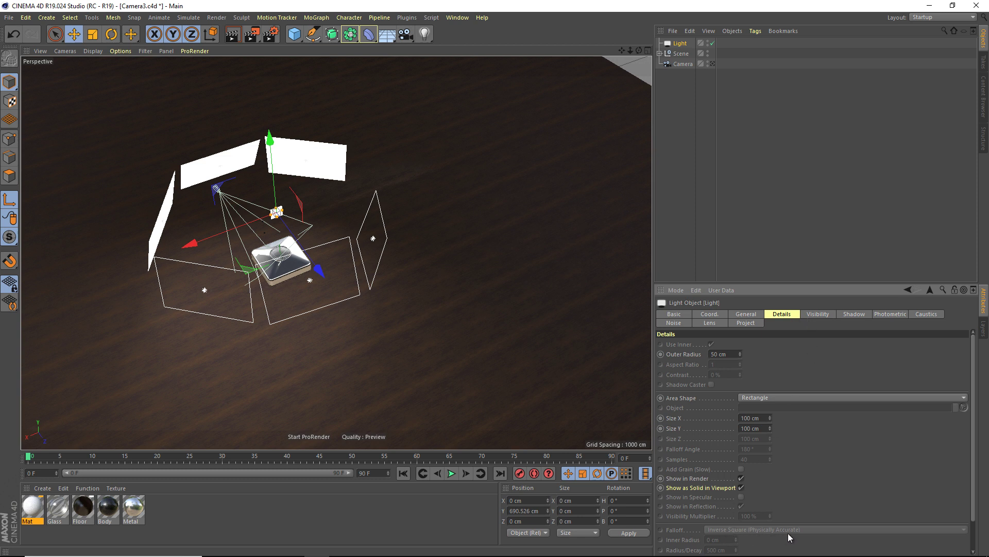
Move the light to 994.741 cm on Y and 1530.098 cm on Z, then lower it near the floor
{"action": "left_click_drag", "start_coordinate": [272, 165], "coordinate": [268, 133]}
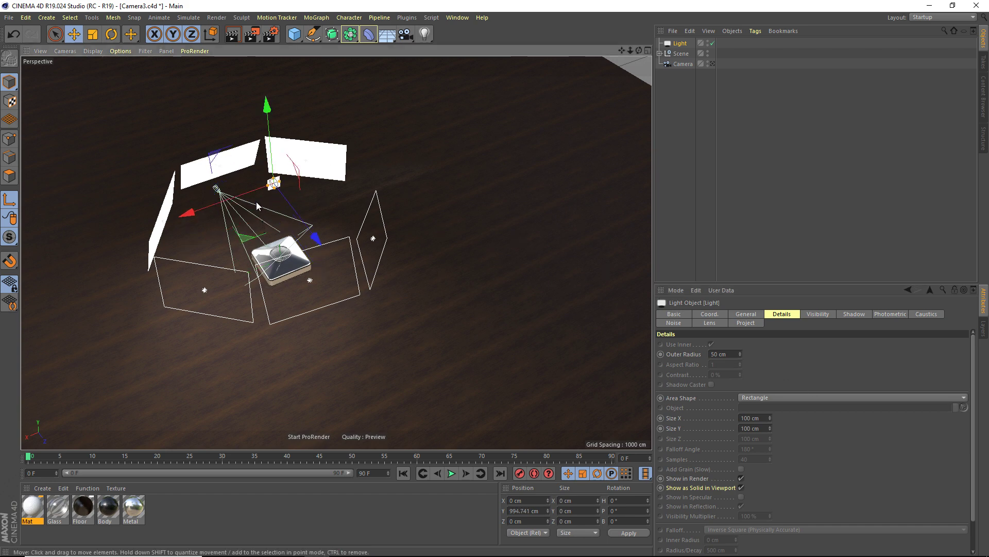
{"action": "scroll", "coordinate": [284, 177], "scroll_direction": "up", "scroll_amount": 2}
{"action": "left_click_drag", "start_coordinate": [327, 232], "coordinate": [495, 443]}
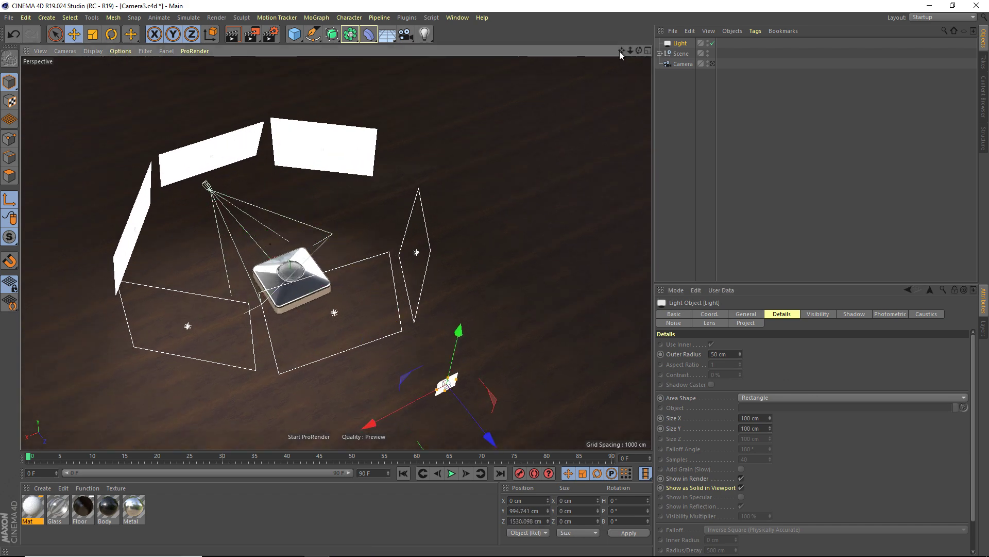
{"action": "left_click_drag", "start_coordinate": [621, 50], "coordinate": [628, 2]}
{"action": "left_click_drag", "start_coordinate": [379, 94], "coordinate": [367, 231]}
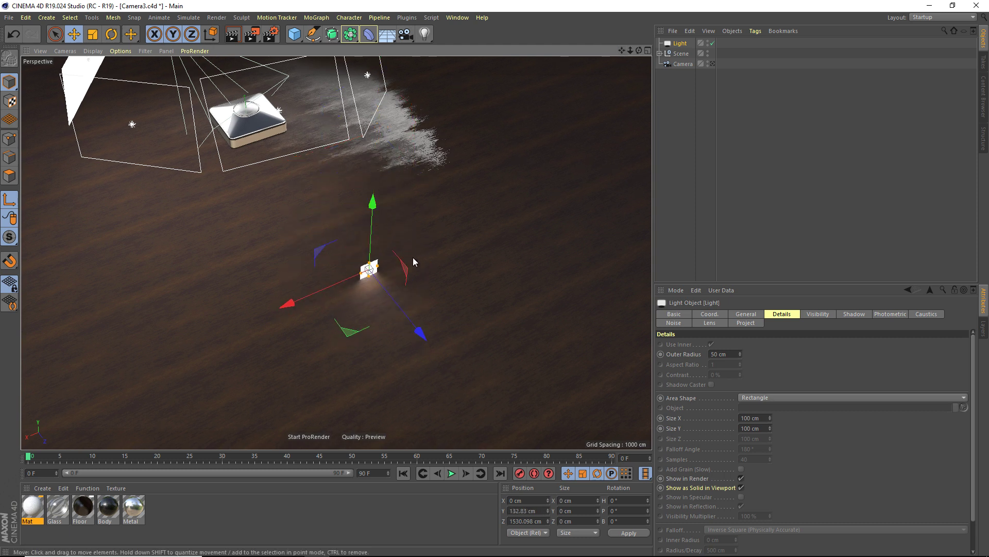
Stretch the light into a large upright panel, fine-tune its height, then delete it
{"action": "left_click_drag", "start_coordinate": [378, 266], "coordinate": [472, 225]}
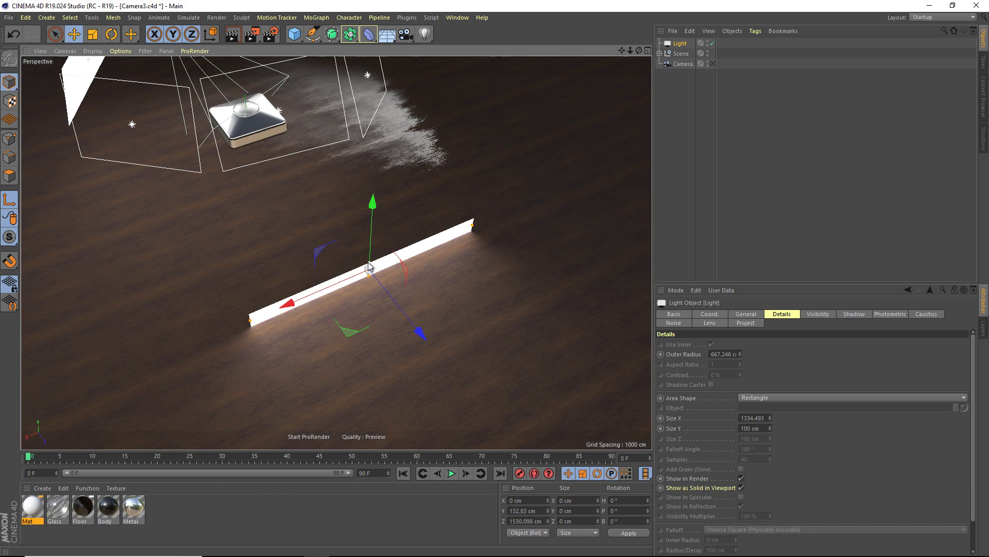
{"action": "left_click_drag", "start_coordinate": [370, 263], "coordinate": [352, 149]}
{"action": "left_click_drag", "start_coordinate": [372, 201], "coordinate": [378, 92]}
{"action": "scroll", "coordinate": [413, 137], "scroll_direction": "down", "scroll_amount": 3}
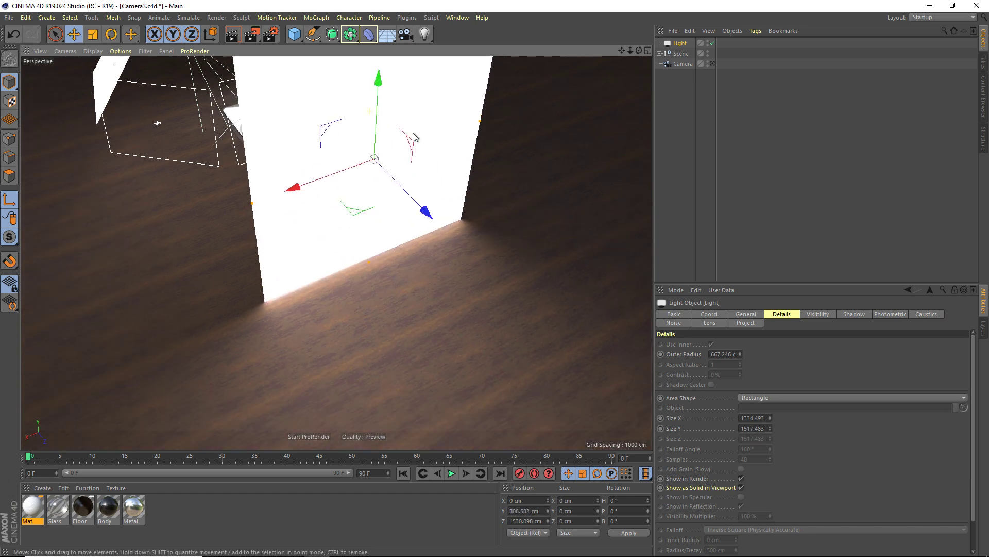
{"action": "left_click_drag", "start_coordinate": [631, 51], "coordinate": [593, 60]}
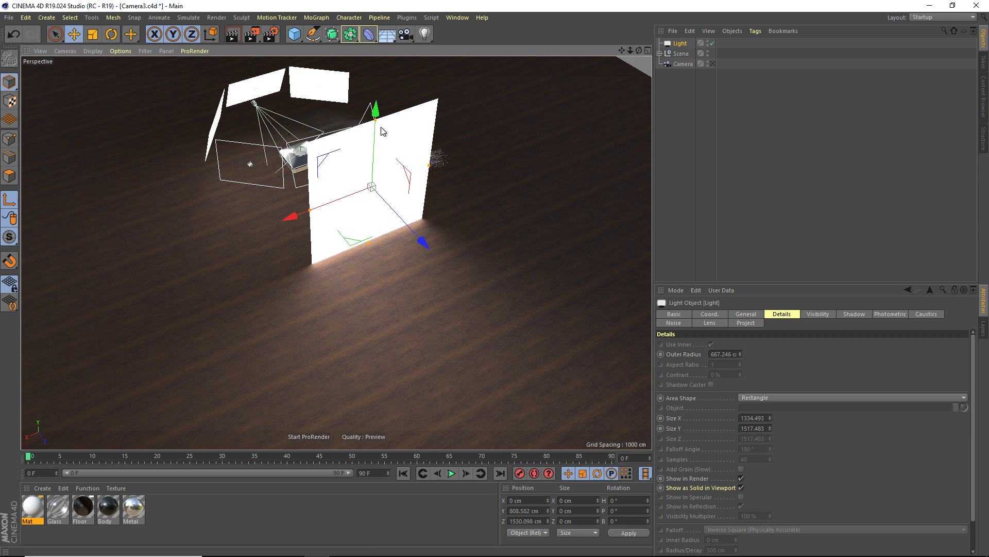
{"action": "mouse_move", "coordinate": [375, 137]}
{"action": "left_mouse_down"}
{"action": "mouse_move", "coordinate": [364, 200]}
{"action": "mouse_move", "coordinate": [372, 143]}
{"action": "left_mouse_up"}
{"action": "key", "text": "Delete"}
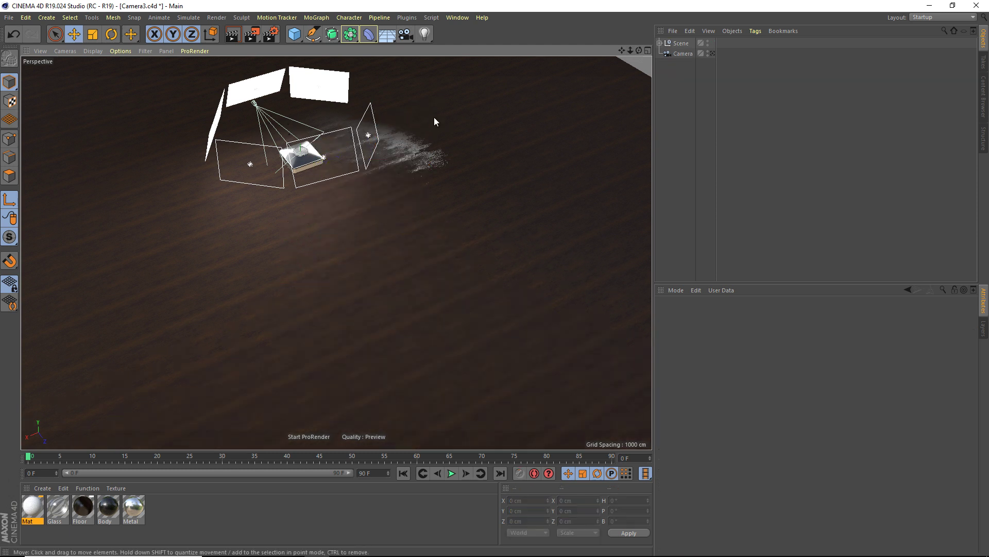
Glance at the render settings, then stop the ProRender preview in the viewport
{"action": "scroll", "coordinate": [278, 91], "scroll_direction": "up", "scroll_amount": 4}
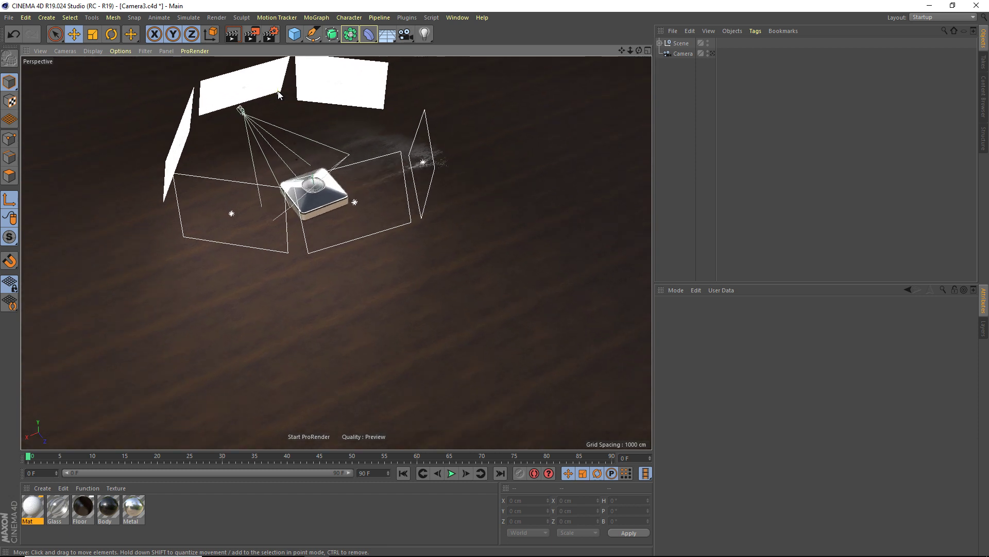
{"action": "left_click", "coordinate": [425, 35]}
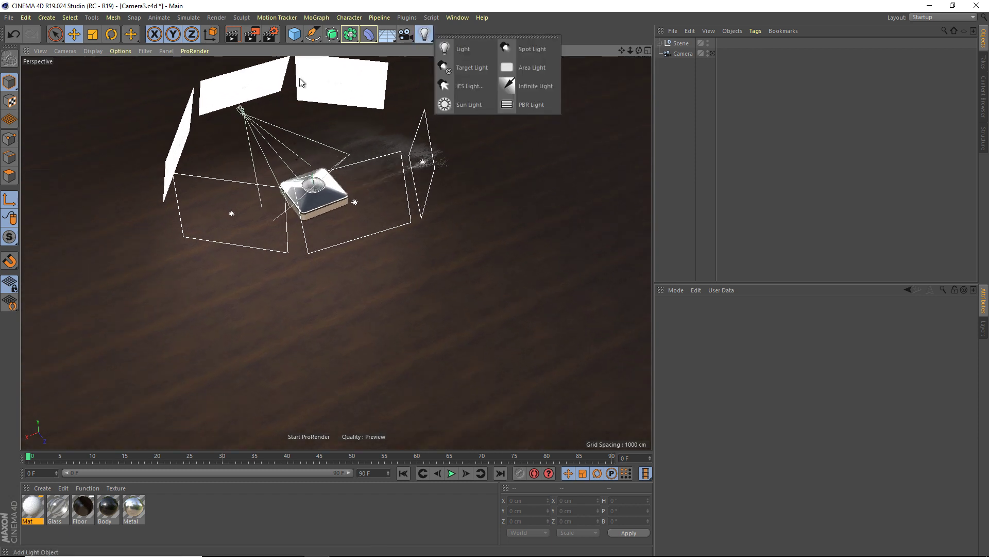
{"action": "left_click", "coordinate": [271, 35]}
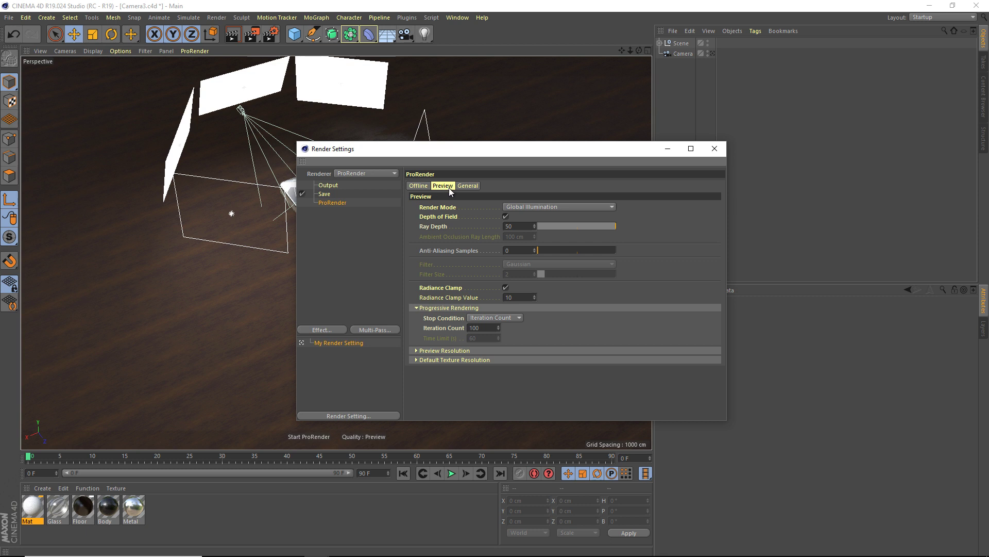
{"action": "left_click", "coordinate": [724, 150]}
{"action": "left_click_drag", "start_coordinate": [252, 36], "coordinate": [211, 160]}
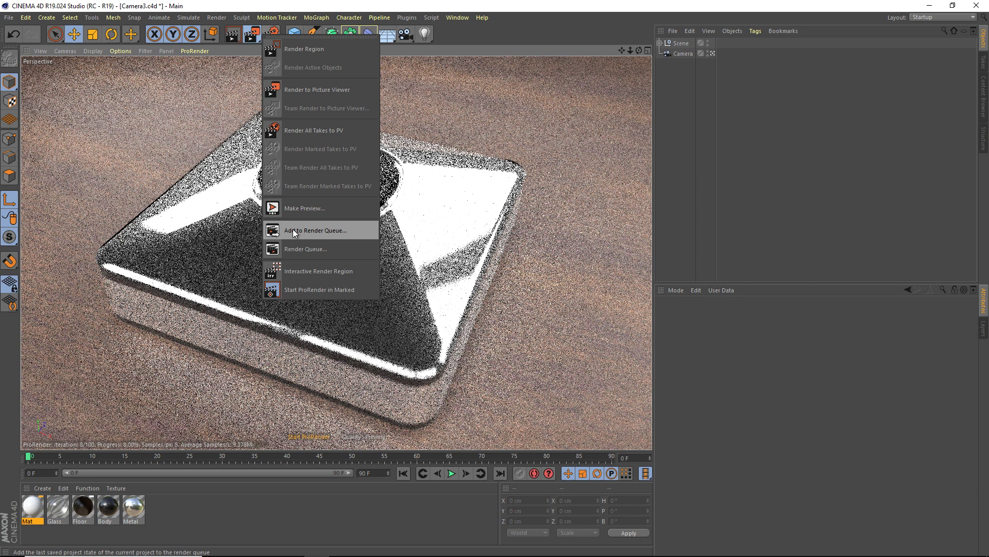
{"action": "left_click", "coordinate": [293, 272]}
Reopen Render Settings, compare ProRender's Offline and Preview tabs, and show Preview's render modes
{"action": "left_click", "coordinate": [269, 35]}
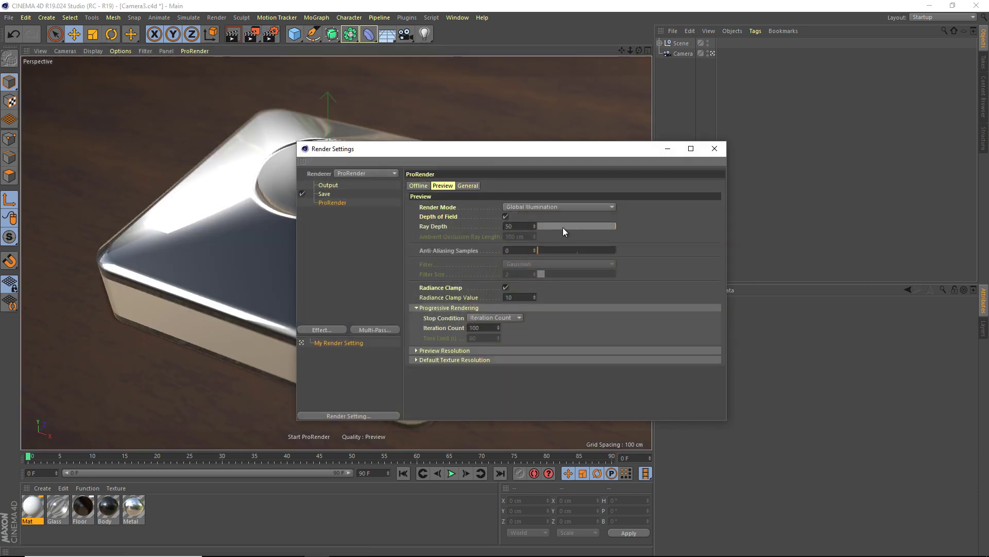
{"action": "left_click", "coordinate": [420, 186]}
{"action": "left_click", "coordinate": [443, 186]}
{"action": "left_click", "coordinate": [421, 186]}
{"action": "left_click", "coordinate": [444, 186]}
{"action": "left_click", "coordinate": [420, 186]}
{"action": "left_click", "coordinate": [440, 185]}
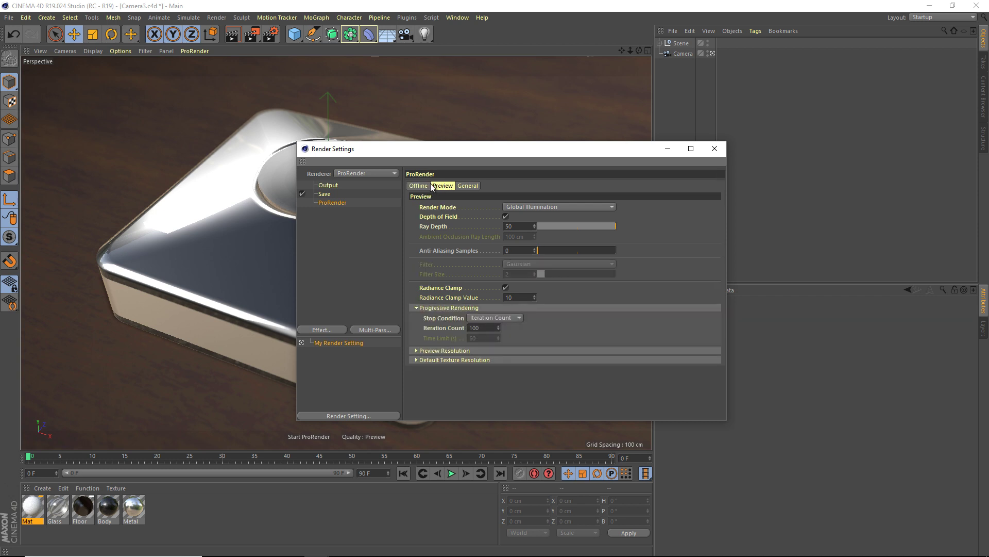
{"action": "left_click", "coordinate": [421, 185]}
{"action": "left_click", "coordinate": [442, 185]}
{"action": "left_click", "coordinate": [531, 206]}
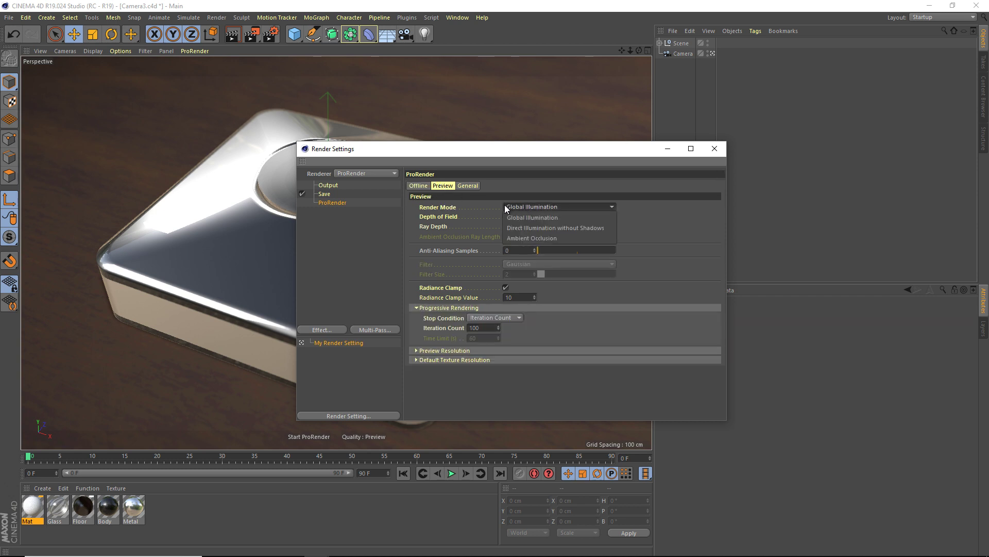
Set the preview Render Mode to Ambient Occlusion and start ProRender in the viewport
{"action": "left_click", "coordinate": [568, 238]}
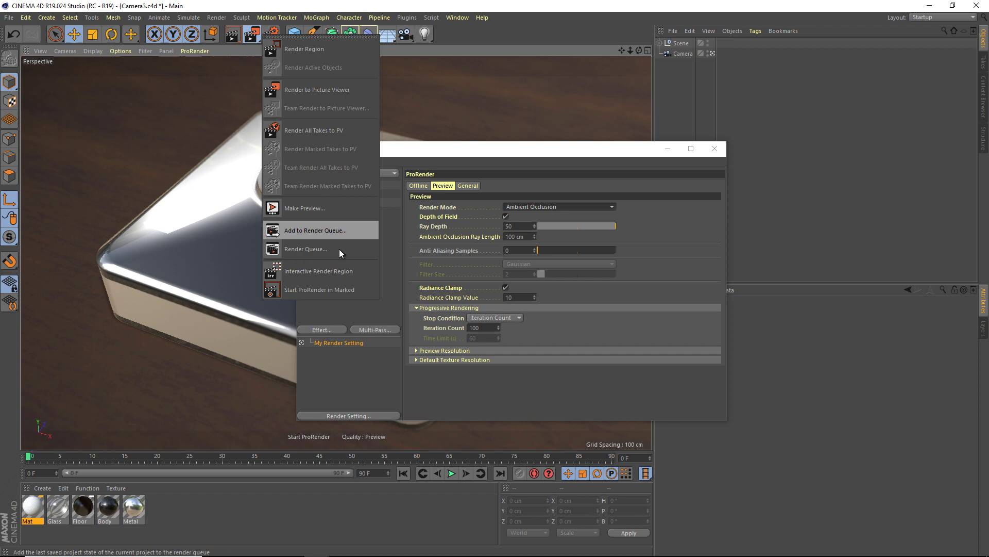
{"action": "left_click", "coordinate": [338, 284]}
{"action": "left_click_drag", "start_coordinate": [450, 155], "coordinate": [508, 155]}
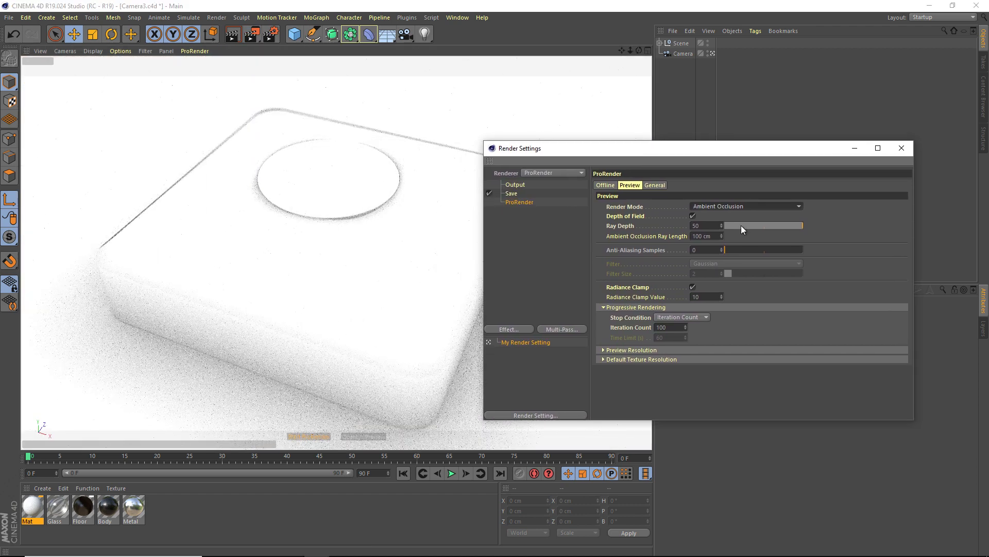
Try Direct Illumination without shadows, then switch the preview back to Global Illumination
{"action": "left_click", "coordinate": [735, 205]}
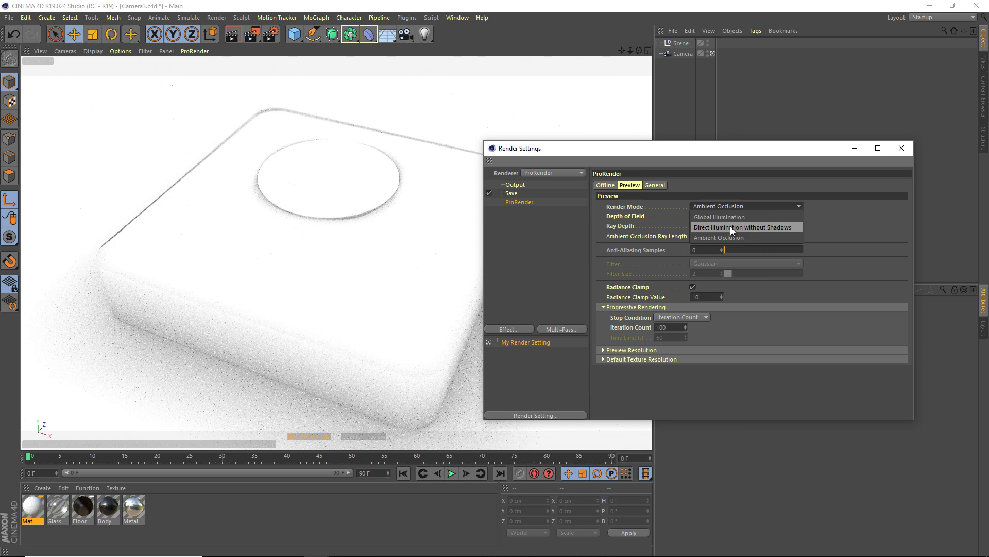
{"action": "left_click", "coordinate": [730, 226]}
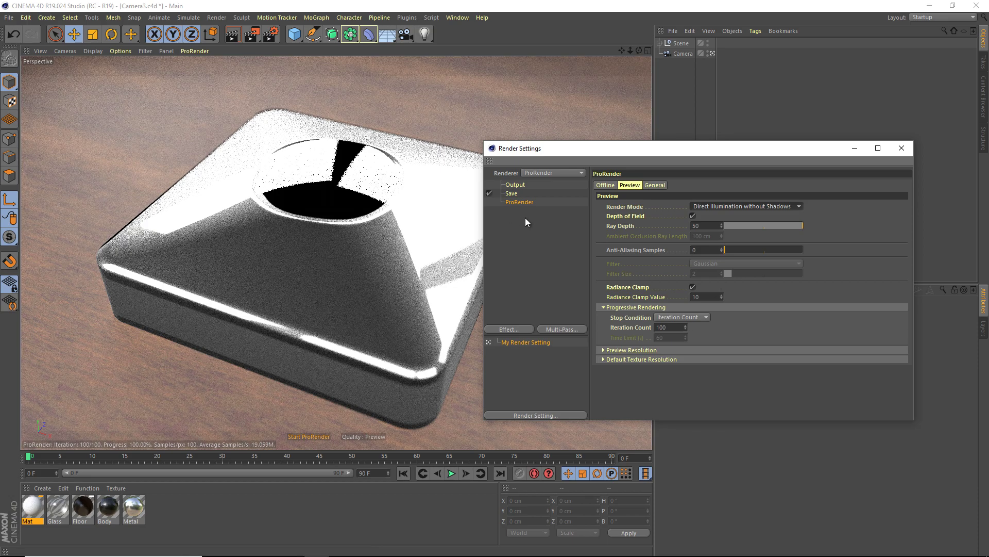
{"action": "left_click", "coordinate": [741, 205]}
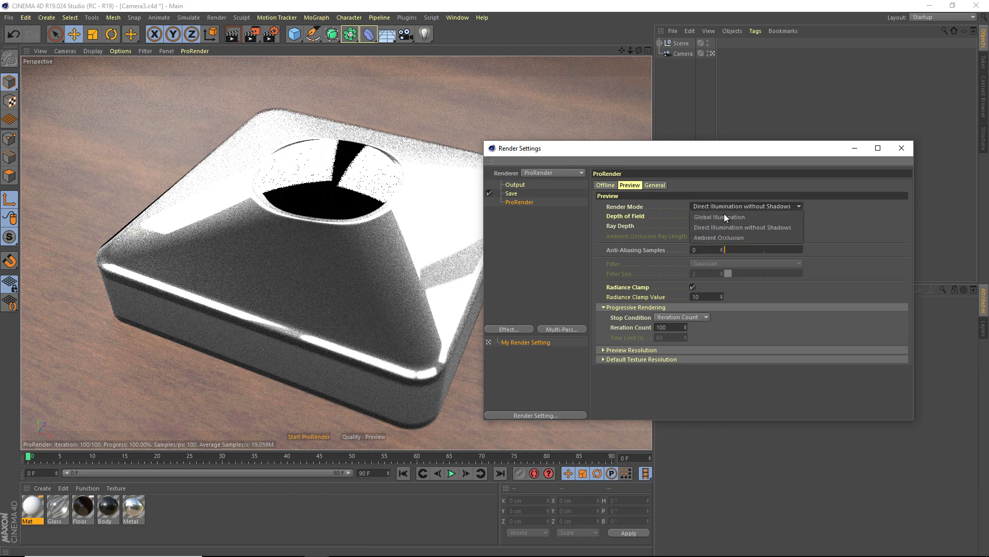
{"action": "left_click", "coordinate": [722, 215]}
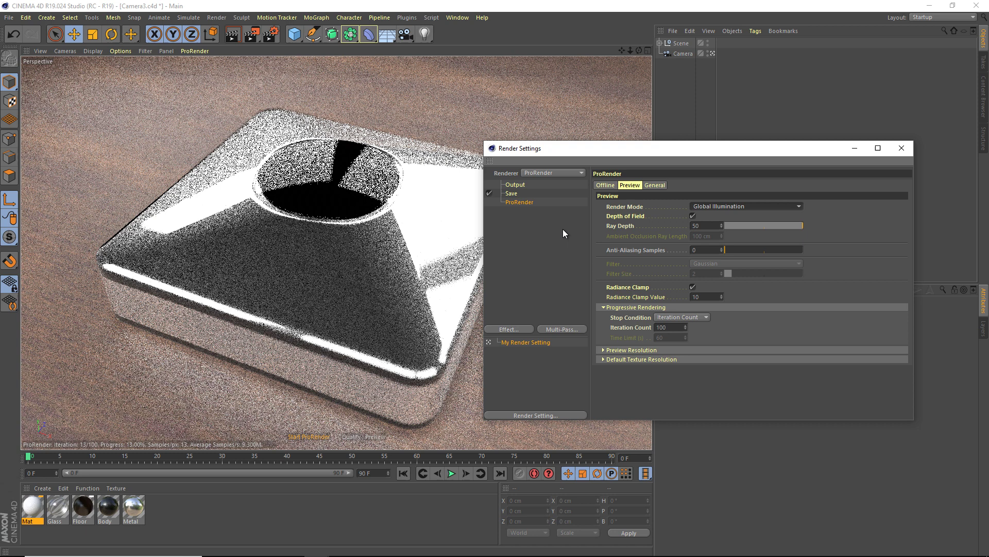
{"action": "left_click_drag", "start_coordinate": [252, 34], "coordinate": [301, 287]}
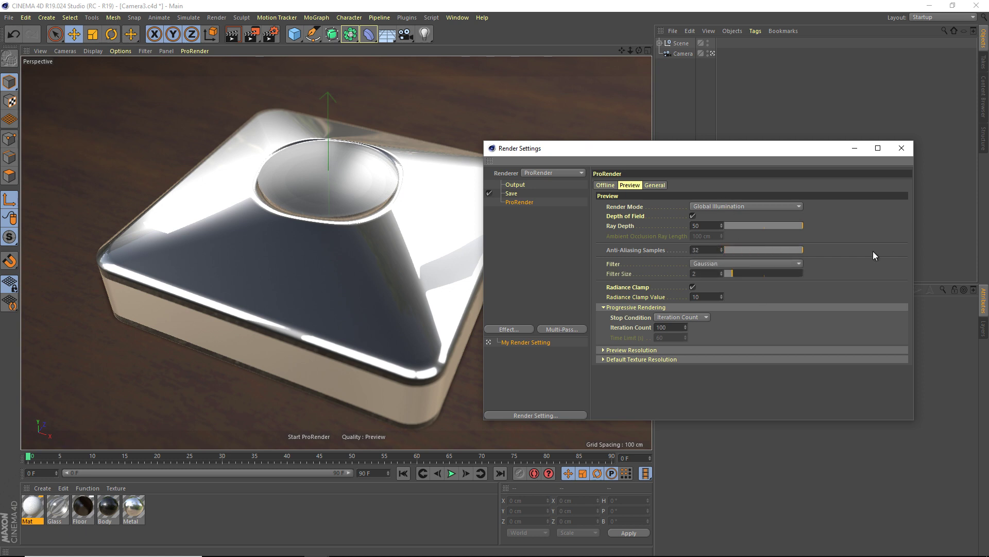
Raise Preview Anti-Aliasing Samples then reset to 0, glancing at Offline before returning to Preview
{"action": "left_click_drag", "start_coordinate": [726, 249], "coordinate": [759, 237]}
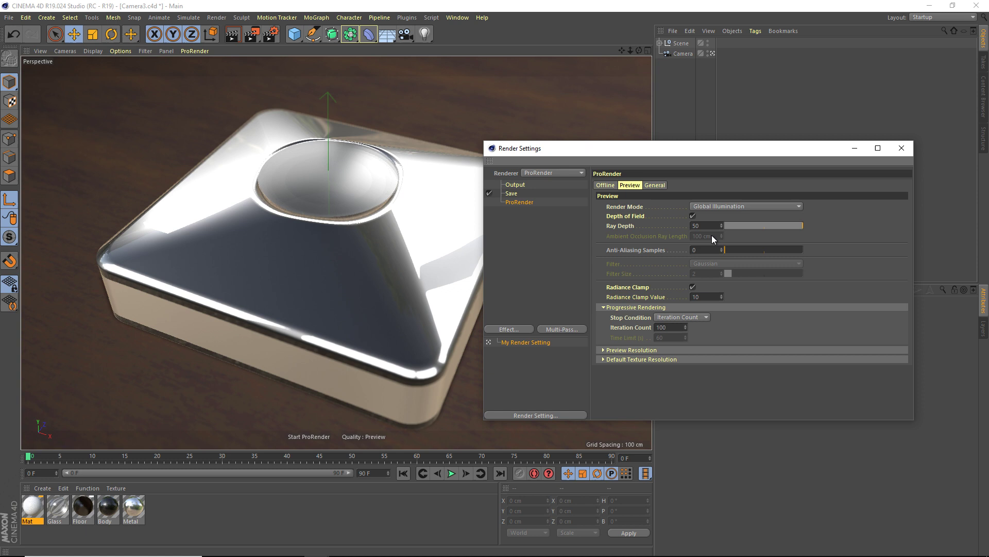
{"action": "left_click", "coordinate": [605, 185]}
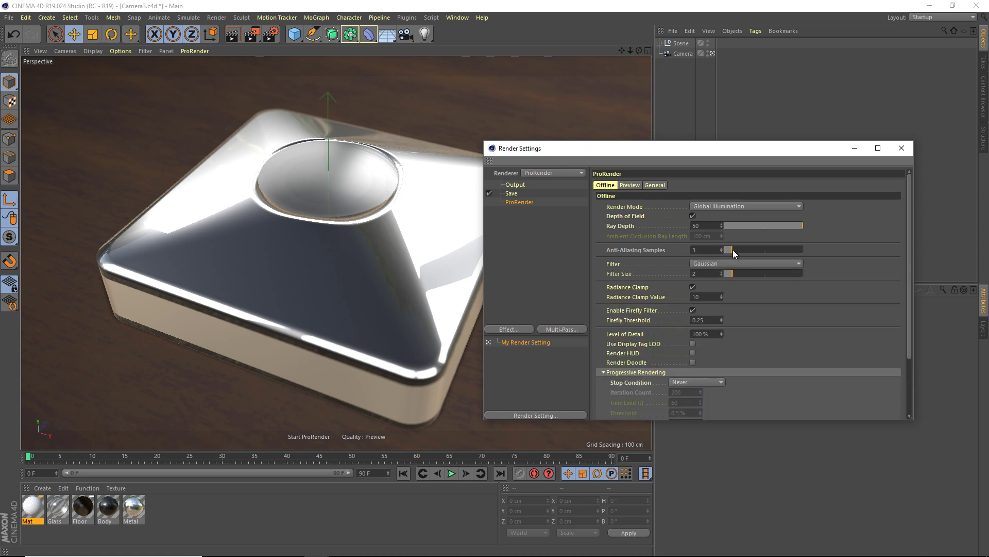
{"action": "left_click", "coordinate": [630, 185]}
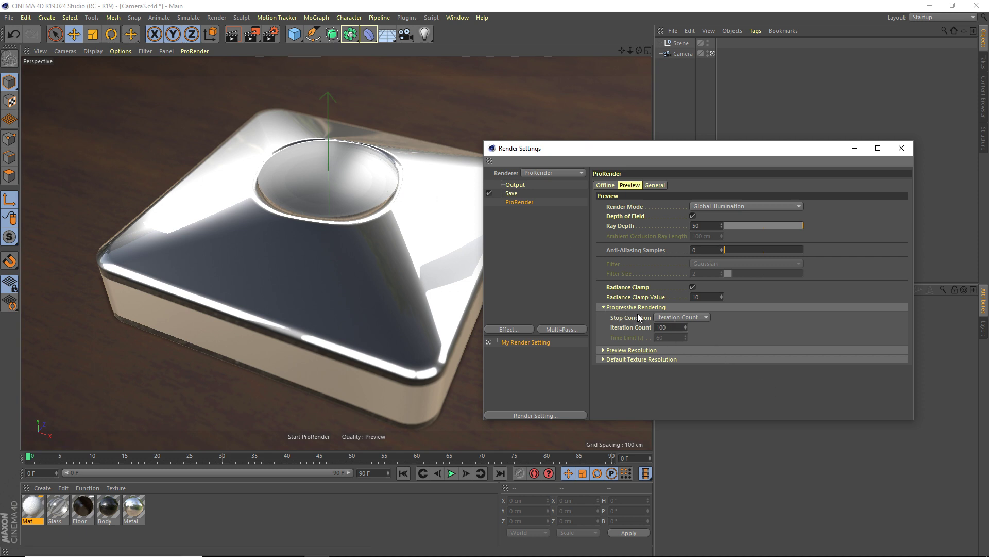
Start ProRender in the marked viewport and set the Iteration Count stop value to 10
{"action": "left_click", "coordinate": [252, 35]}
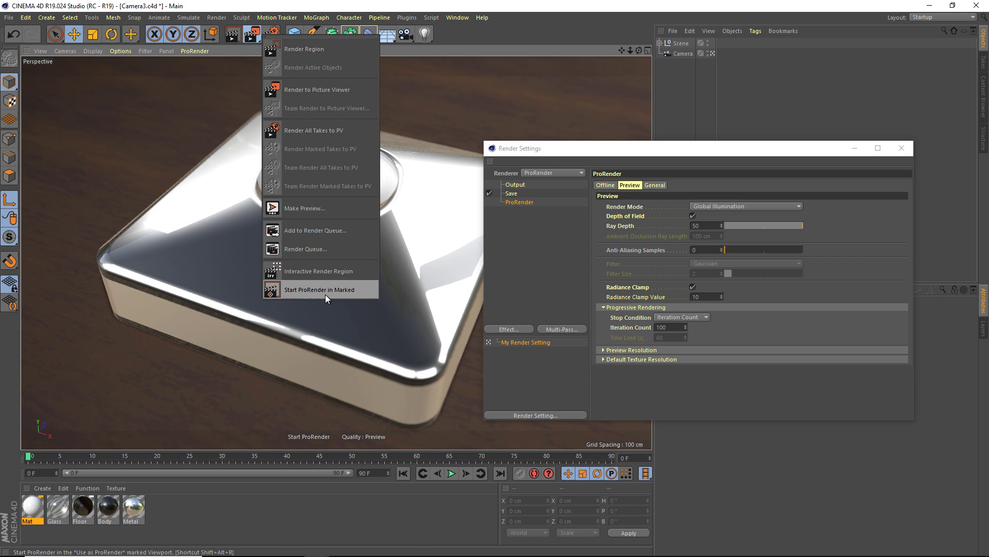
{"action": "left_click", "coordinate": [341, 296]}
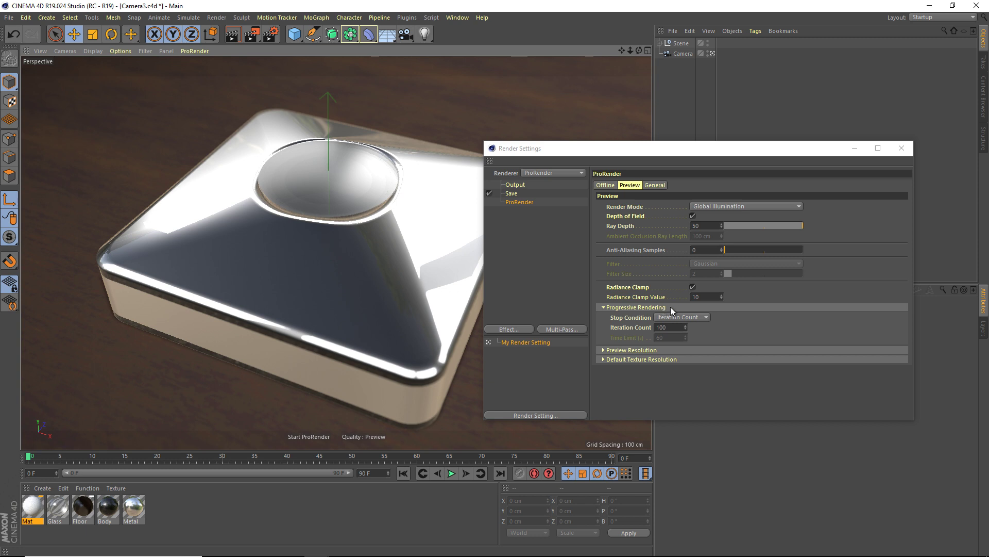
{"action": "left_click", "coordinate": [686, 316]}
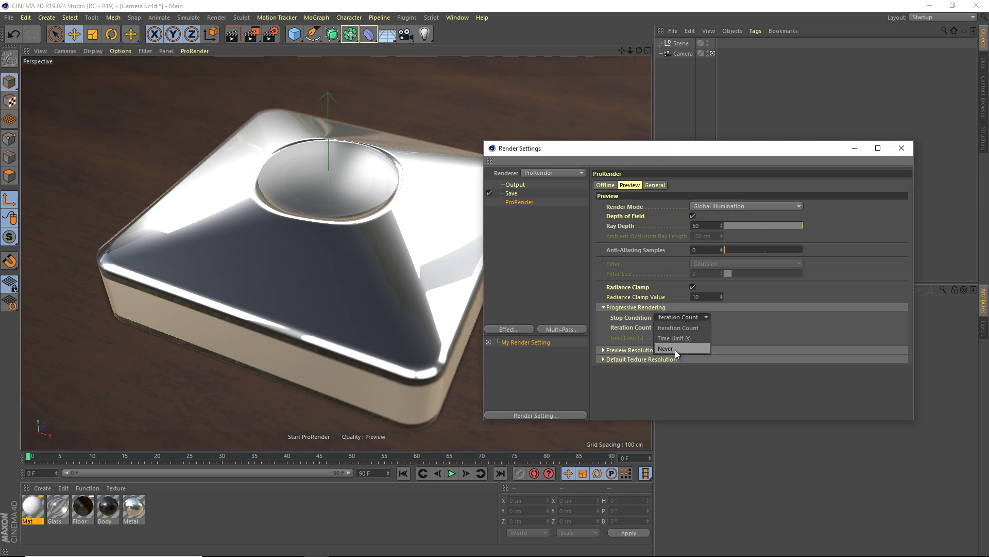
{"action": "left_click", "coordinate": [678, 328]}
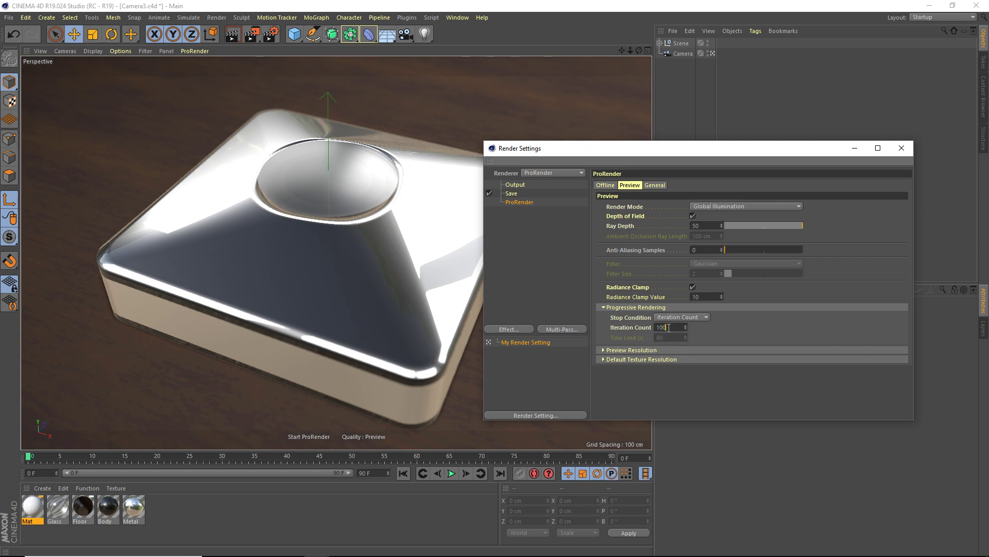
{"action": "left_click_drag", "start_coordinate": [669, 328], "coordinate": [626, 325]}
{"action": "type", "text": "10"}
Restart the preview around the chrome box, try Stop Condition Never, then return to Iteration Count 100
{"action": "left_click_drag", "start_coordinate": [252, 35], "coordinate": [333, 292]}
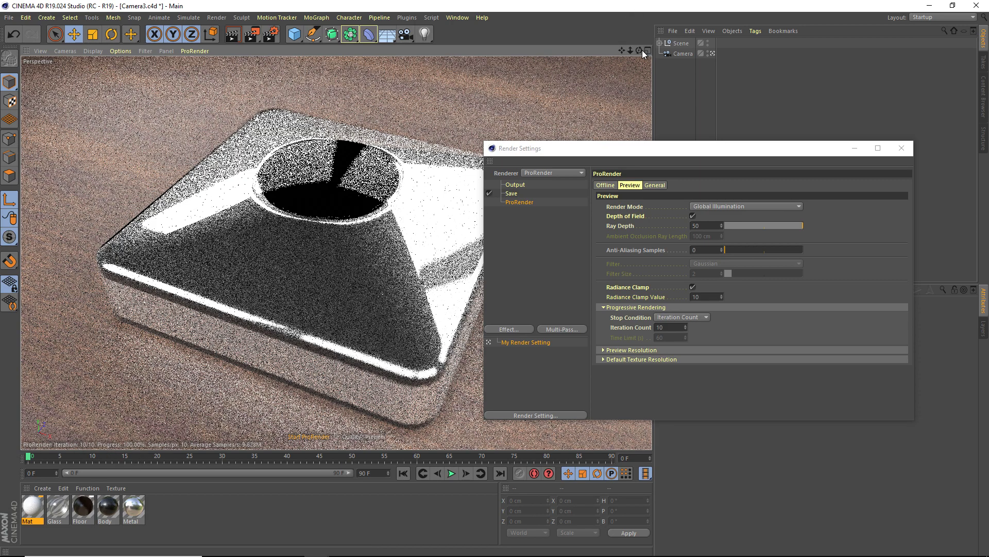
{"action": "left_click_drag", "start_coordinate": [643, 54], "coordinate": [376, 163]}
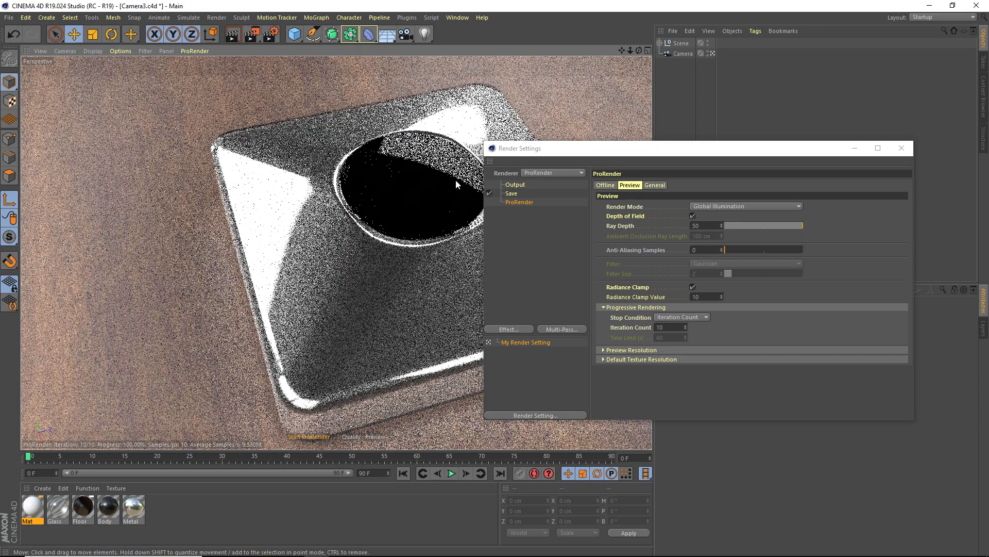
{"action": "left_click_drag", "start_coordinate": [639, 50], "coordinate": [718, 32]}
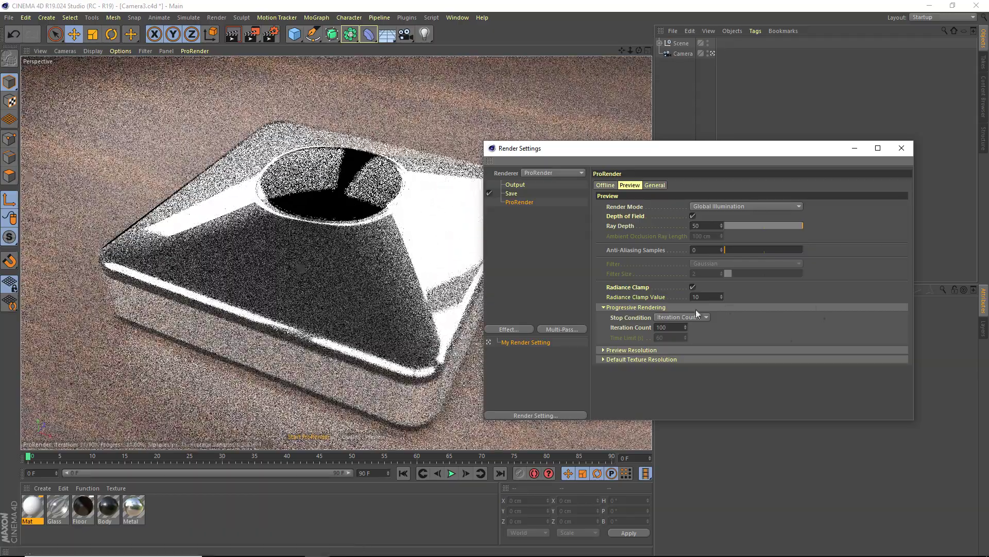
{"action": "left_click", "coordinate": [693, 317]}
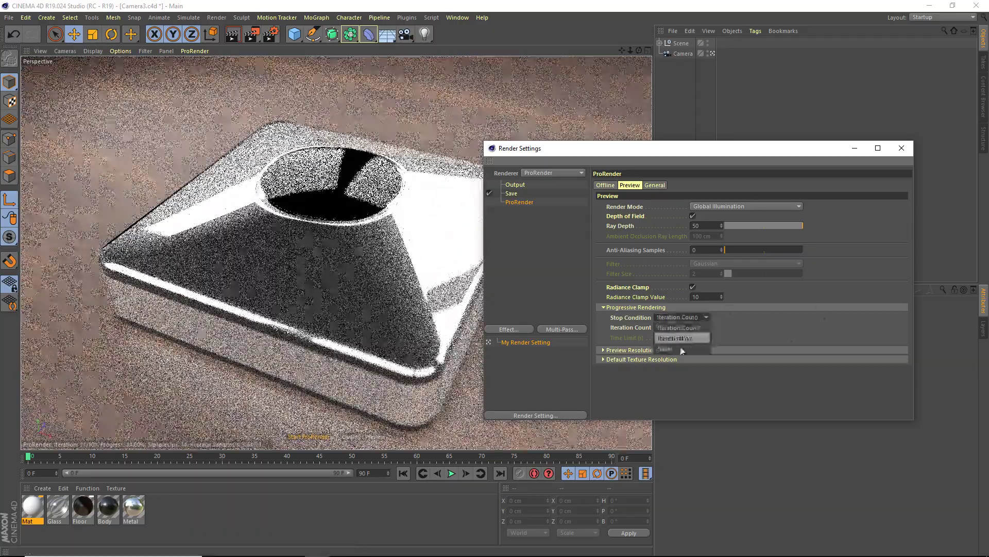
{"action": "left_click", "coordinate": [676, 350]}
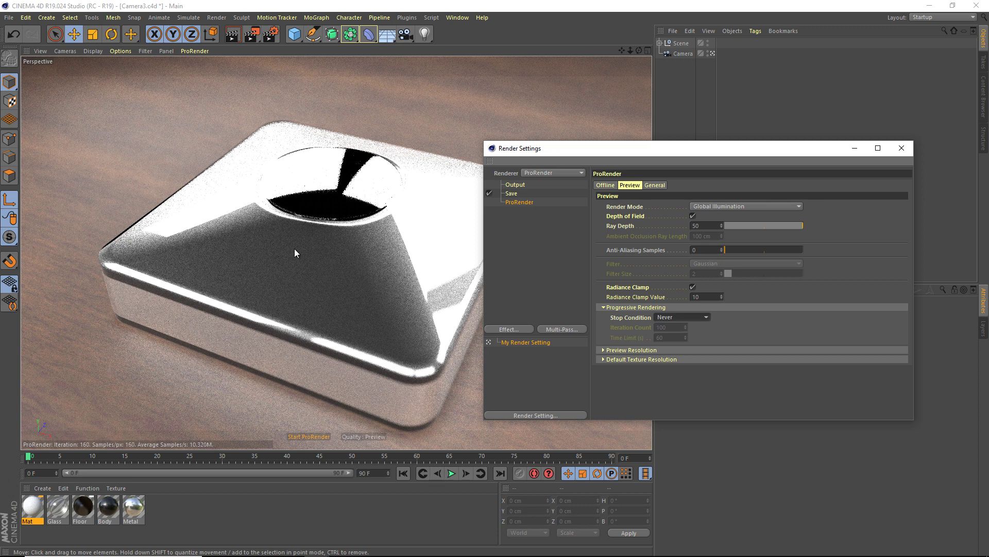
{"action": "left_click", "coordinate": [684, 319]}
{"action": "left_click", "coordinate": [688, 328]}
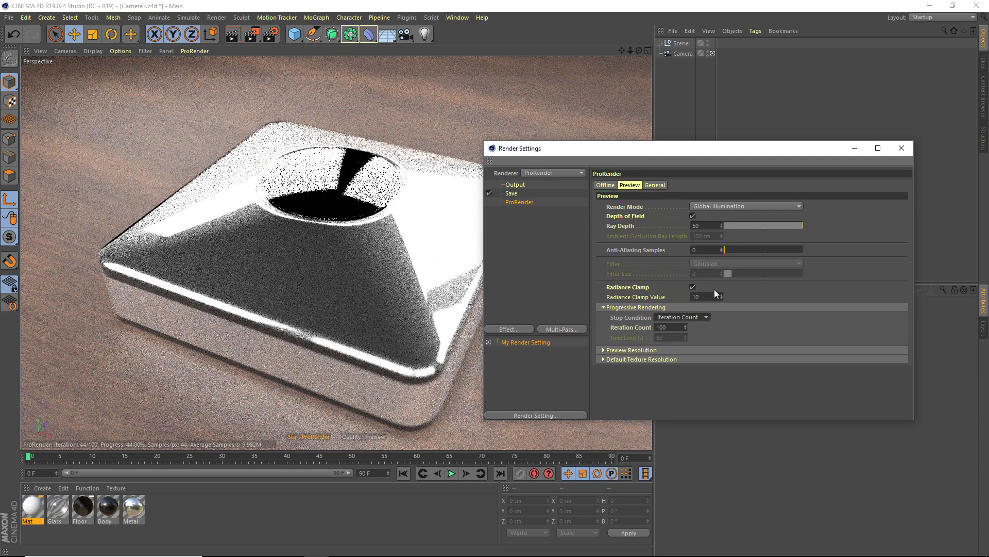
Expand Preview Resolution and Default Texture Resolution, and set Min Resolution to 1/2
{"action": "left_click", "coordinate": [608, 350]}
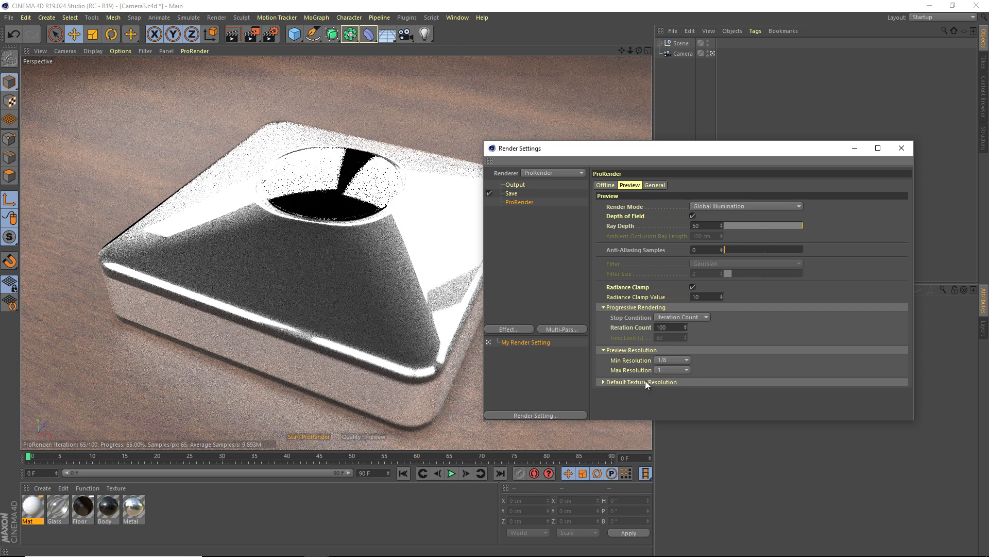
{"action": "left_click", "coordinate": [645, 381]}
{"action": "left_click", "coordinate": [667, 359]}
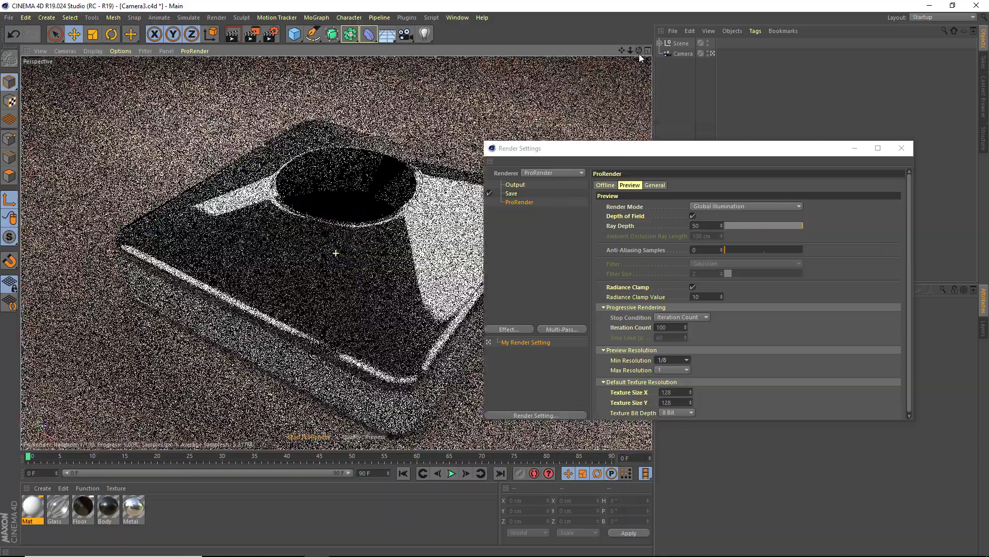
{"action": "left_click", "coordinate": [672, 360]}
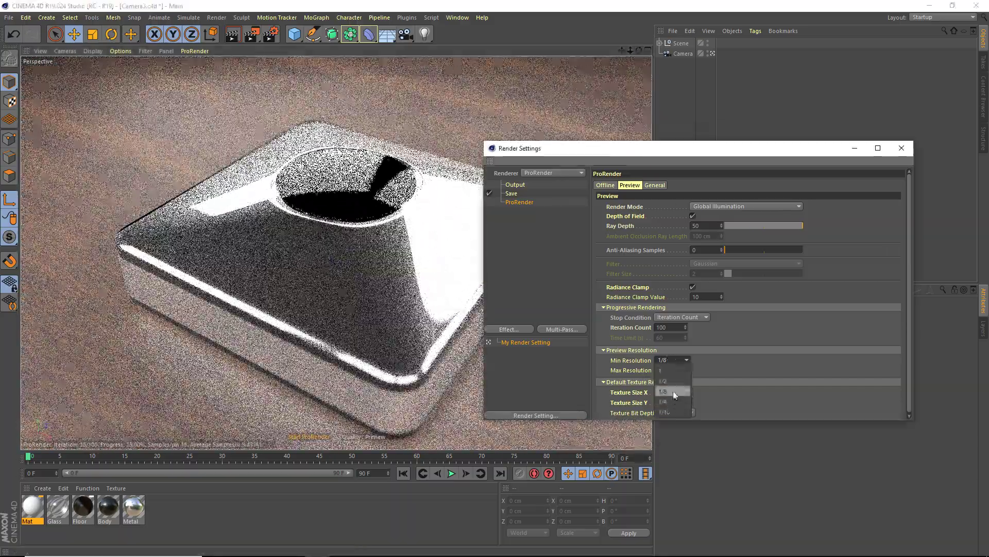
{"action": "left_click", "coordinate": [670, 381]}
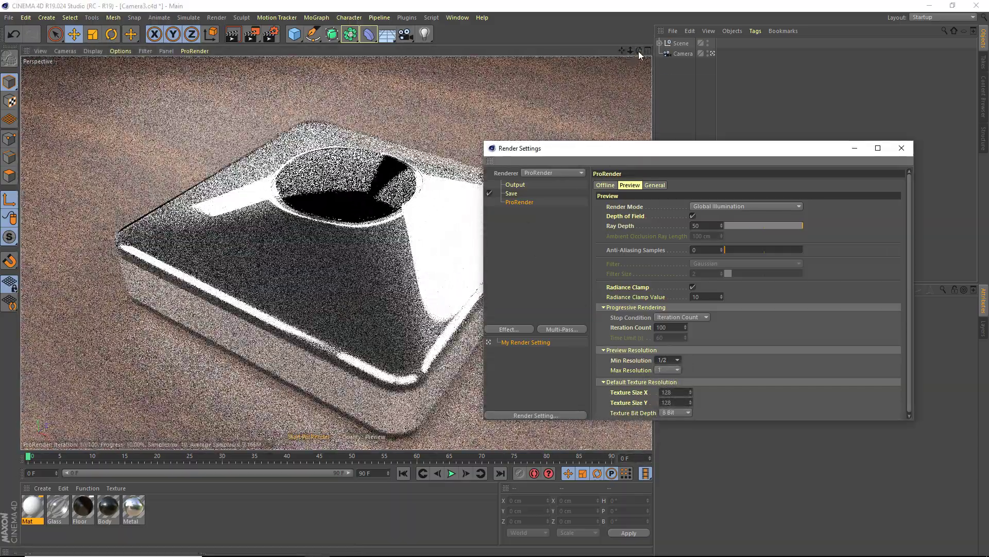
{"action": "left_click_drag", "start_coordinate": [639, 52], "coordinate": [586, 69]}
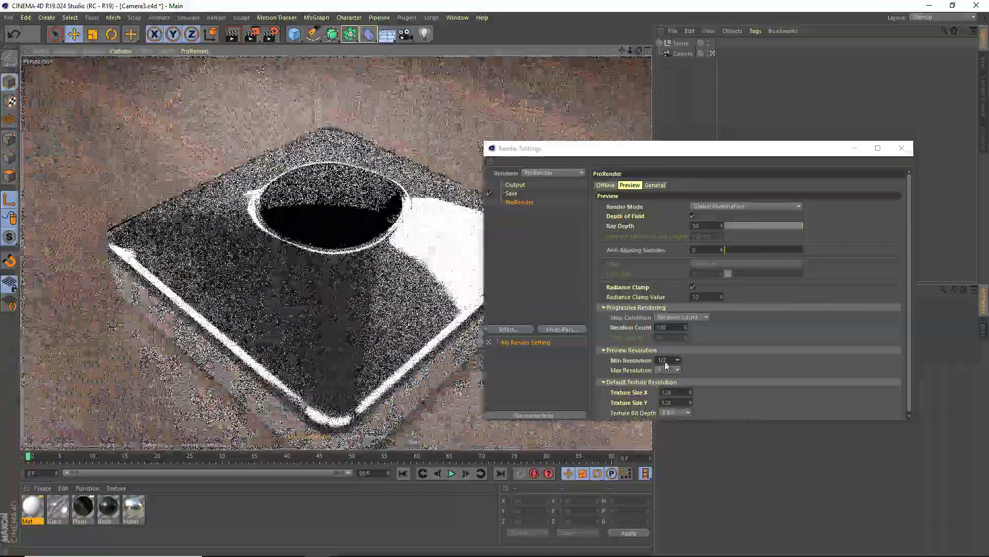
Test Min Resolution 1 while orbiting, then set it back to 1/8
{"action": "left_click", "coordinate": [666, 366]}
{"action": "left_click", "coordinate": [667, 396]}
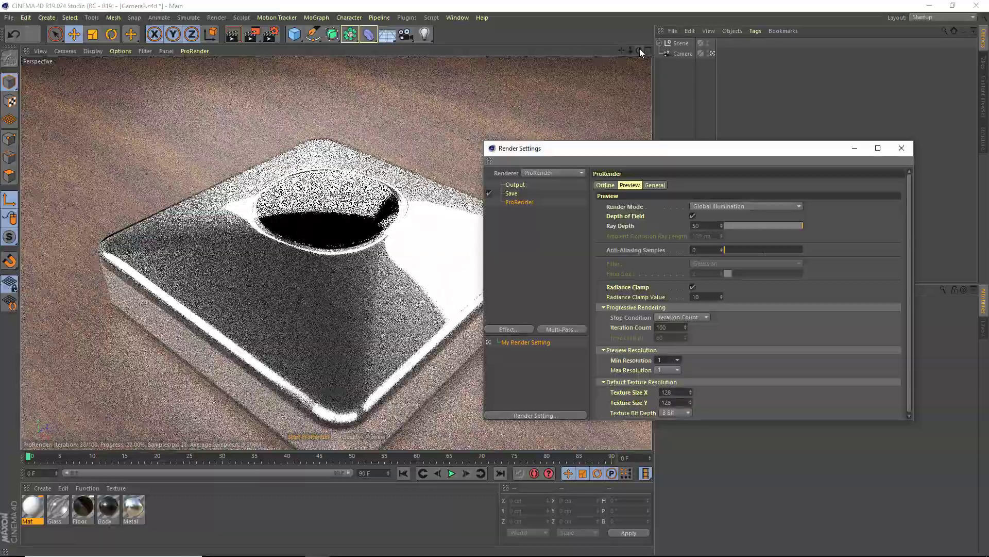
{"action": "mouse_move", "coordinate": [640, 49]}
{"action": "left_mouse_down"}
{"action": "mouse_move", "coordinate": [657, 103]}
{"action": "mouse_move", "coordinate": [639, 31]}
{"action": "mouse_move", "coordinate": [647, 57]}
{"action": "mouse_move", "coordinate": [639, 36]}
{"action": "mouse_move", "coordinate": [638, 67]}
{"action": "left_mouse_up"}
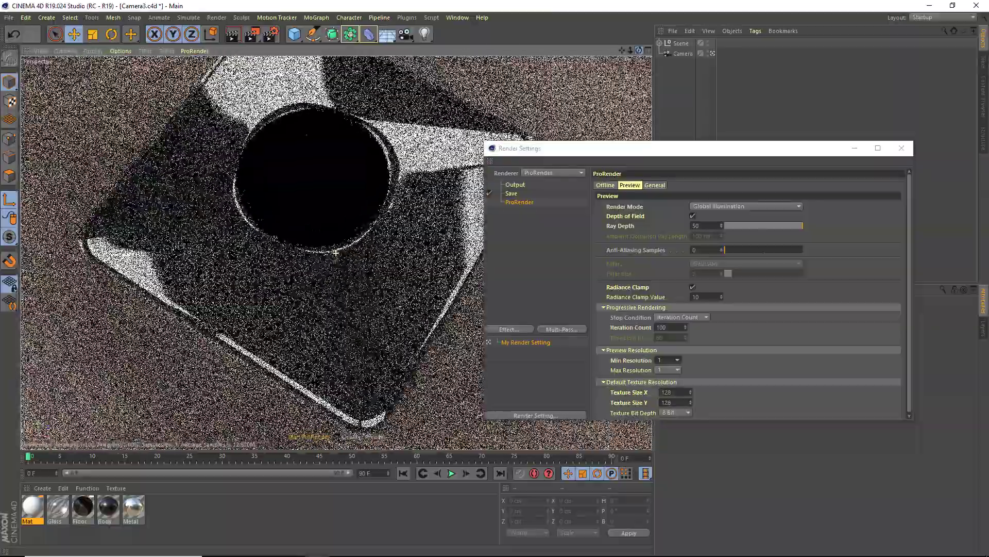
{"action": "left_click_drag", "start_coordinate": [654, 103], "coordinate": [659, 118]}
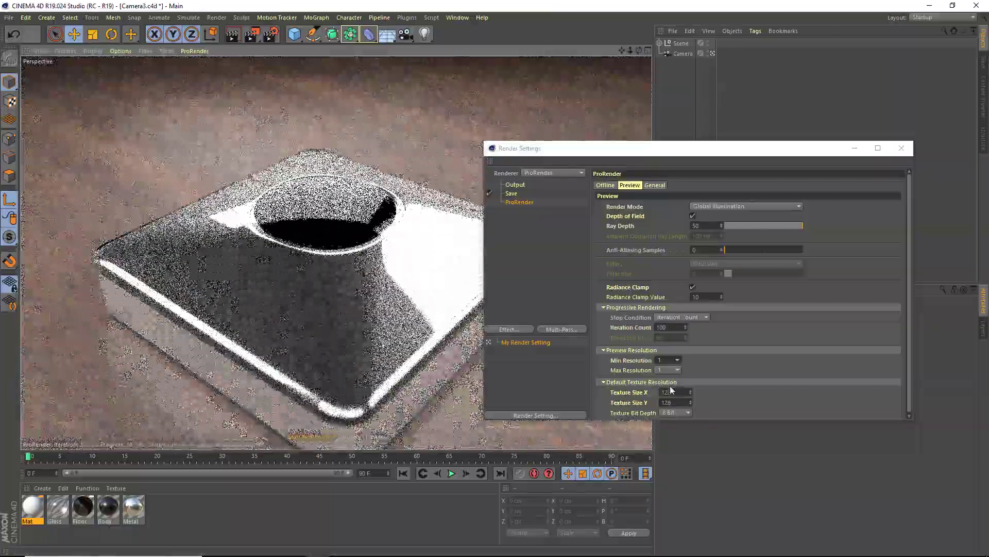
{"action": "left_click", "coordinate": [668, 360]}
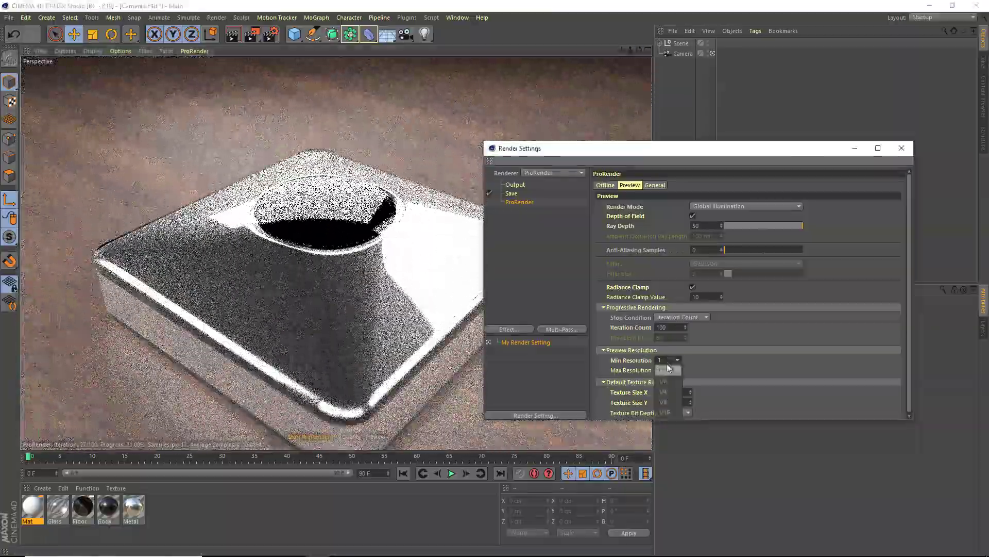
{"action": "left_click", "coordinate": [666, 401]}
{"action": "left_click_drag", "start_coordinate": [621, 51], "coordinate": [679, 187]}
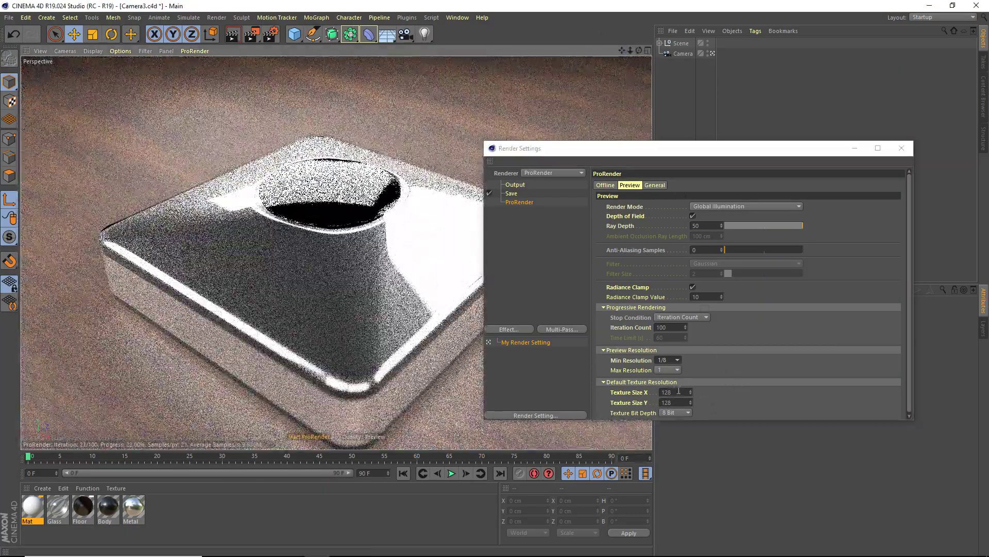
Check the Texture Size X value and expand the Bucket Rendering and Default Texture Resolution options
{"action": "left_click", "coordinate": [679, 391]}
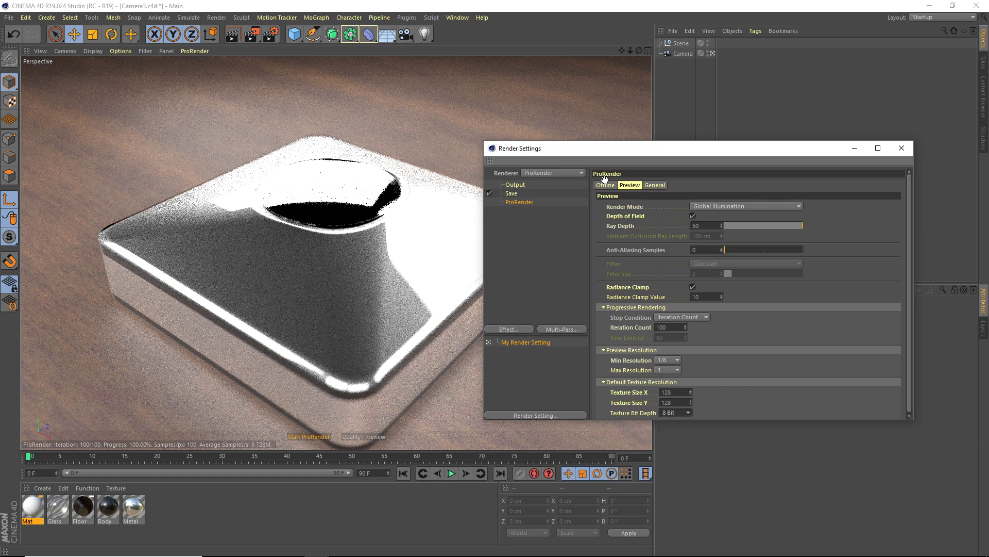
{"action": "scroll", "coordinate": [736, 404], "scroll_direction": "down", "scroll_amount": 3}
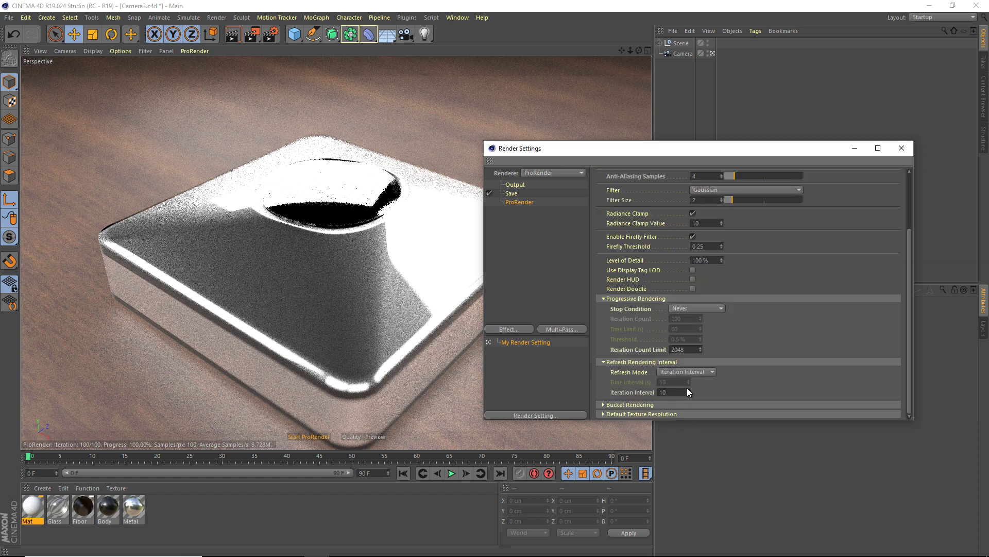
{"action": "left_click", "coordinate": [643, 405]}
{"action": "scroll", "coordinate": [647, 393], "scroll_direction": "down", "scroll_amount": 2}
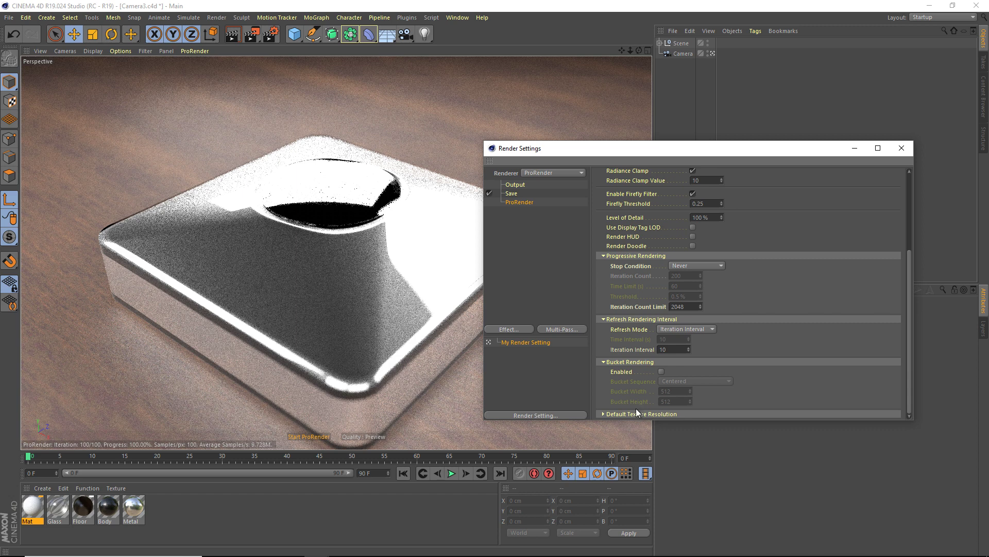
{"action": "left_click", "coordinate": [637, 410]}
{"action": "scroll", "coordinate": [635, 403], "scroll_direction": "down", "scroll_amount": 2}
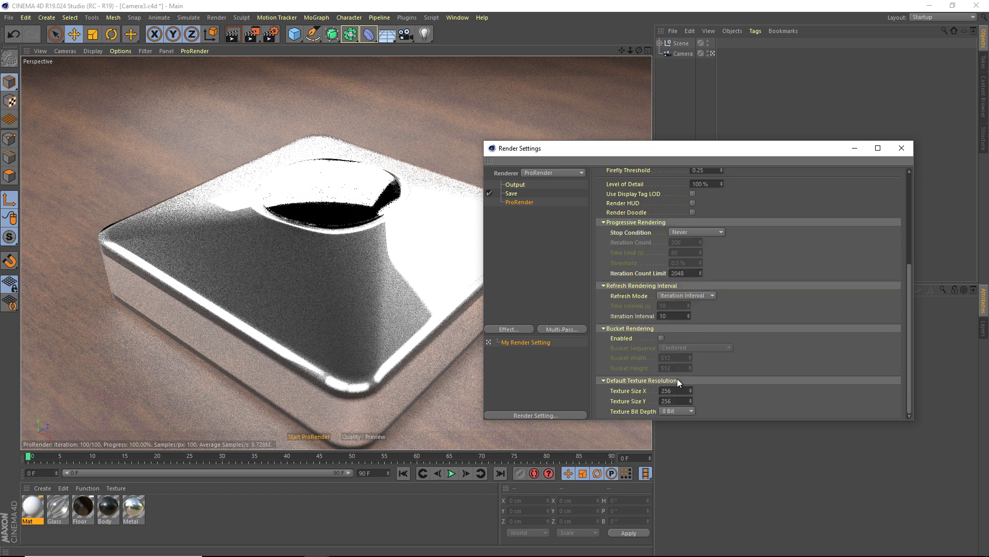
{"action": "scroll", "coordinate": [676, 201], "scroll_direction": "up", "scroll_amount": 8}
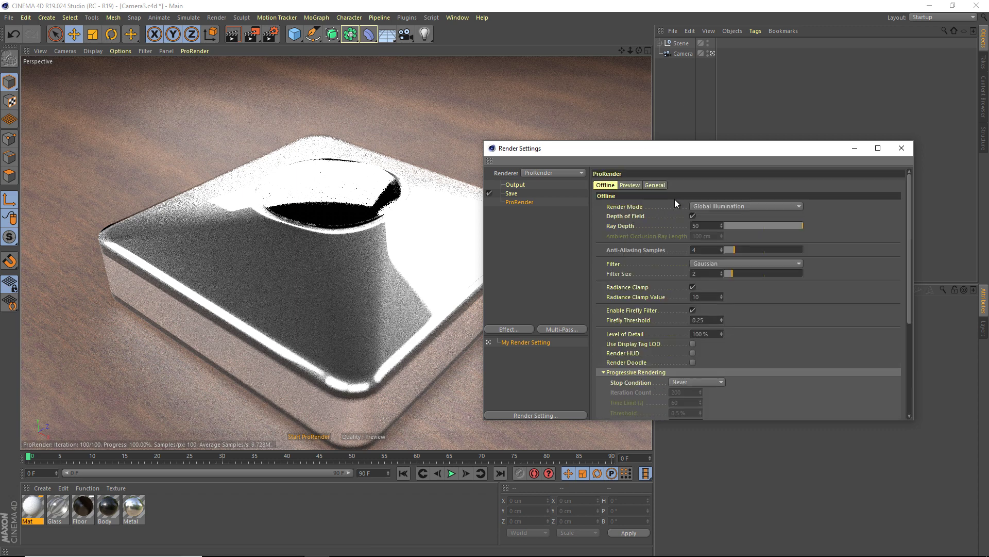
Look over the Preview tab again, then show ProRender's General settings
{"action": "left_click", "coordinate": [630, 185]}
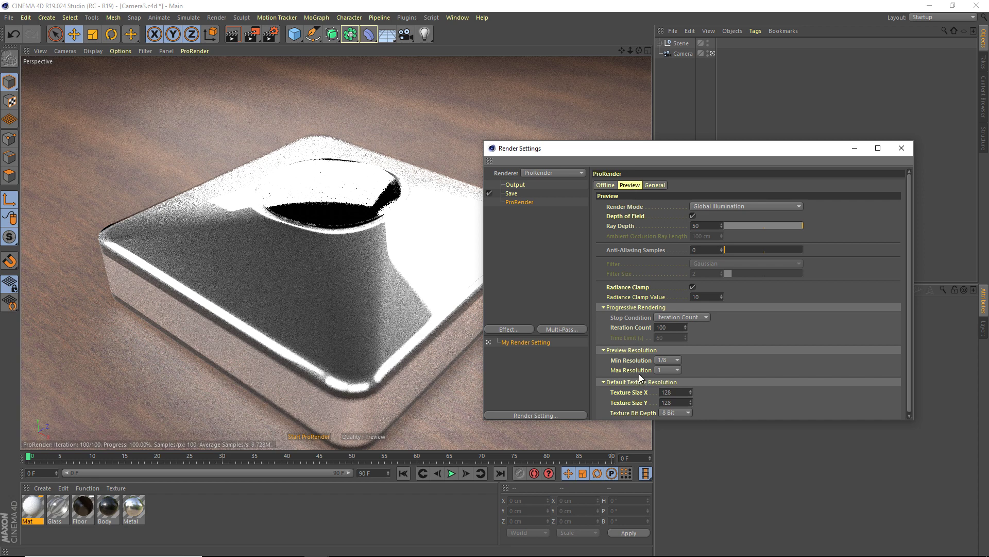
{"action": "scroll", "coordinate": [636, 377], "scroll_direction": "down", "scroll_amount": 1}
{"action": "scroll", "coordinate": [635, 320], "scroll_direction": "up", "scroll_amount": 1}
{"action": "left_click", "coordinate": [654, 185]}
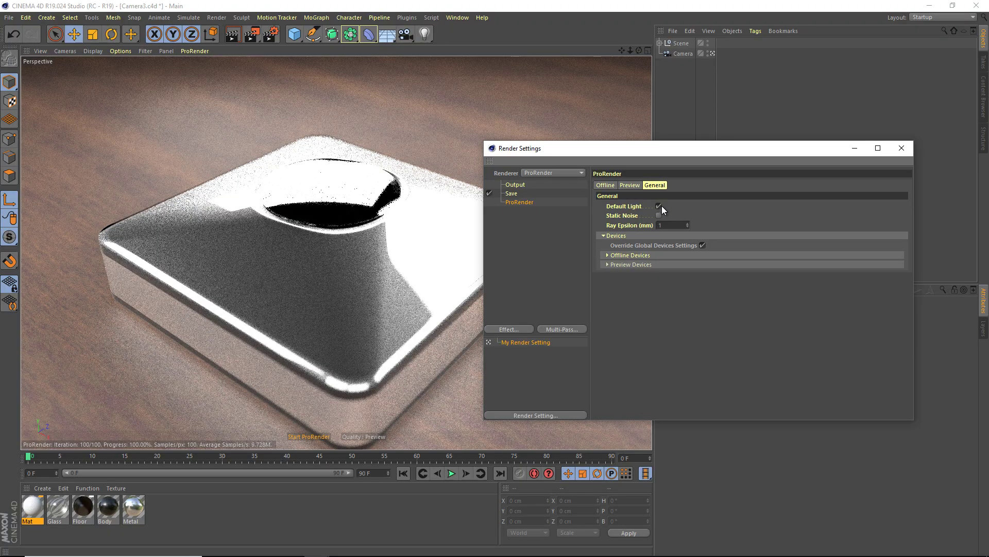
Toggle Default Light off and on, and reveal the Offline and Preview device lists
{"action": "left_click", "coordinate": [660, 206]}
{"action": "left_click", "coordinate": [660, 206]}
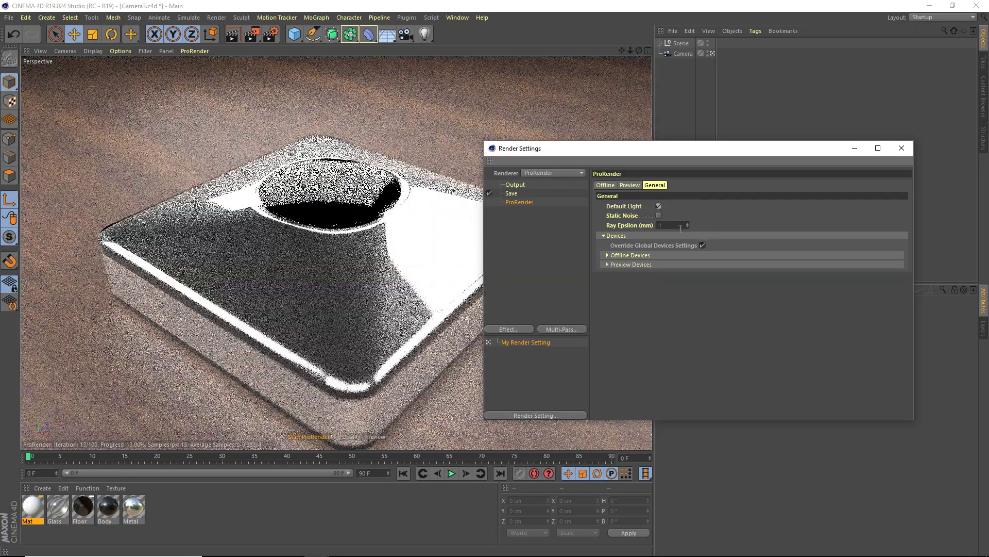
{"action": "left_click", "coordinate": [624, 236]}
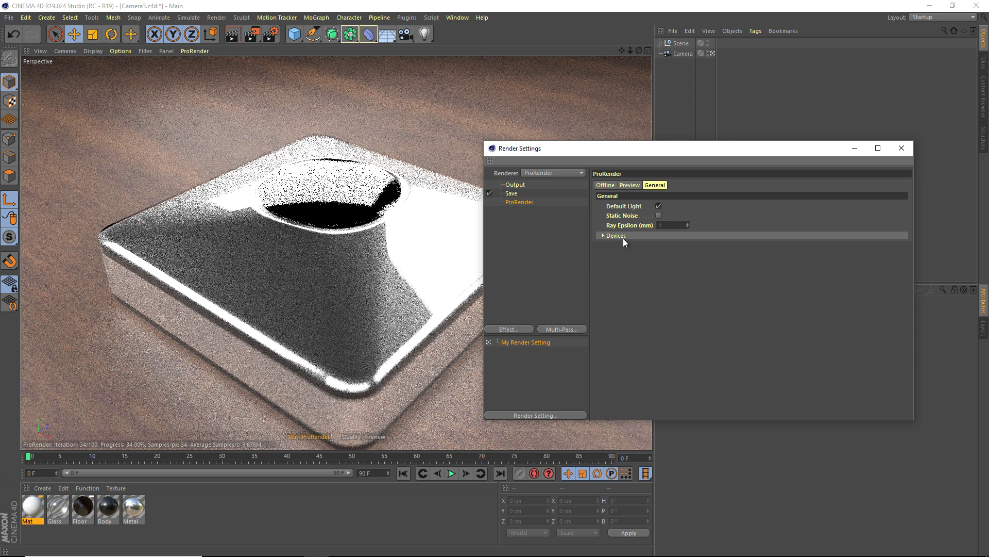
{"action": "left_click", "coordinate": [623, 237]}
{"action": "left_click", "coordinate": [650, 255]}
{"action": "left_click", "coordinate": [626, 287]}
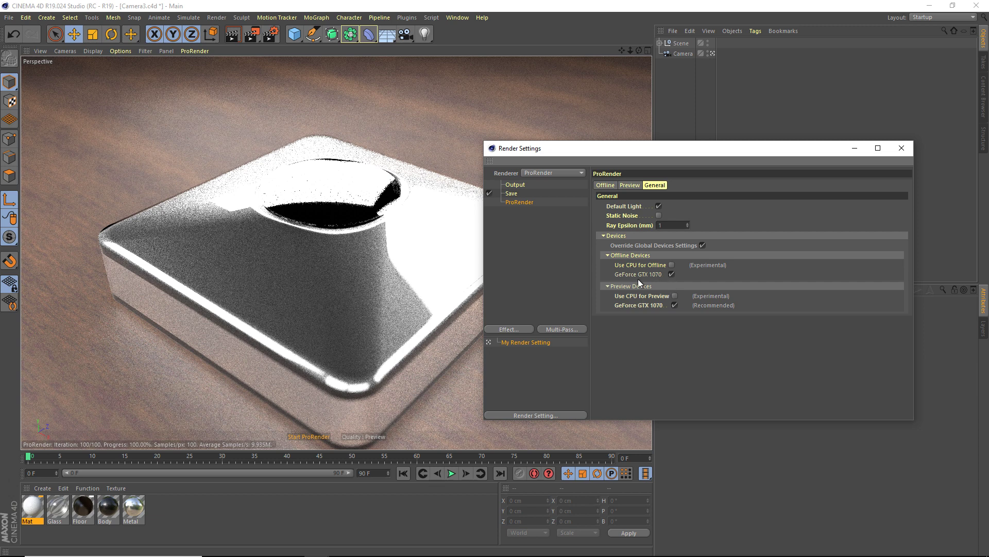
Toggle Use CPU on and off for preview and offline, keeping the GeForce GTX 1070
{"action": "left_click", "coordinate": [675, 295]}
{"action": "left_click", "coordinate": [675, 299]}
{"action": "left_click", "coordinate": [675, 297]}
{"action": "left_click", "coordinate": [675, 297]}
{"action": "left_click", "coordinate": [672, 265]}
{"action": "left_click", "coordinate": [671, 265]}
Check the Offline anti-aliasing filter choices, keeping Gaussian
{"action": "left_click", "coordinate": [632, 184]}
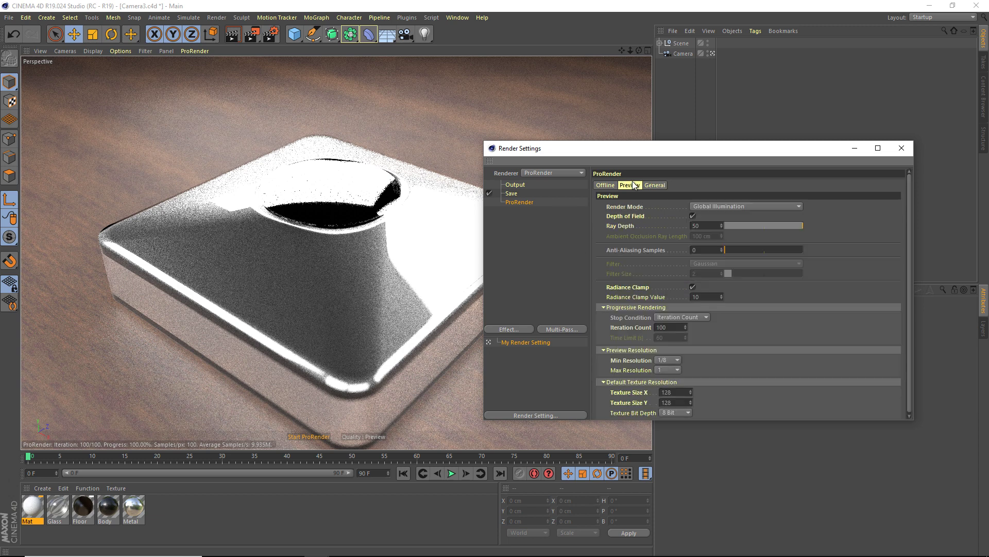
{"action": "left_click", "coordinate": [606, 185]}
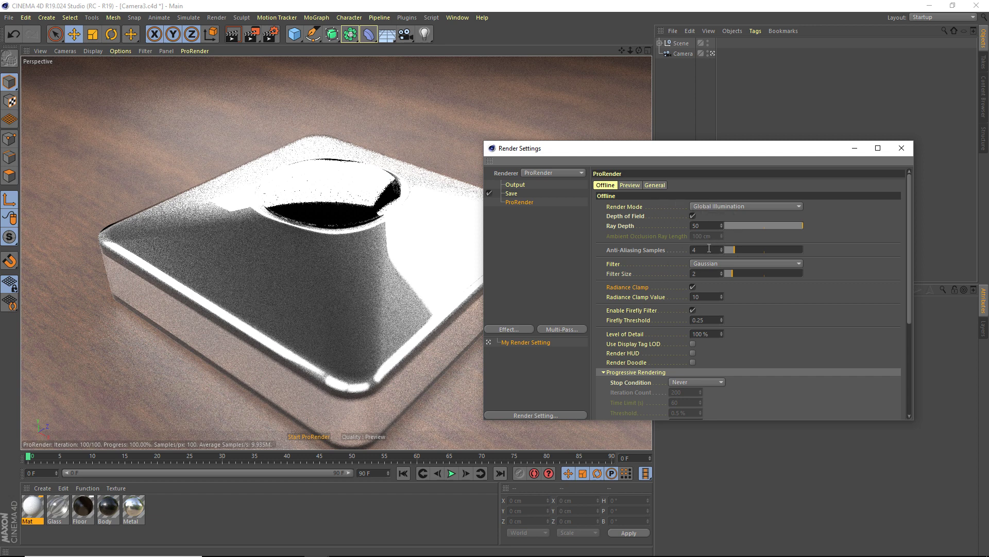
{"action": "left_click", "coordinate": [728, 262]}
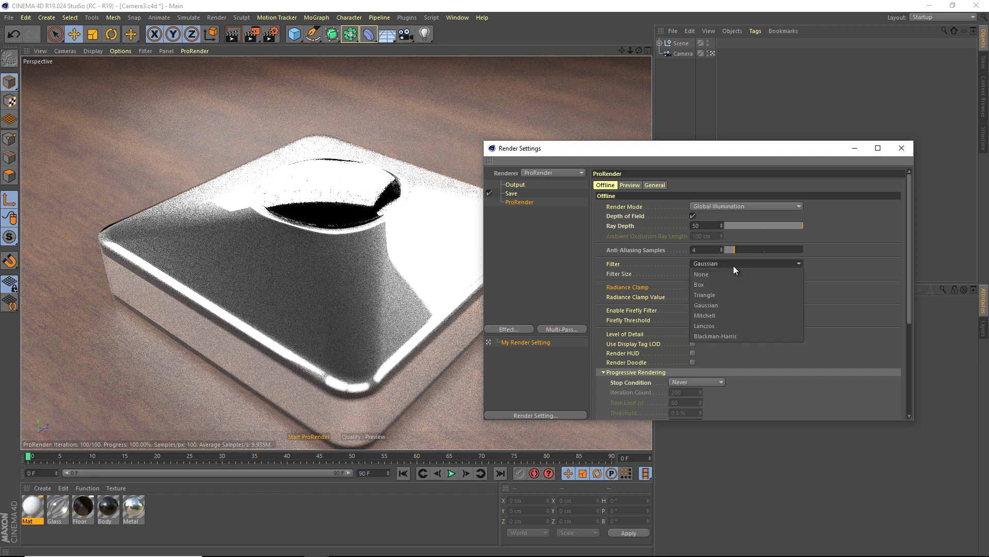
{"action": "left_click", "coordinate": [728, 262]}
{"action": "left_click", "coordinate": [630, 185]}
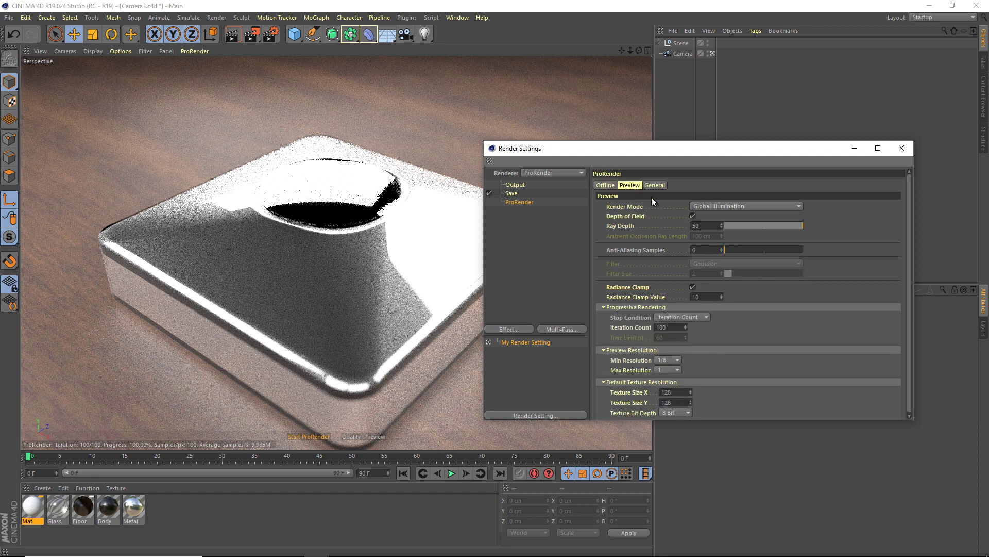
{"action": "left_click", "coordinate": [607, 185]}
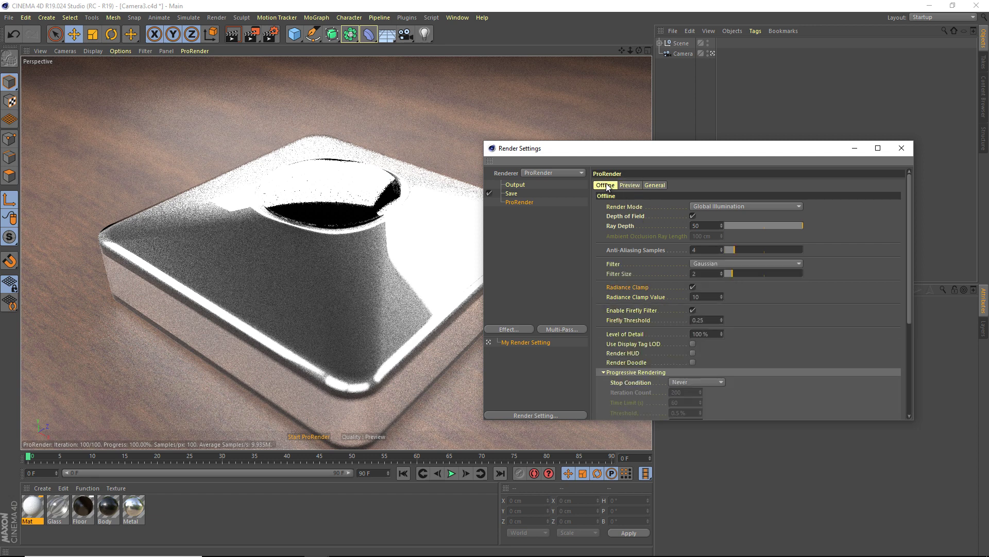
Stop the interactive viewport ProRender, move the settings window aside, and keep Stop Condition at Never
{"action": "left_click", "coordinate": [252, 34]}
{"action": "left_click", "coordinate": [313, 290]}
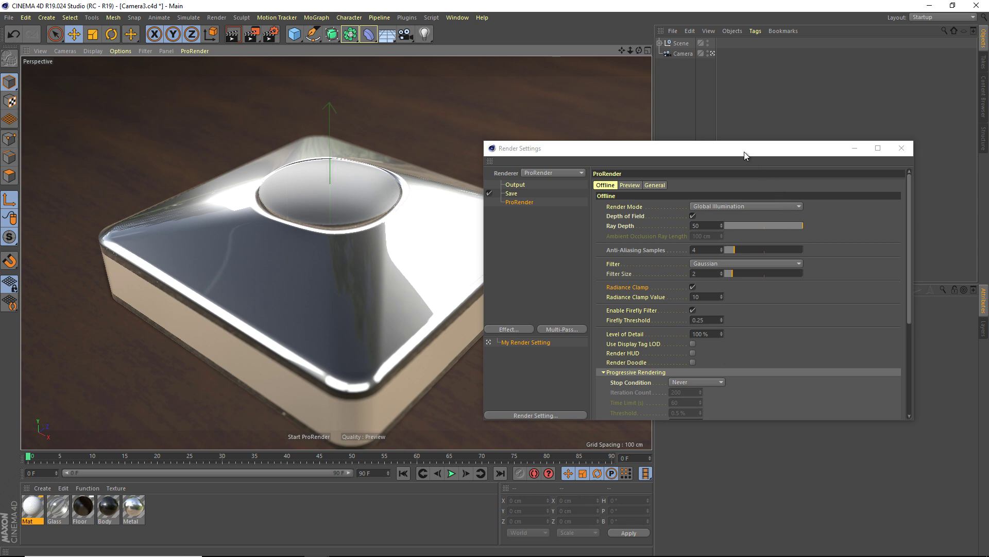
{"action": "left_click_drag", "start_coordinate": [744, 152], "coordinate": [400, 156]}
{"action": "left_click", "coordinate": [726, 336]}
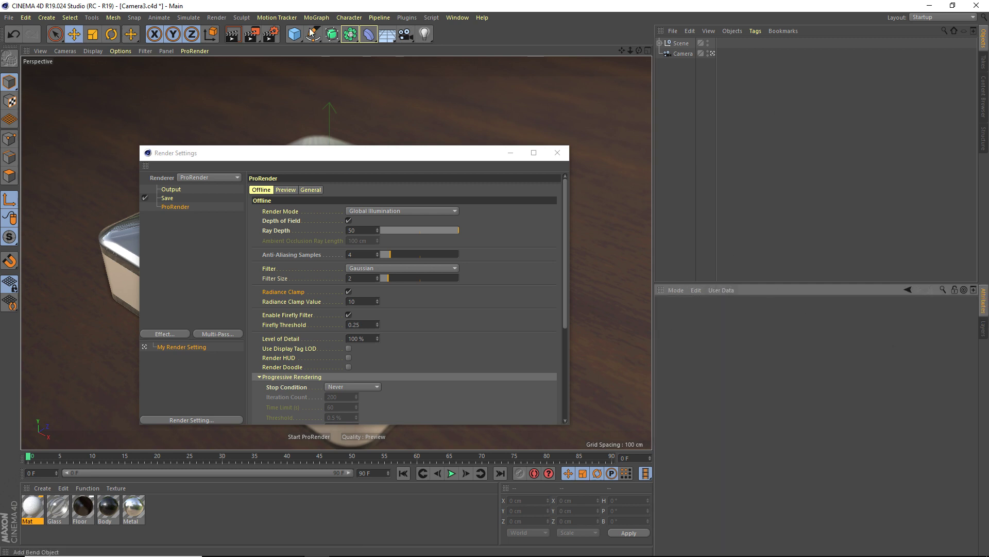
{"action": "left_click_drag", "start_coordinate": [416, 155], "coordinate": [593, 170]}
{"action": "scroll", "coordinate": [619, 362], "scroll_direction": "down", "scroll_amount": 5}
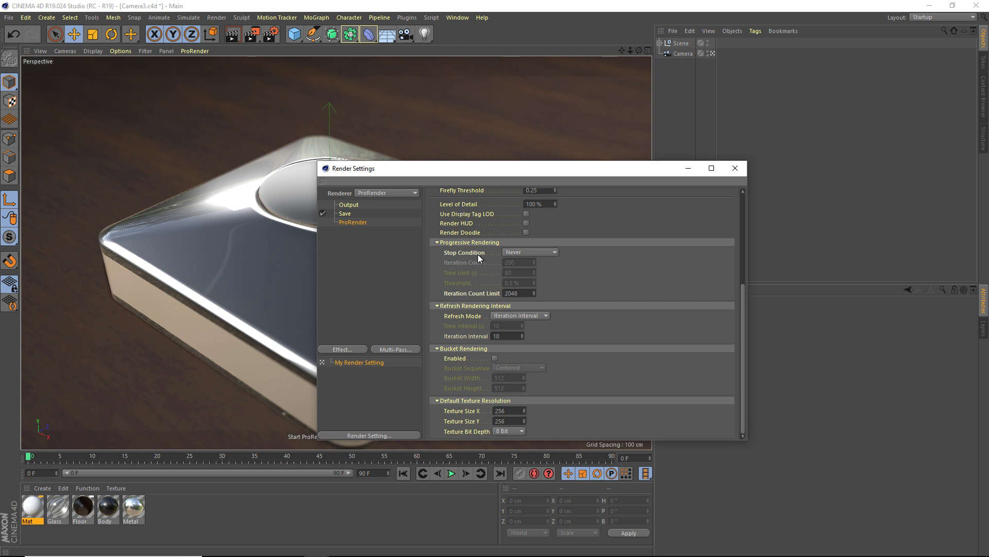
{"action": "left_click_drag", "start_coordinate": [518, 170], "coordinate": [630, 165]}
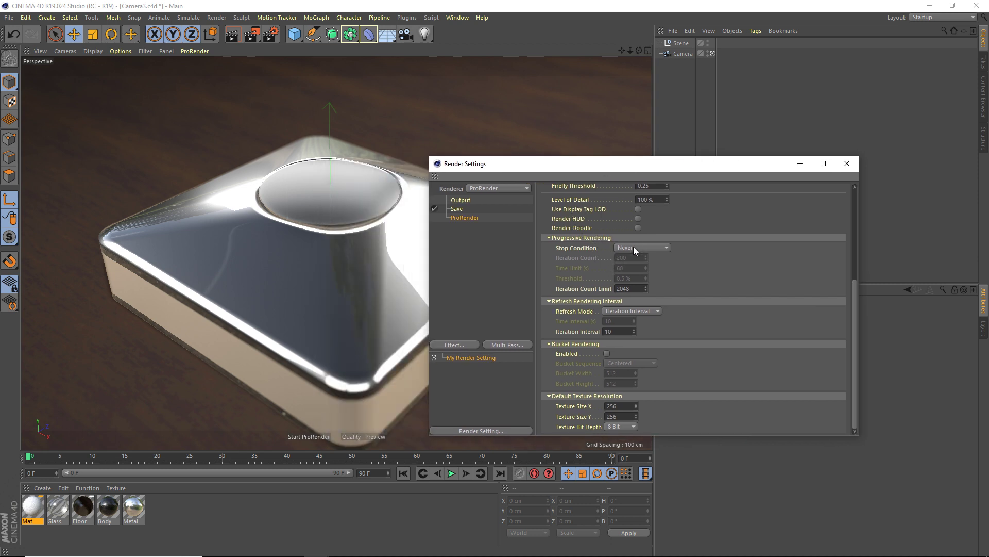
{"action": "left_click", "coordinate": [634, 248]}
{"action": "left_click", "coordinate": [632, 253]}
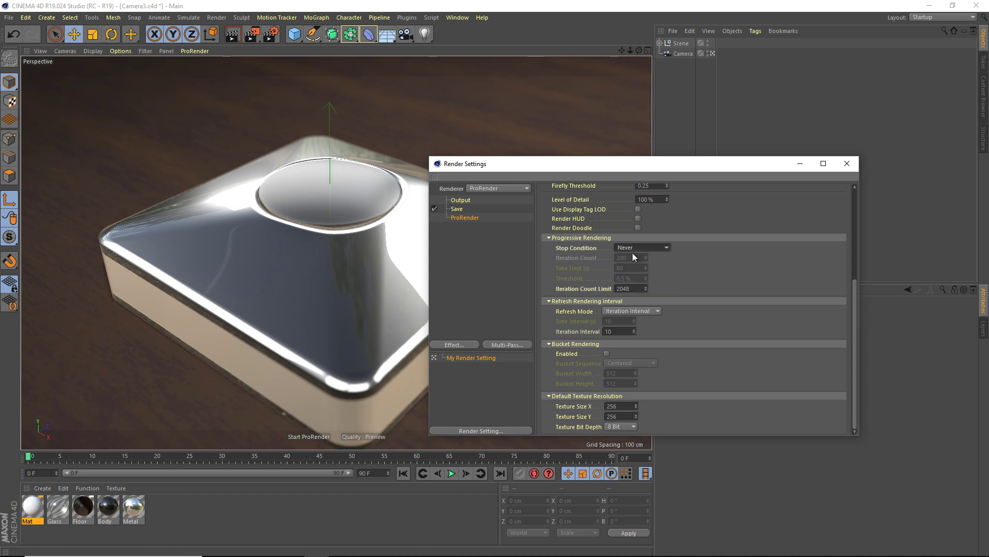
Render Camera3 to the Picture Viewer and move the Render Settings window aside
{"action": "left_click", "coordinate": [252, 34]}
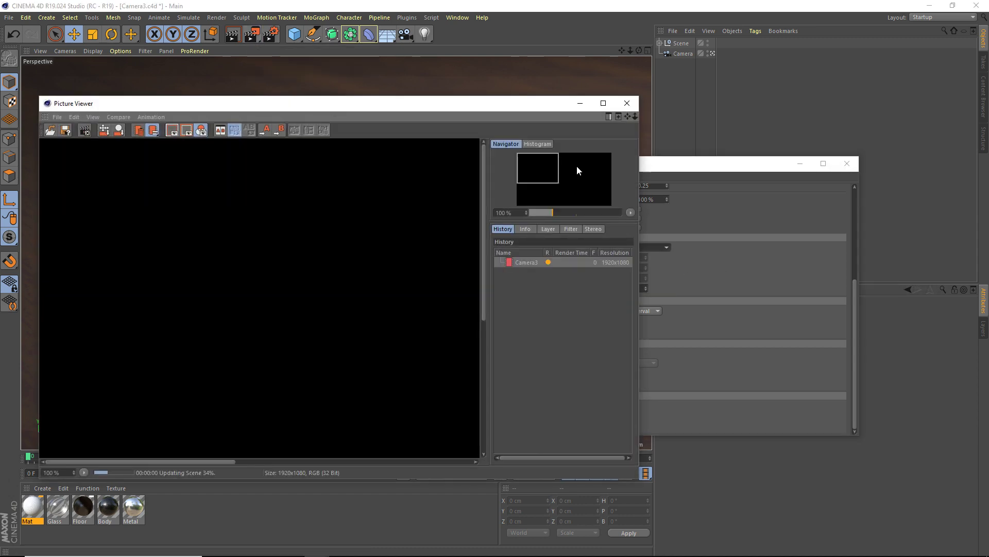
{"action": "left_click_drag", "start_coordinate": [674, 160], "coordinate": [797, 160]}
{"action": "left_click", "coordinate": [332, 223]}
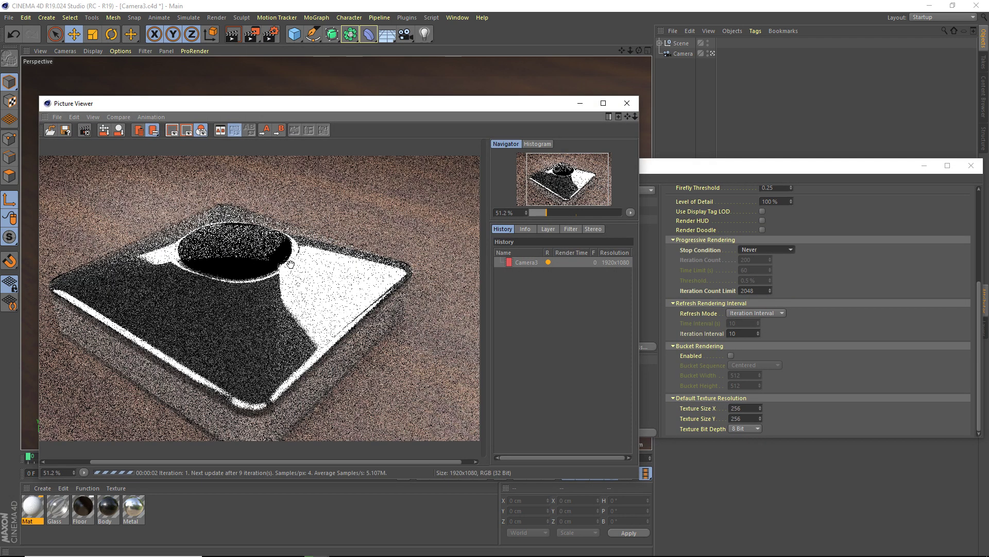
{"action": "left_click", "coordinate": [864, 282]}
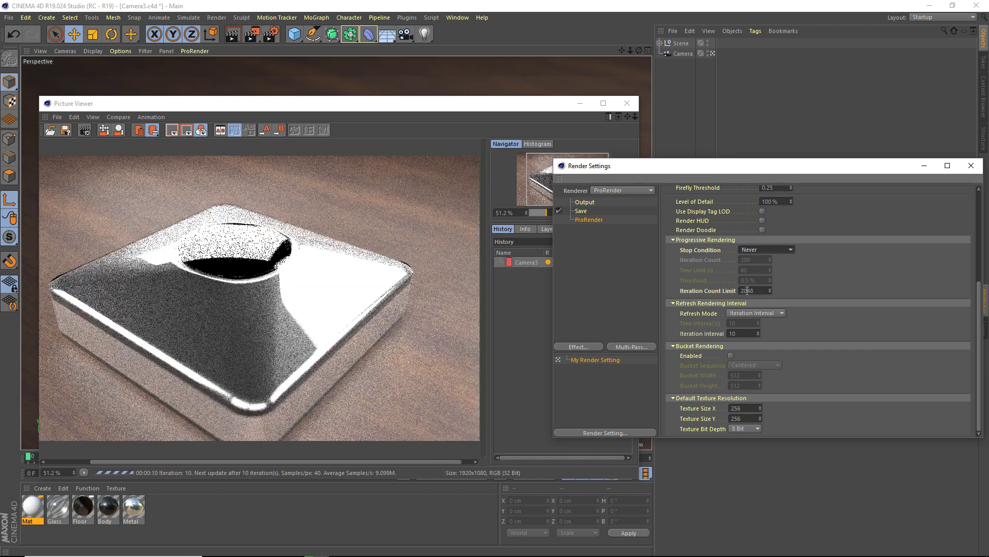
{"action": "left_click_drag", "start_coordinate": [746, 291], "coordinate": [768, 297]}
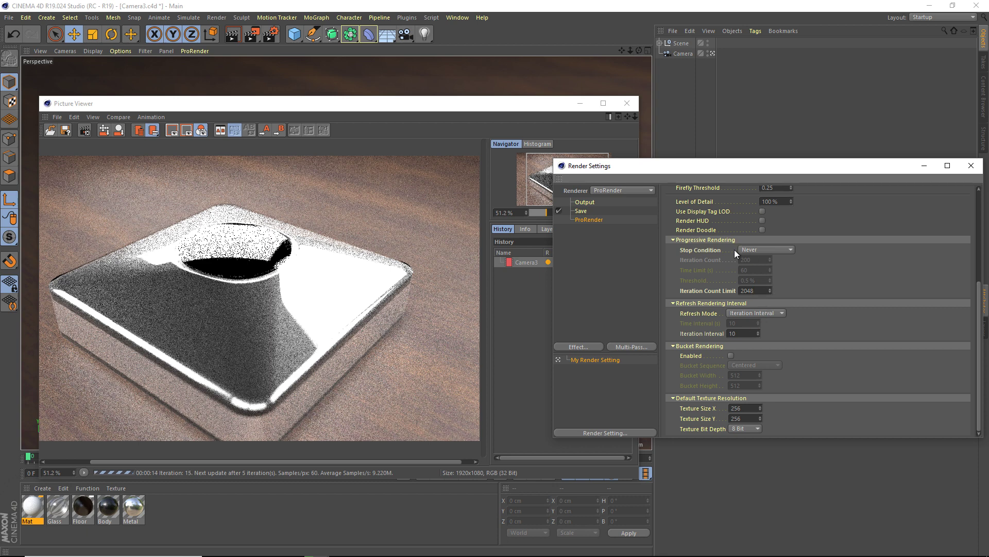
Zoom the Picture Viewer image in to 381% and back to 64% to inspect the noise
{"action": "left_click", "coordinate": [257, 292]}
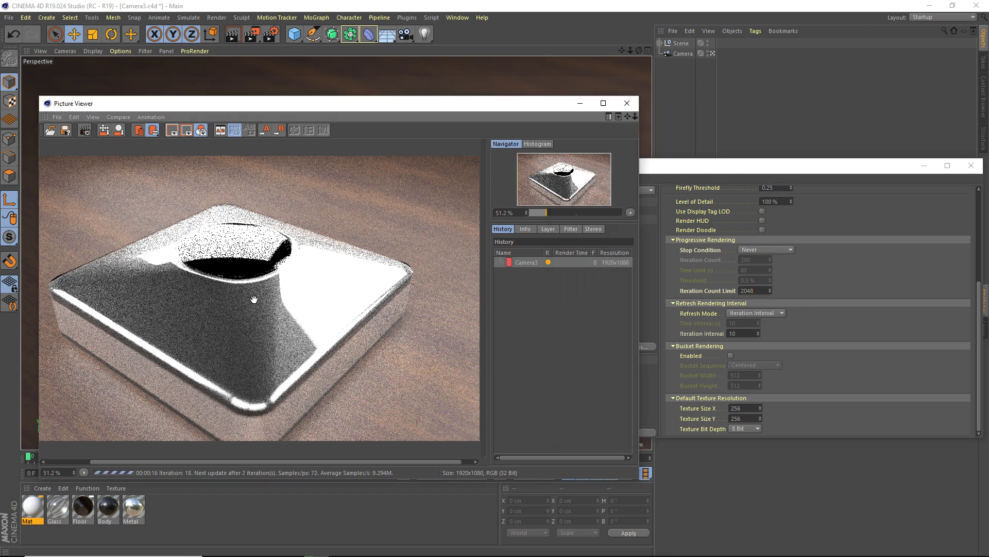
{"action": "scroll", "coordinate": [256, 298], "scroll_direction": "down", "scroll_amount": 1}
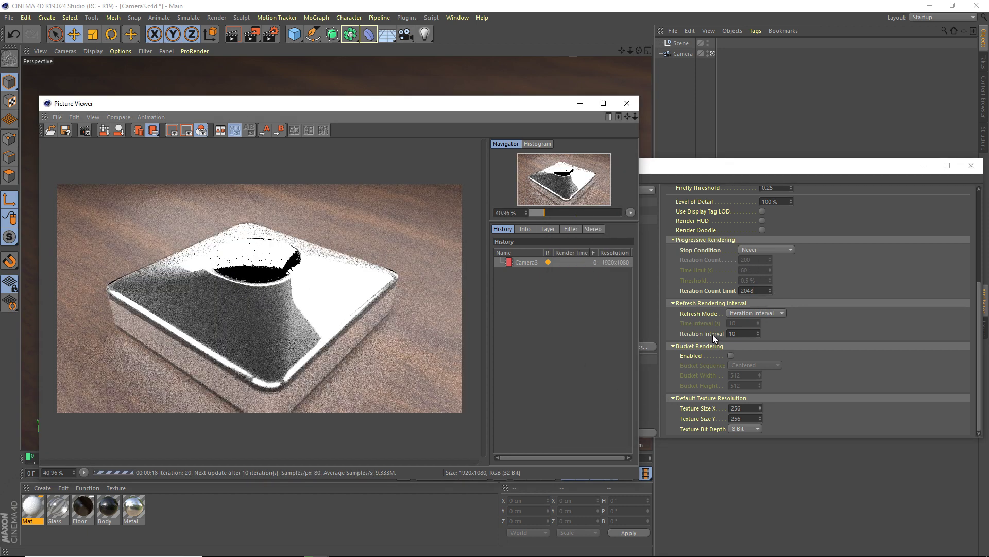
{"action": "scroll", "coordinate": [148, 356], "scroll_direction": "up", "scroll_amount": 10}
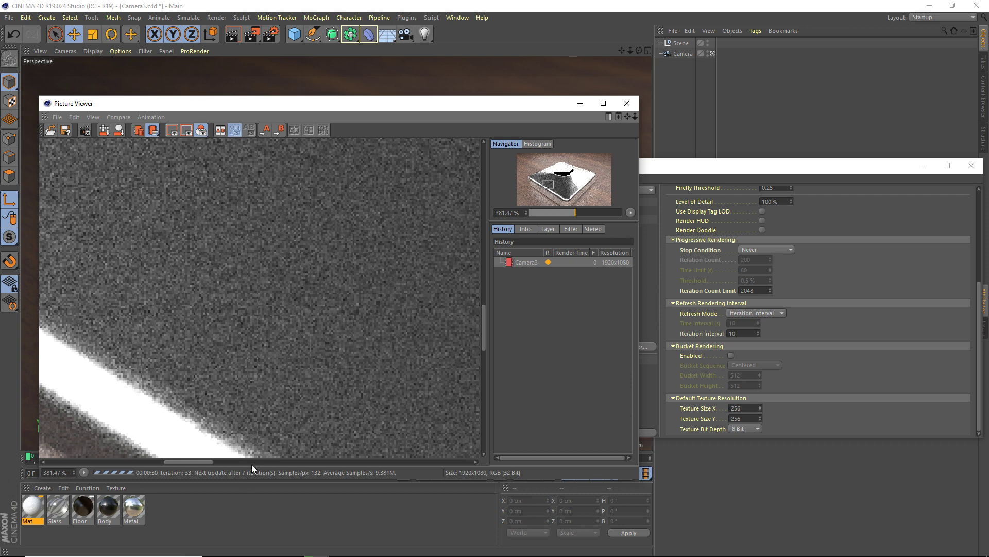
{"action": "scroll", "coordinate": [258, 367], "scroll_direction": "down", "scroll_amount": 8}
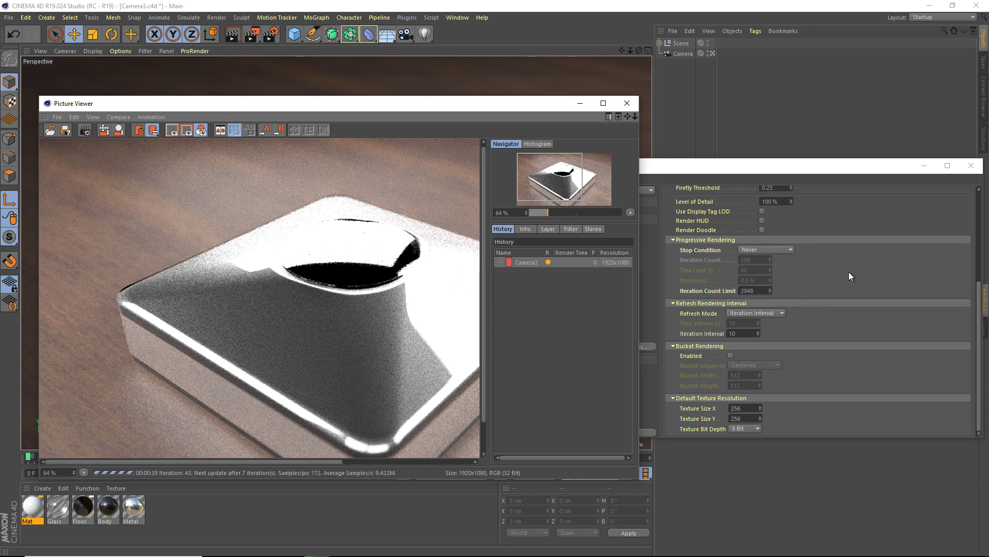
Leave the refresh mode at Iteration Interval, then close the Picture Viewer but answer No to keep rendering
{"action": "left_click", "coordinate": [780, 321]}
{"action": "left_click", "coordinate": [767, 314]}
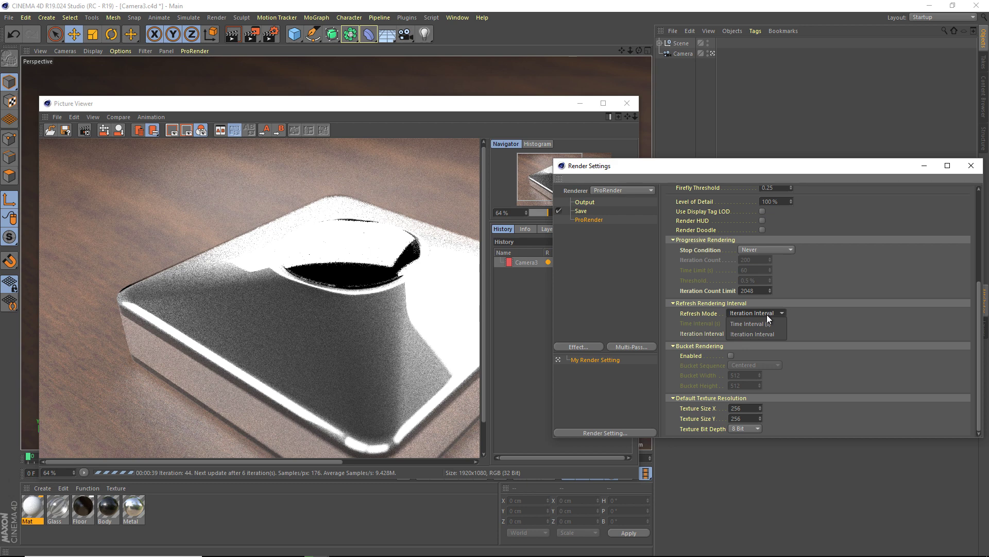
{"action": "left_click", "coordinate": [768, 315]}
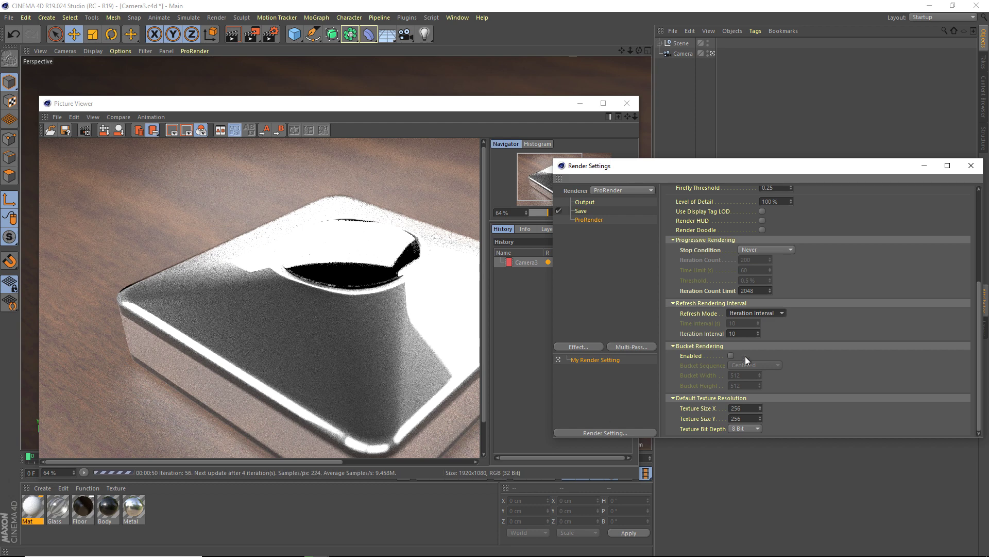
{"action": "left_click", "coordinate": [750, 333]}
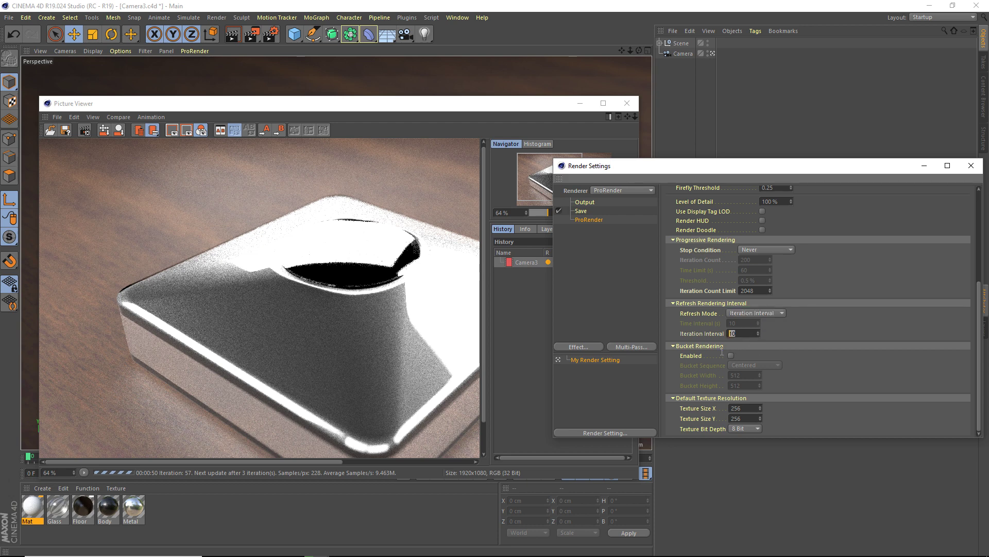
{"action": "left_click", "coordinate": [747, 315]}
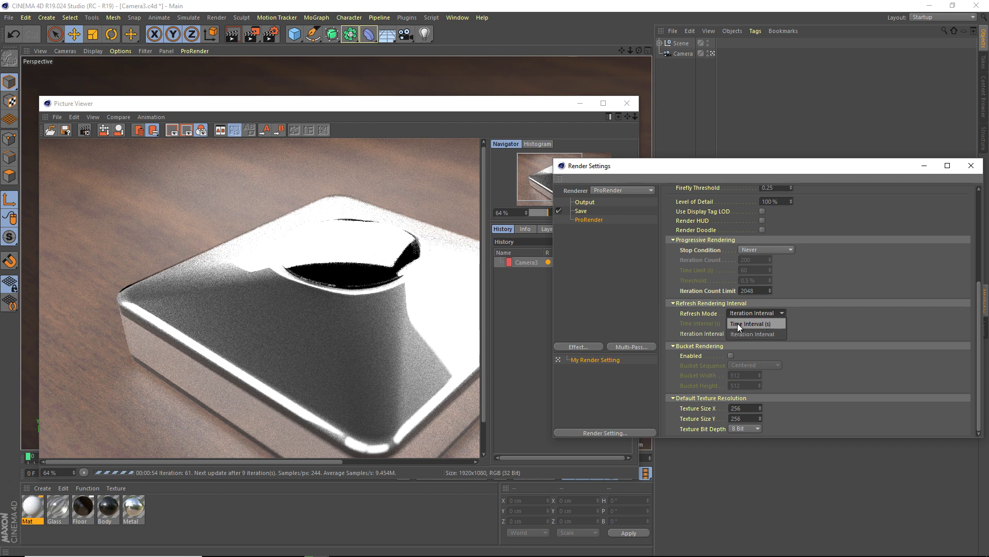
{"action": "left_click", "coordinate": [820, 323]}
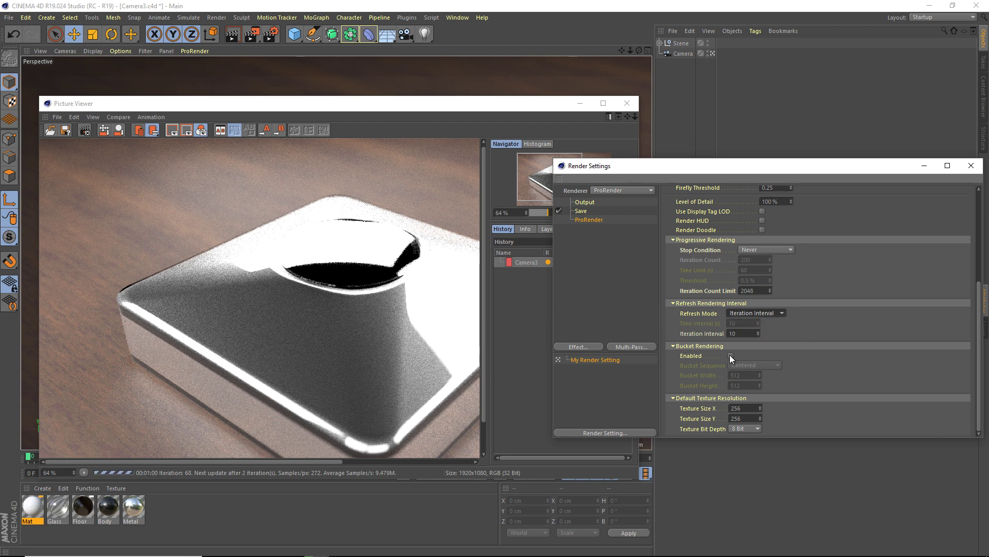
{"action": "left_click", "coordinate": [627, 103]}
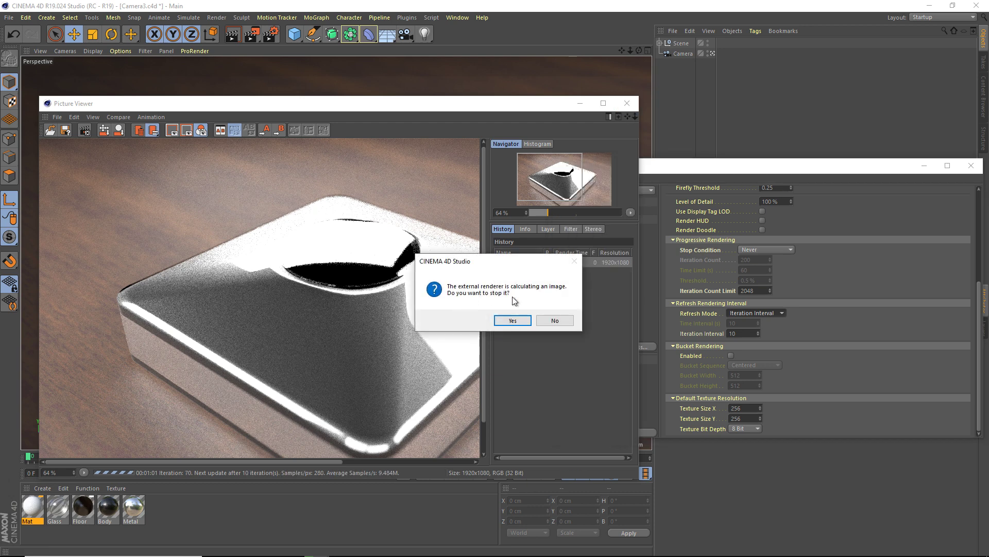
{"action": "left_click", "coordinate": [515, 318]}
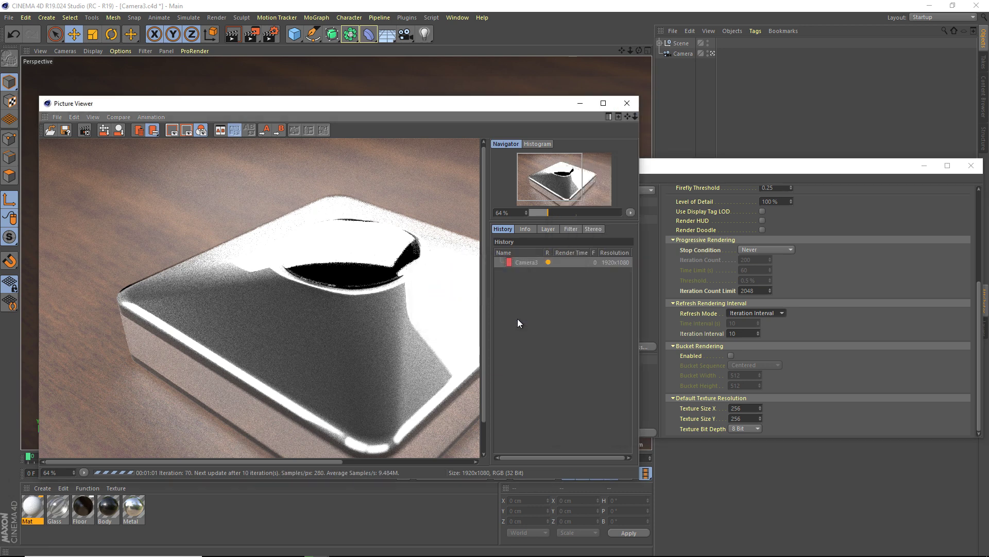
Close the Picture Viewer and tick Bucket Rendering > Enabled in ProRender settings
{"action": "left_click", "coordinate": [627, 104]}
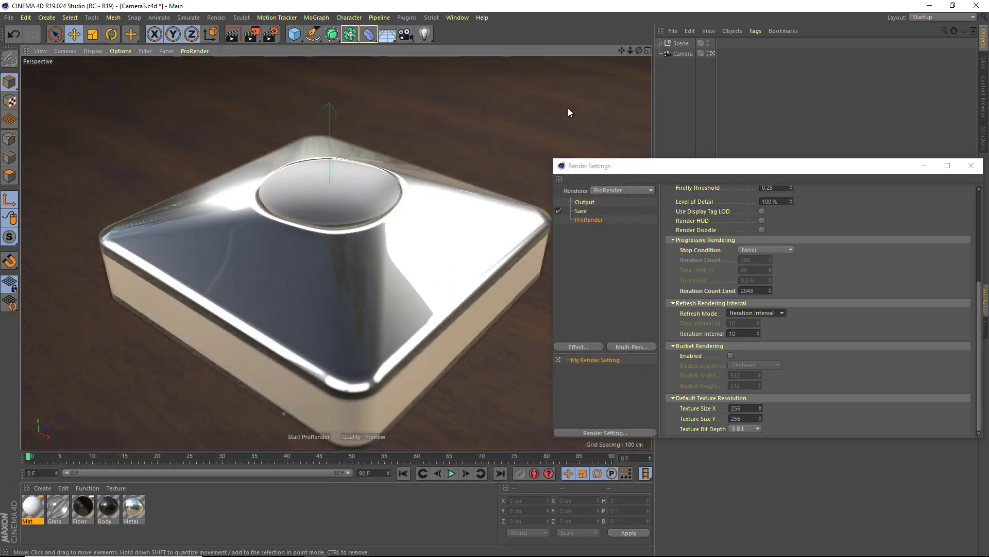
{"action": "left_click", "coordinate": [731, 356]}
{"action": "left_click", "coordinate": [252, 34]}
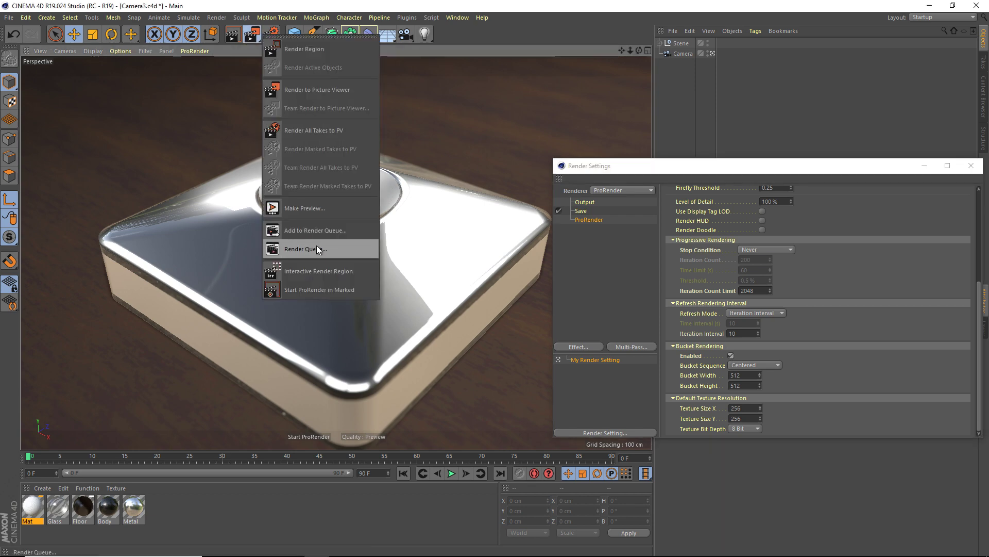
{"action": "left_click", "coordinate": [252, 284]}
Run a bucket test render in the Picture Viewer, zoom to inspect it, then close the viewer
{"action": "left_click", "coordinate": [252, 34]}
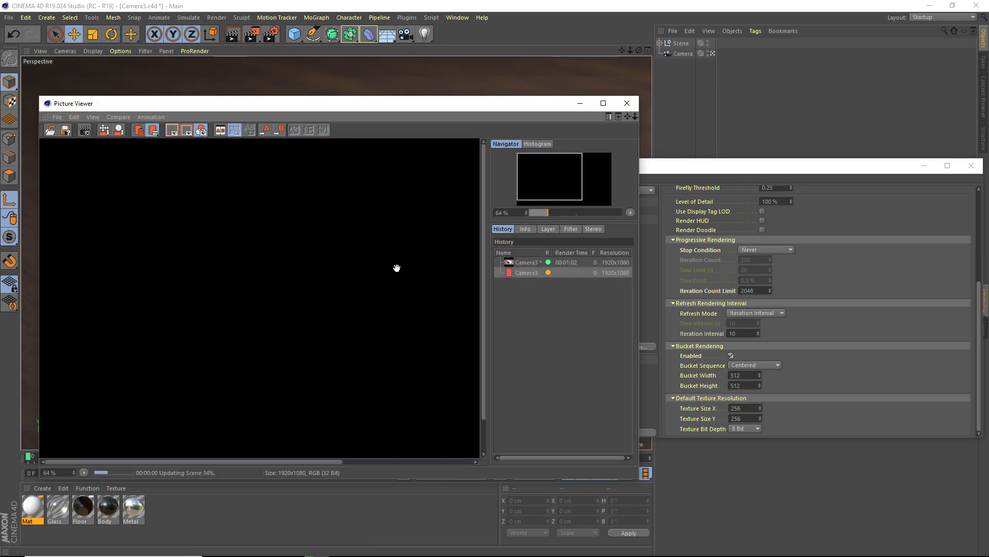
{"action": "scroll", "coordinate": [387, 330], "scroll_direction": "down", "scroll_amount": 3}
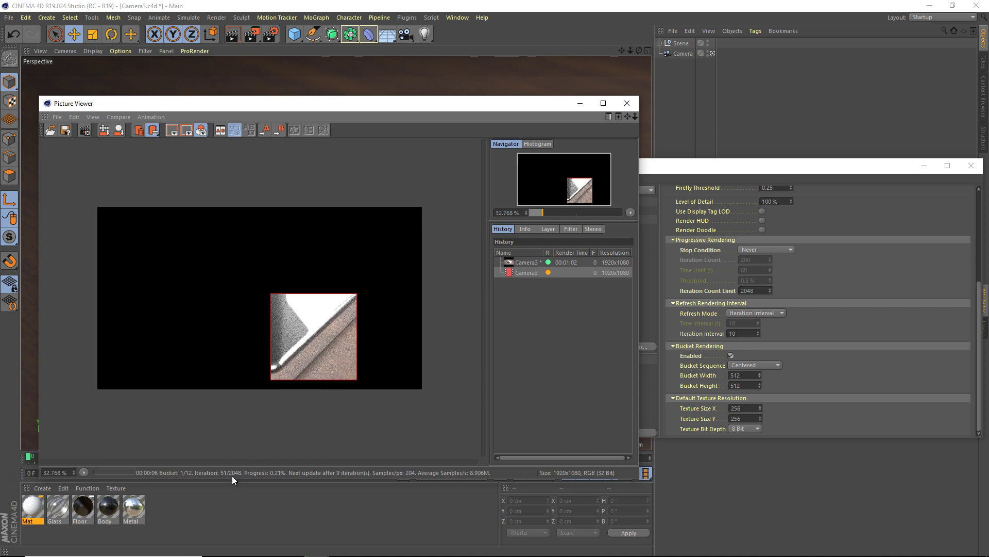
{"action": "scroll", "coordinate": [258, 330], "scroll_direction": "up", "scroll_amount": 3}
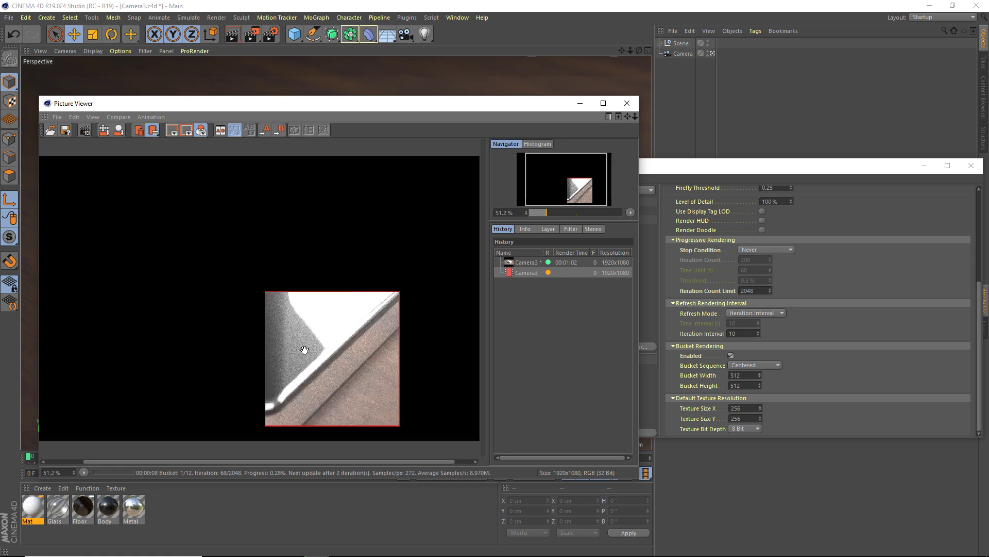
{"action": "scroll", "coordinate": [344, 370], "scroll_direction": "down", "scroll_amount": 2}
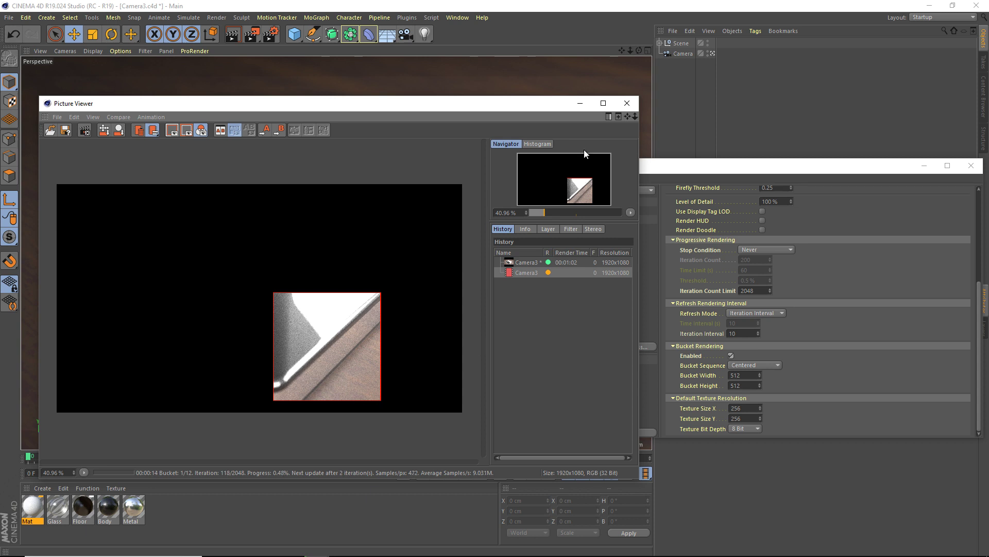
{"action": "left_click", "coordinate": [626, 104]}
Confirm stopping the render, then enter 256 for Bucket Width, Bucket Height and Iteration Count Limit
{"action": "left_click", "coordinate": [503, 320]}
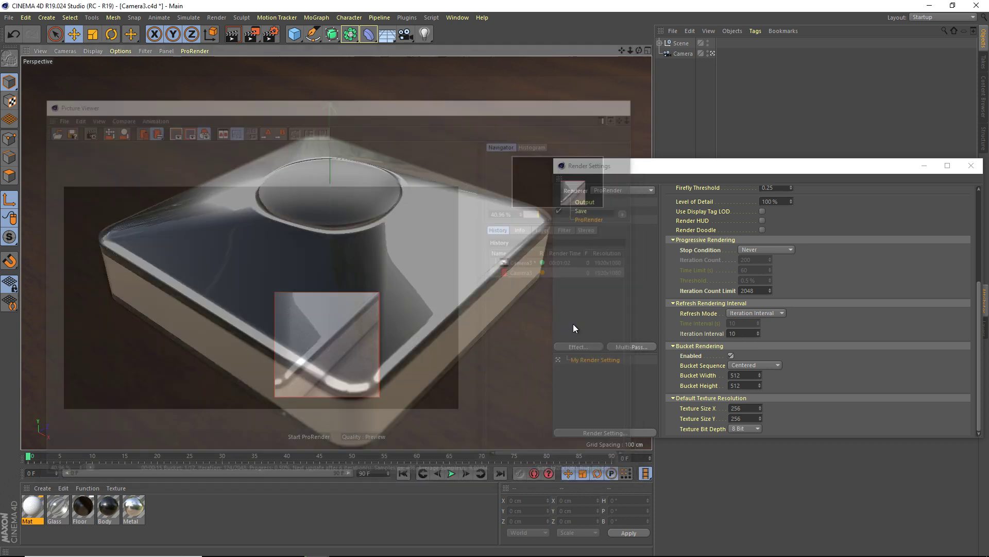
{"action": "scroll", "coordinate": [836, 300], "scroll_direction": "up", "scroll_amount": 5}
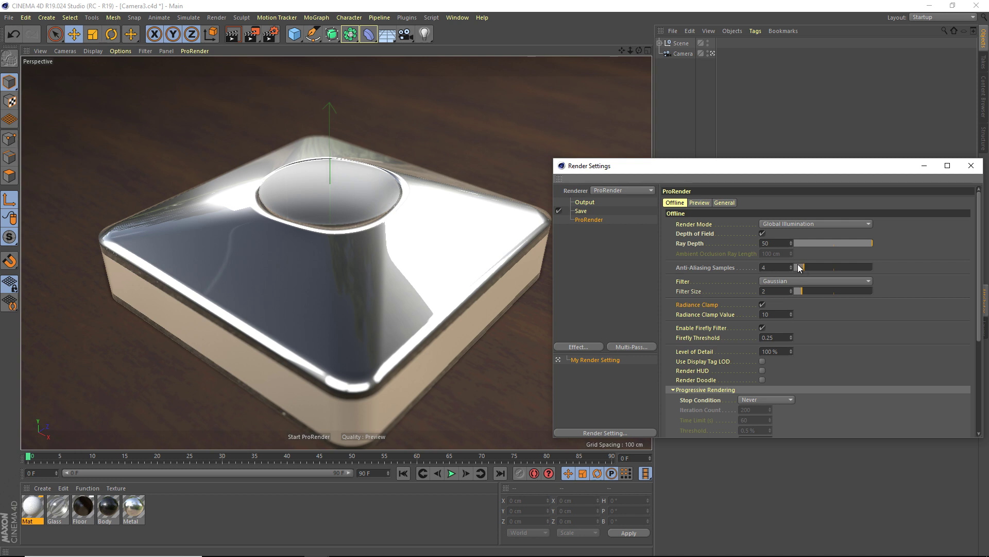
{"action": "scroll", "coordinate": [822, 329], "scroll_direction": "down", "scroll_amount": 3}
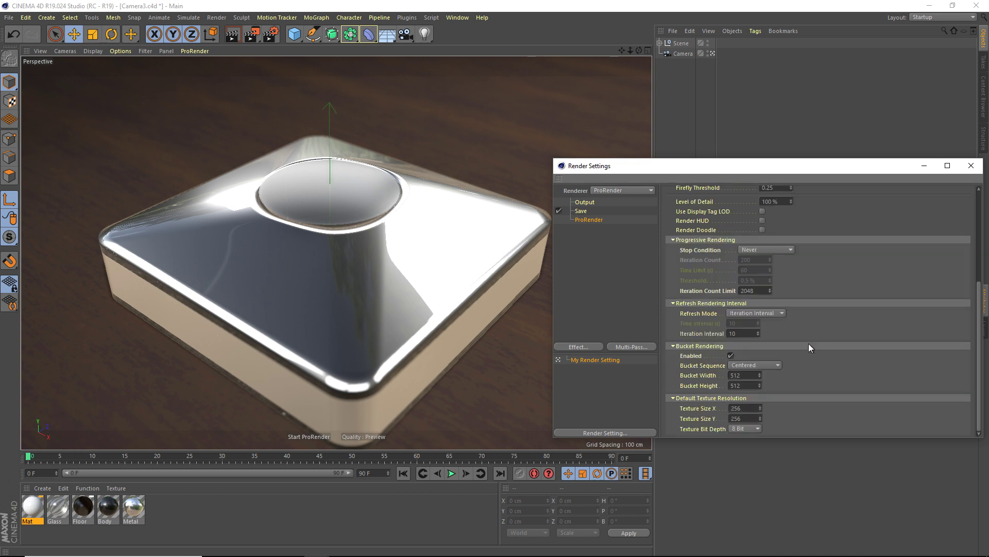
{"action": "left_click", "coordinate": [752, 374]}
{"action": "type", "text": "256"}
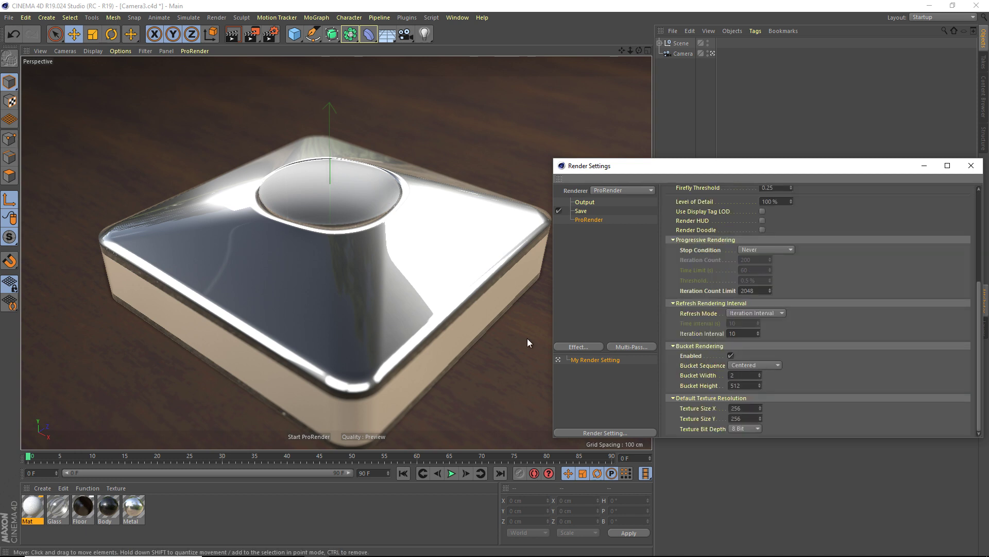
{"action": "key", "text": "Return"}
{"action": "left_click", "coordinate": [746, 385]}
{"action": "type", "text": "256"}
{"action": "key", "text": "Return"}
{"action": "left_click", "coordinate": [757, 290]}
{"action": "type", "text": "25"}
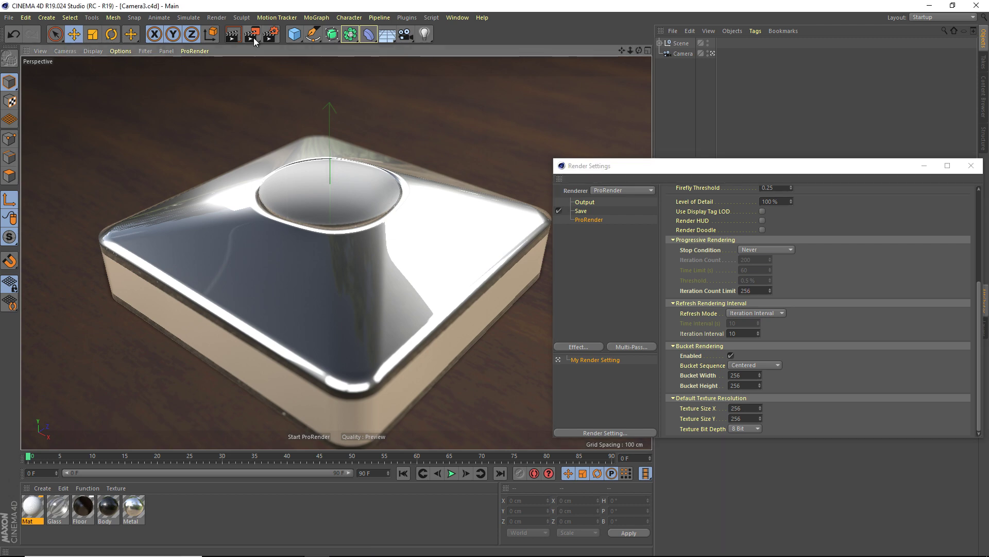
Render to the Picture Viewer with 256-pixel buckets, zoom the image, and return to the ProRender settings
{"action": "left_click", "coordinate": [252, 35]}
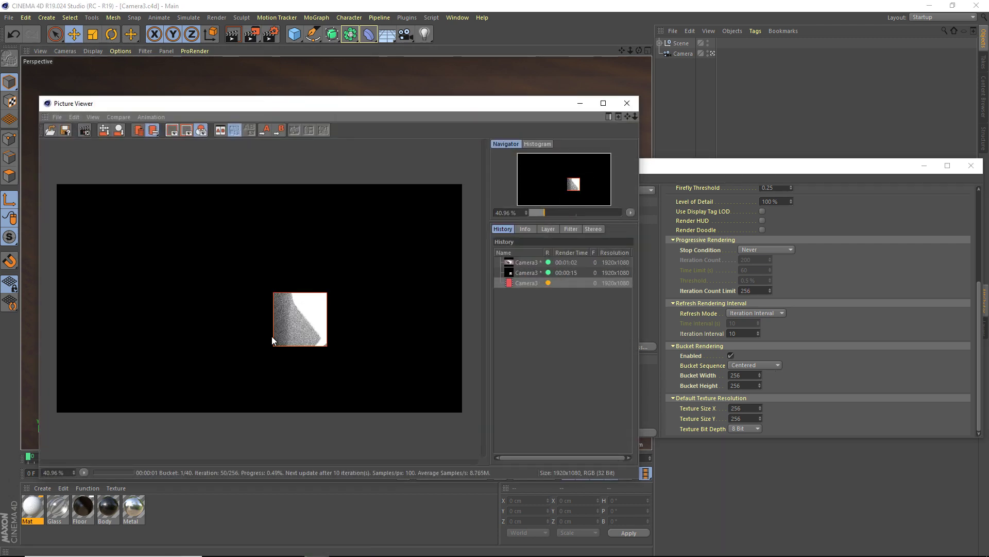
{"action": "scroll", "coordinate": [271, 336], "scroll_direction": "up", "scroll_amount": 2}
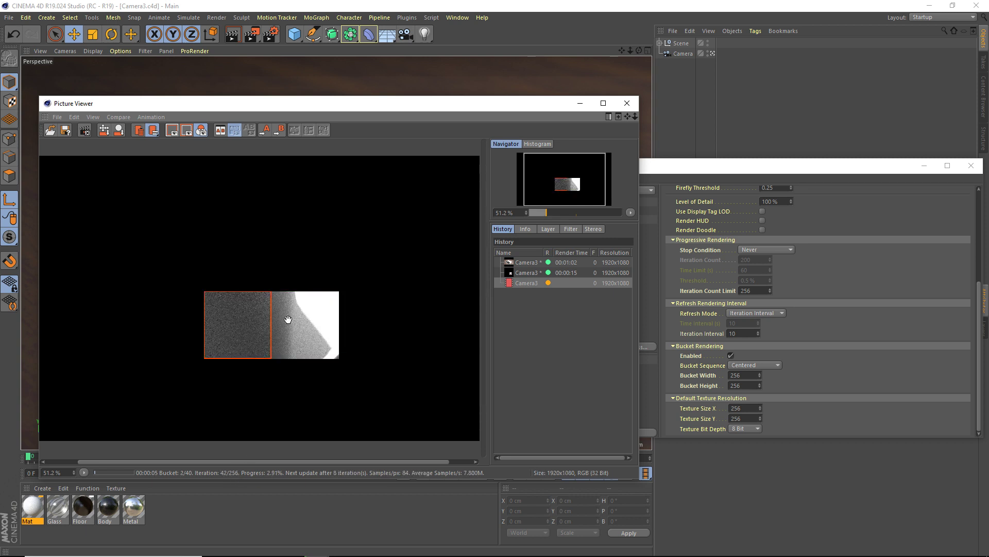
{"action": "scroll", "coordinate": [238, 334], "scroll_direction": "down", "scroll_amount": 1}
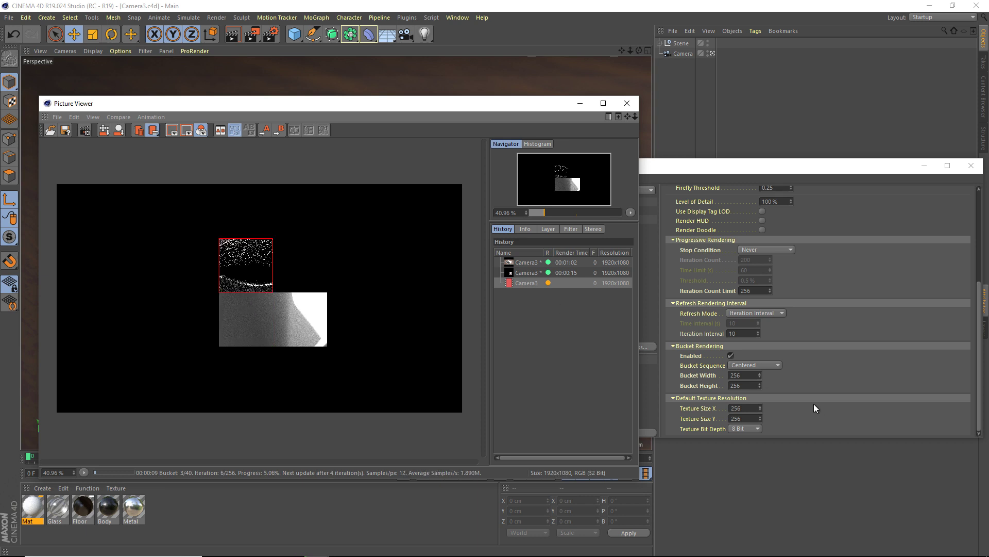
{"action": "left_click", "coordinate": [884, 352]}
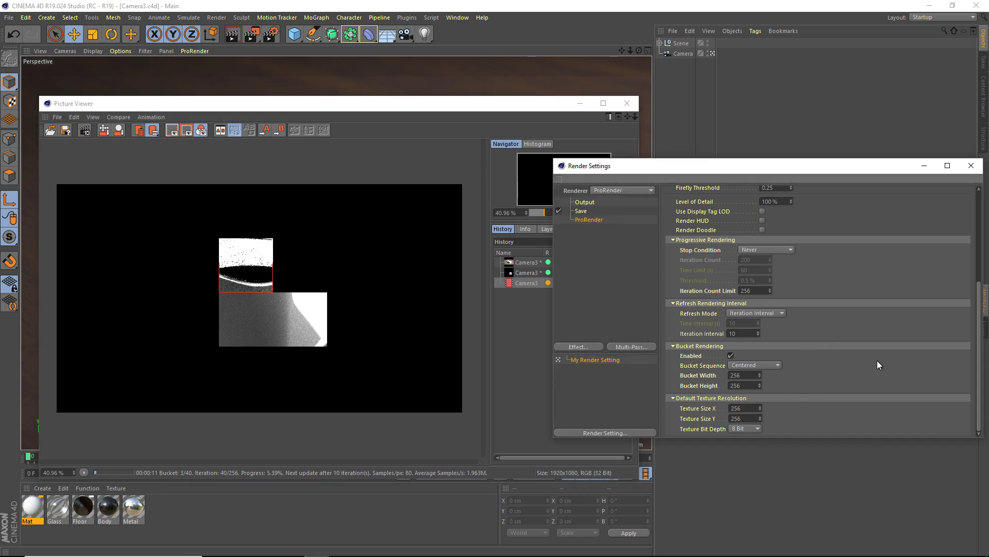
{"action": "scroll", "coordinate": [814, 408], "scroll_direction": "up", "scroll_amount": 5}
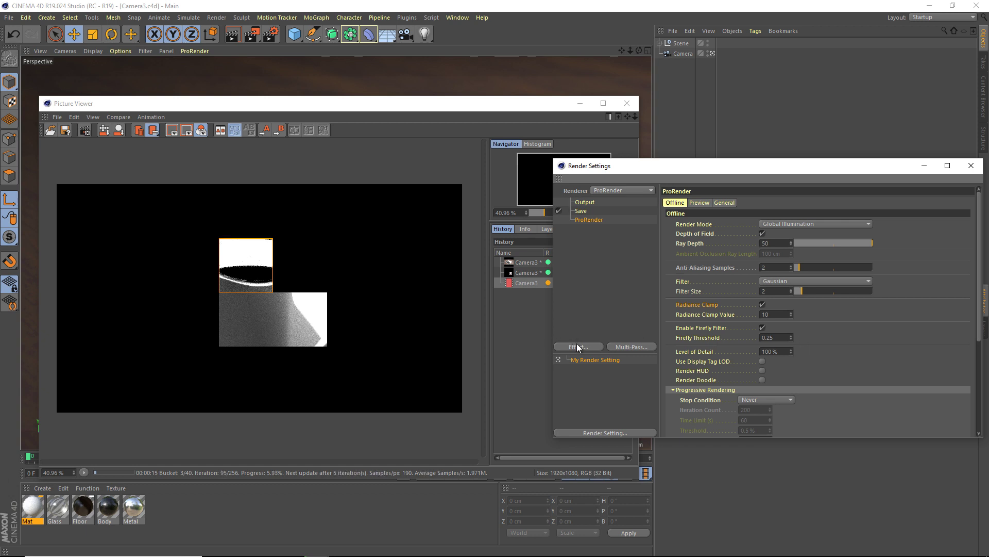
Add the Tone Mapping and Remote render effects, then delete Remote
{"action": "right_click", "coordinate": [587, 360]}
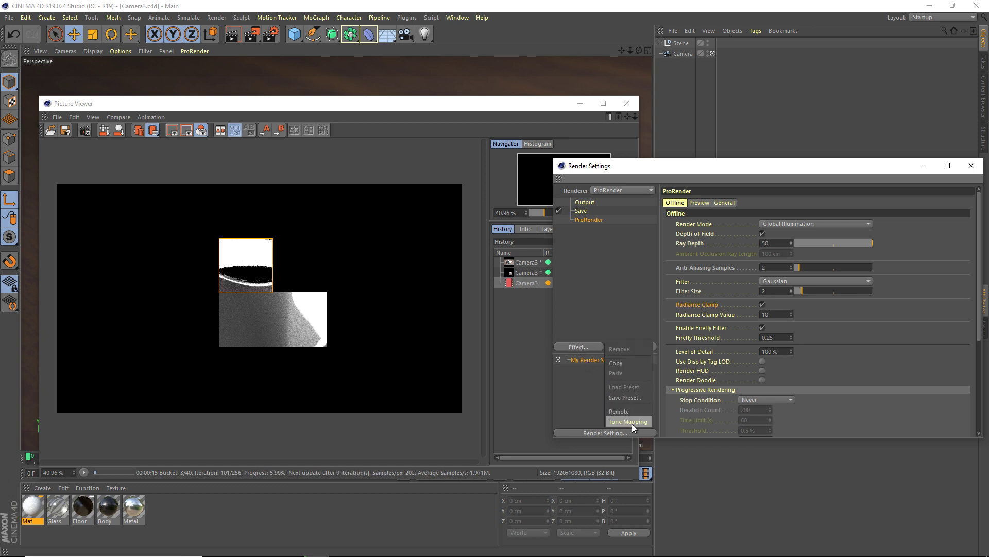
{"action": "left_click", "coordinate": [631, 421]}
{"action": "left_click", "coordinate": [582, 348]}
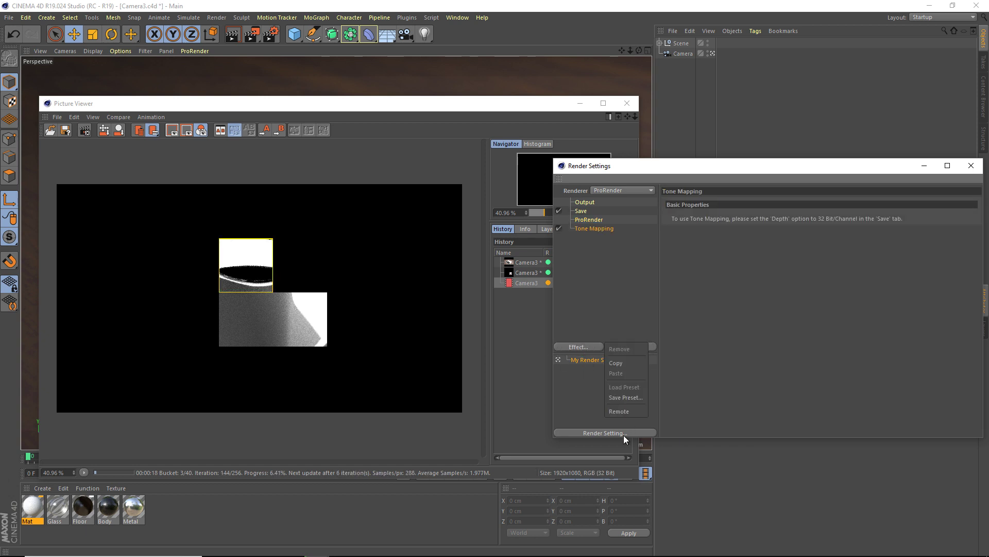
{"action": "left_click", "coordinate": [623, 409]}
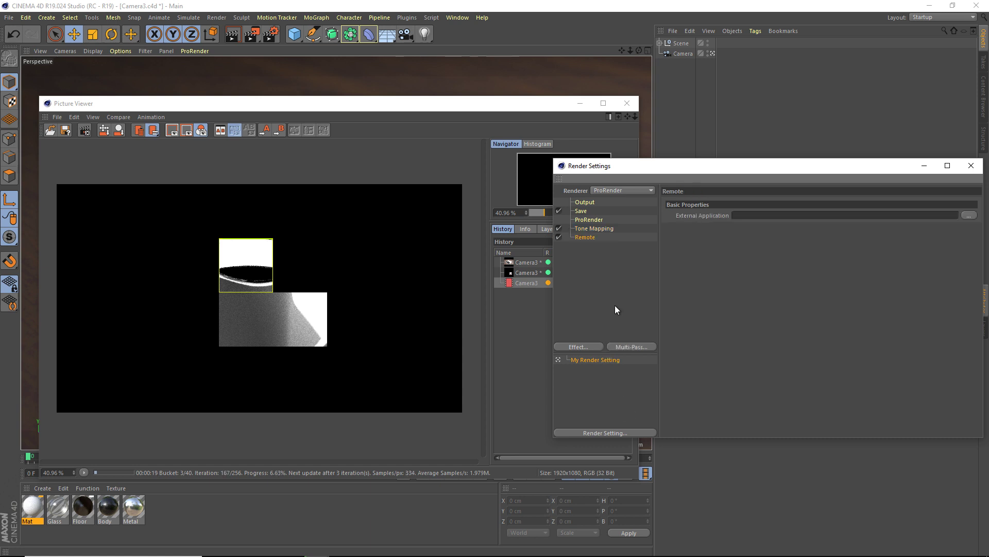
{"action": "key", "text": "Delete"}
Delete the Tone Mapping effect and reselect the ProRender settings
{"action": "left_click", "coordinate": [590, 230]}
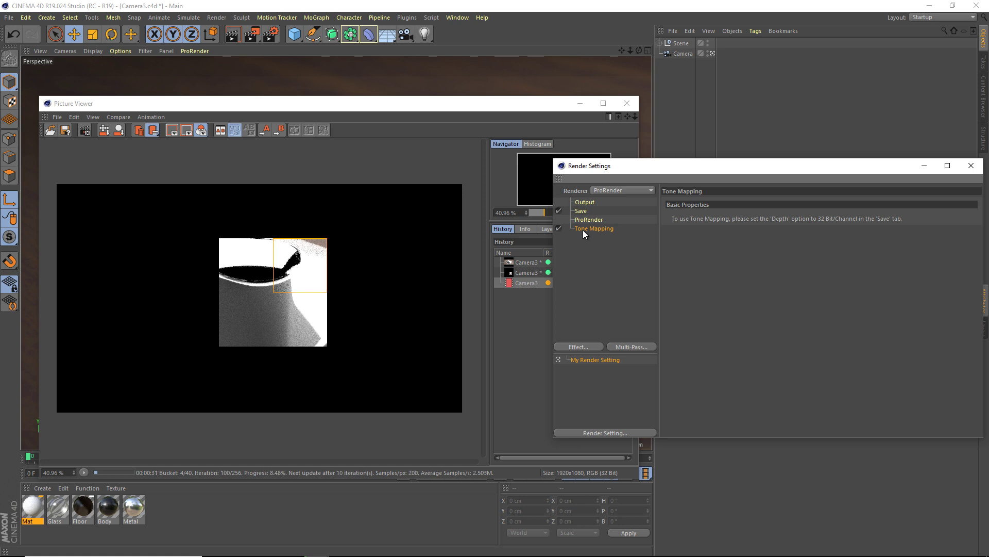
{"action": "key", "text": "Delete"}
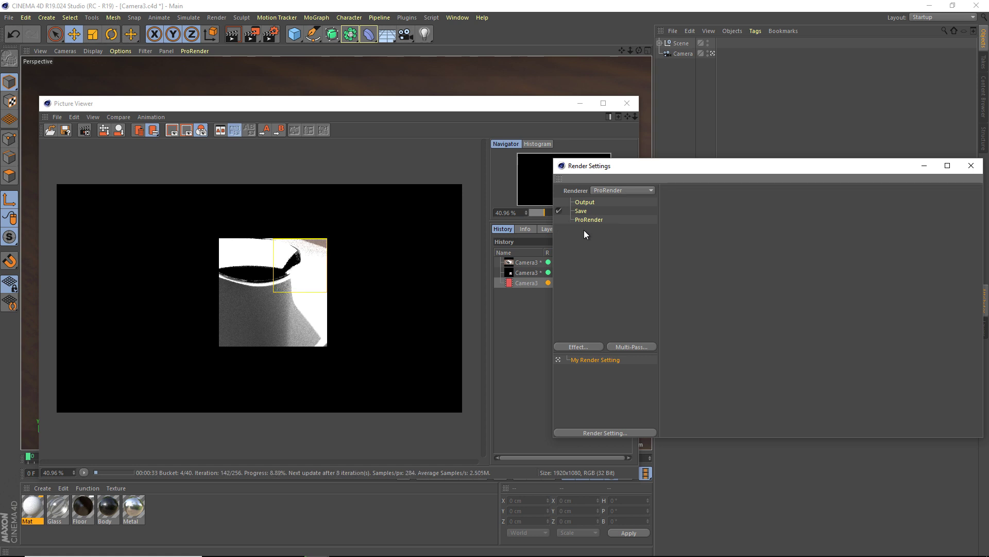
{"action": "left_click", "coordinate": [585, 219]}
{"action": "left_click", "coordinate": [581, 346]}
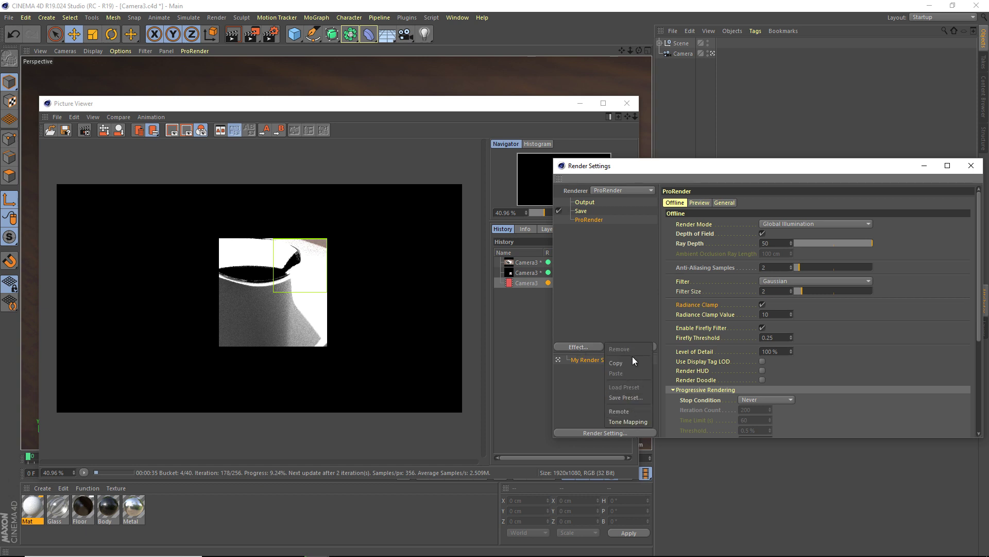
Close the effects list and the Render Settings window
{"action": "left_click", "coordinate": [638, 294]}
{"action": "scroll", "coordinate": [847, 360], "scroll_direction": "down", "scroll_amount": 3}
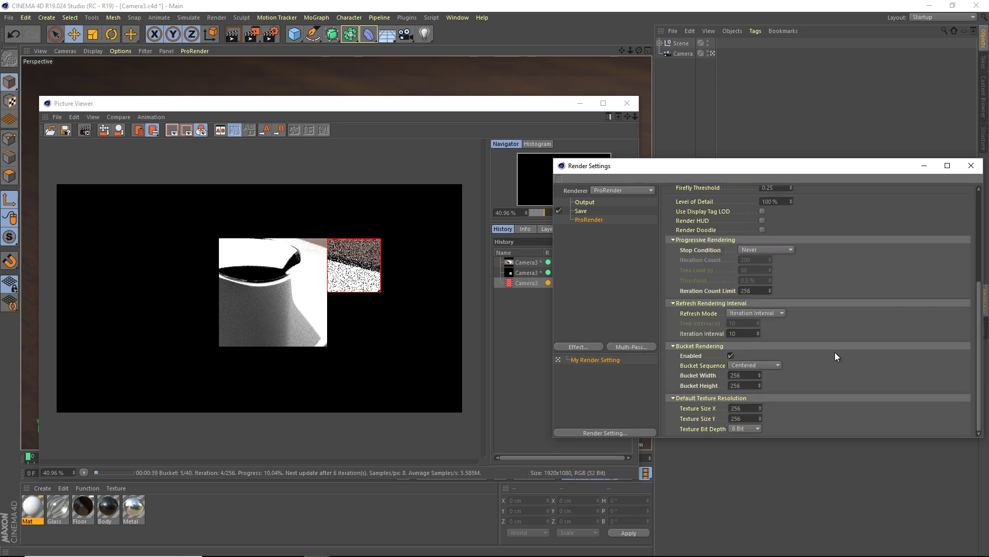
{"action": "left_click", "coordinate": [971, 165]}
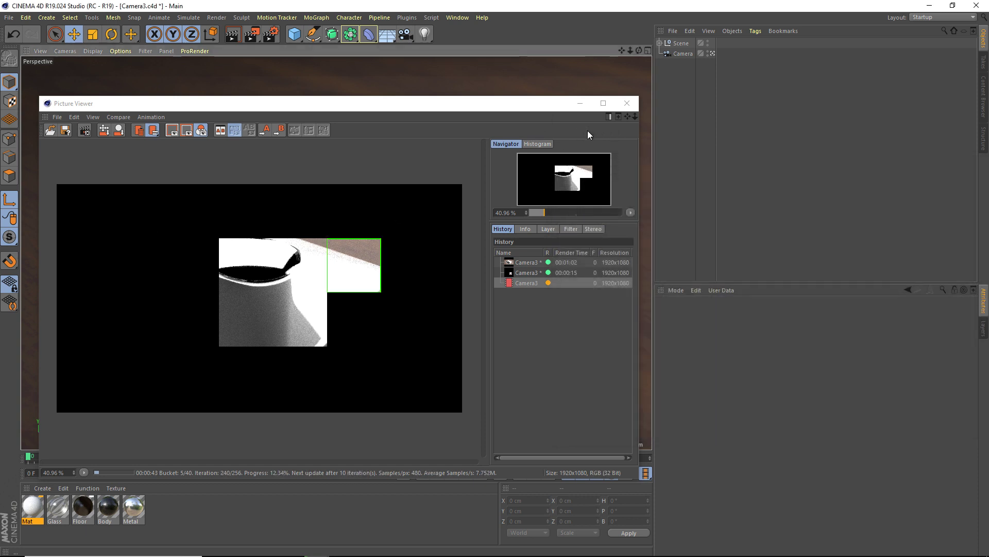
Stop the bucket render by closing the Picture Viewer, then start ProRender in the viewport
{"action": "left_click", "coordinate": [627, 104]}
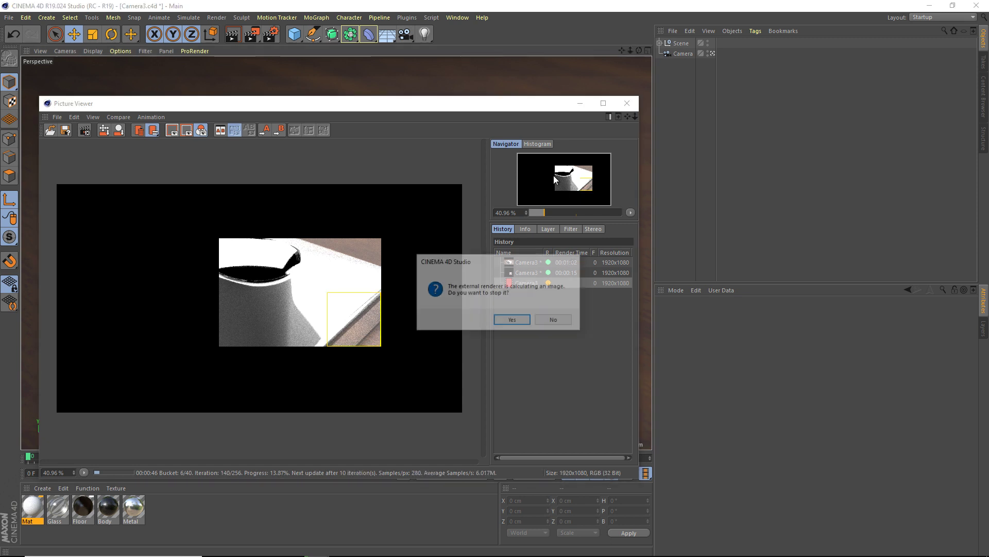
{"action": "left_click", "coordinate": [514, 320]}
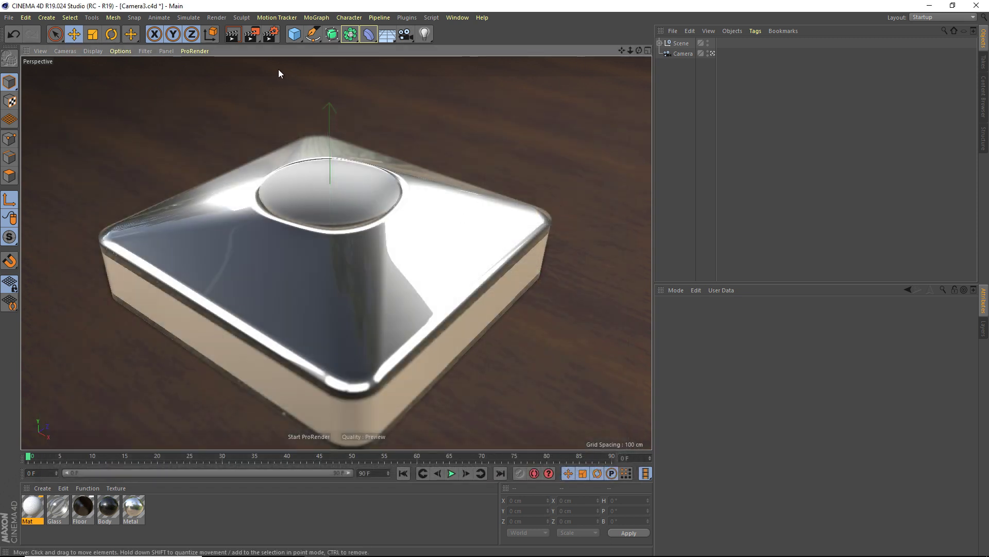
{"action": "left_click", "coordinate": [252, 34]}
{"action": "left_click", "coordinate": [318, 285]}
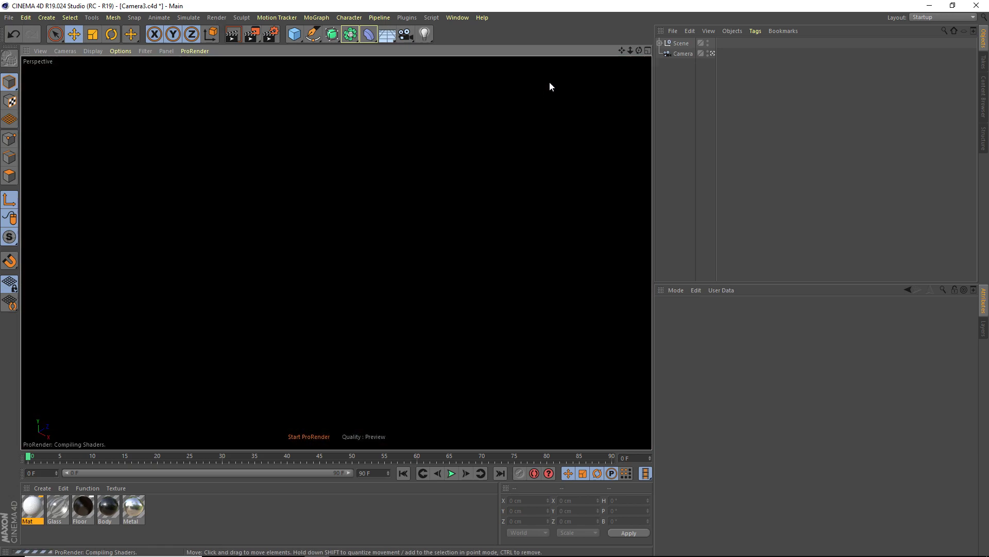